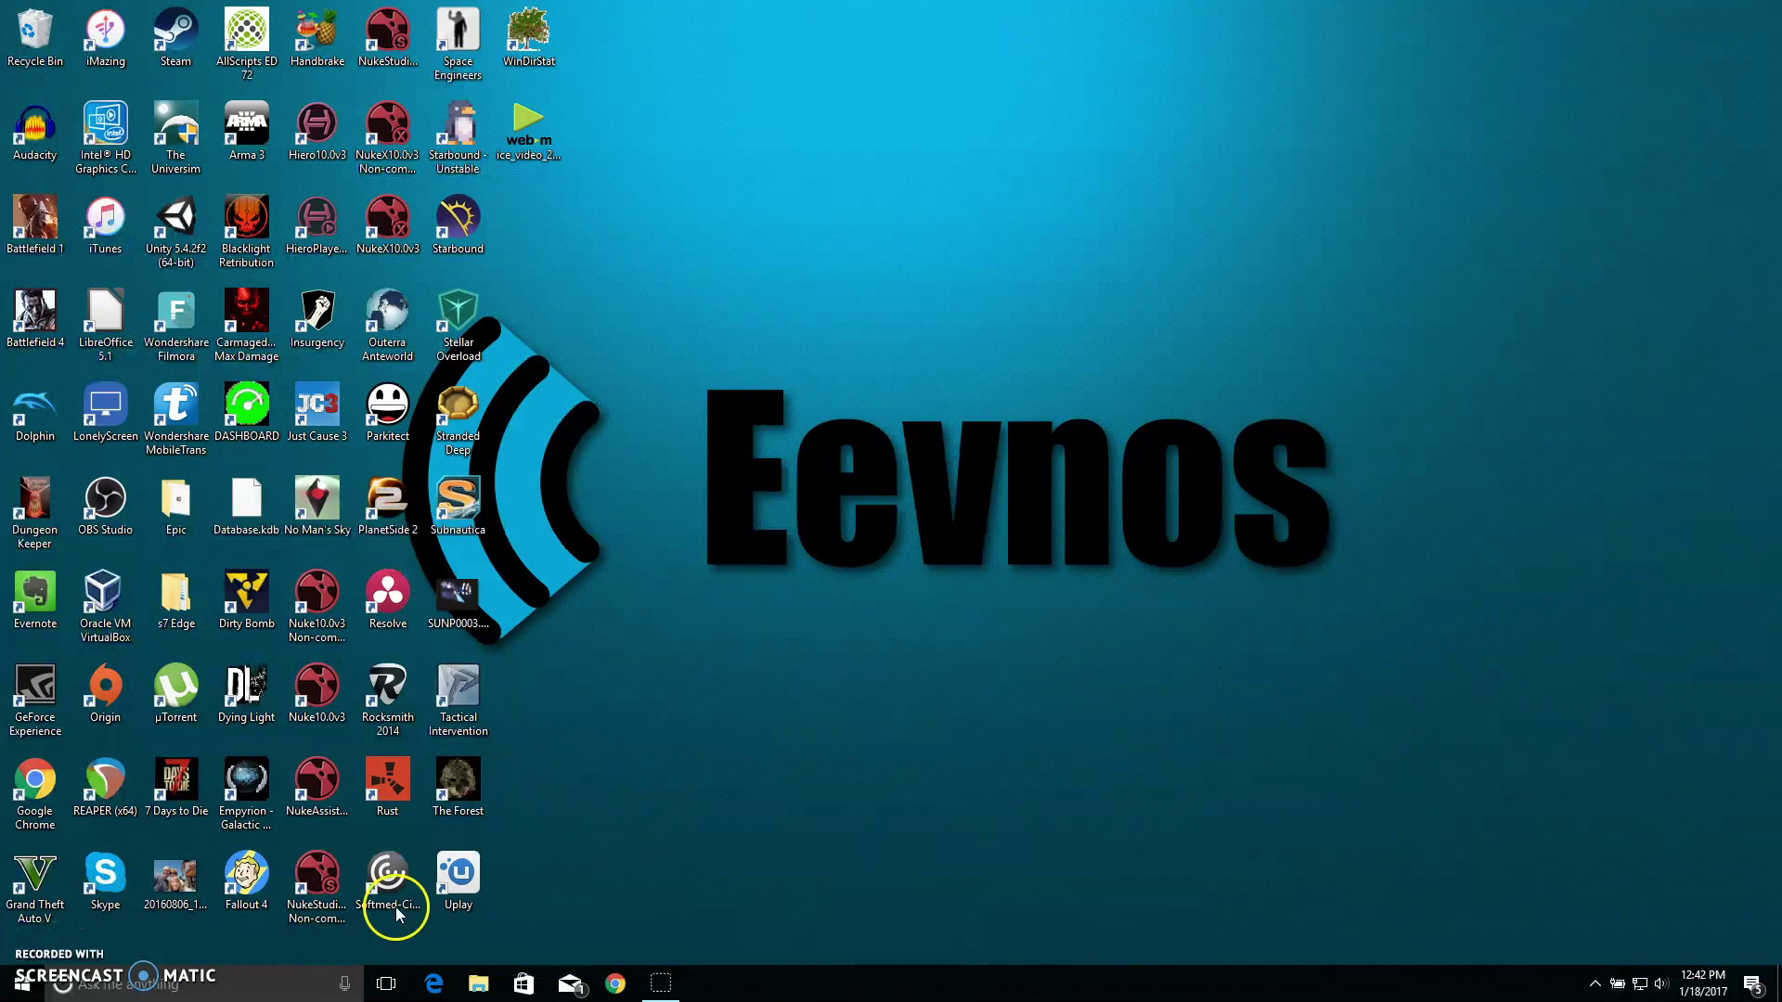
- Search Windows for OBS and launch OBS Studio (64bit)
{"action": "left_click", "coordinate": [253, 982]}
{"action": "type", "text": "ons"}
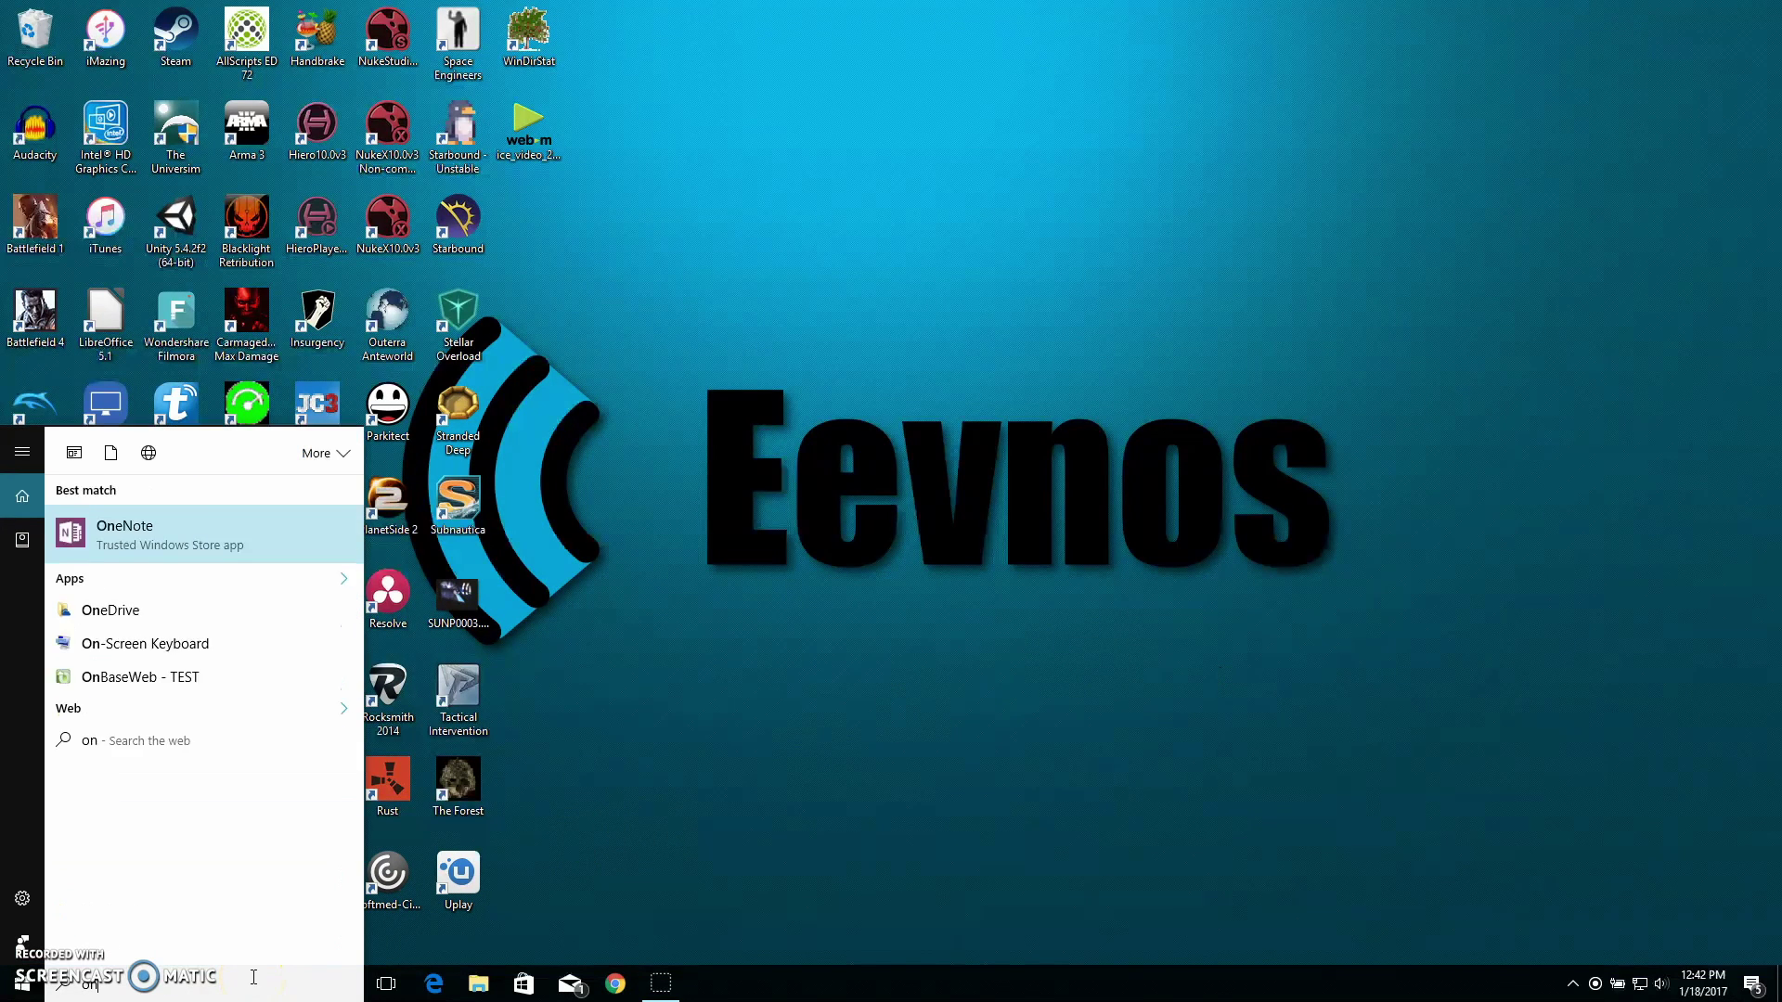
{"action": "key", "text": "BackSpace"}
{"action": "key", "text": "BackSpace"}
{"action": "key", "text": "BackSpace"}
{"action": "type", "text": "obs"}
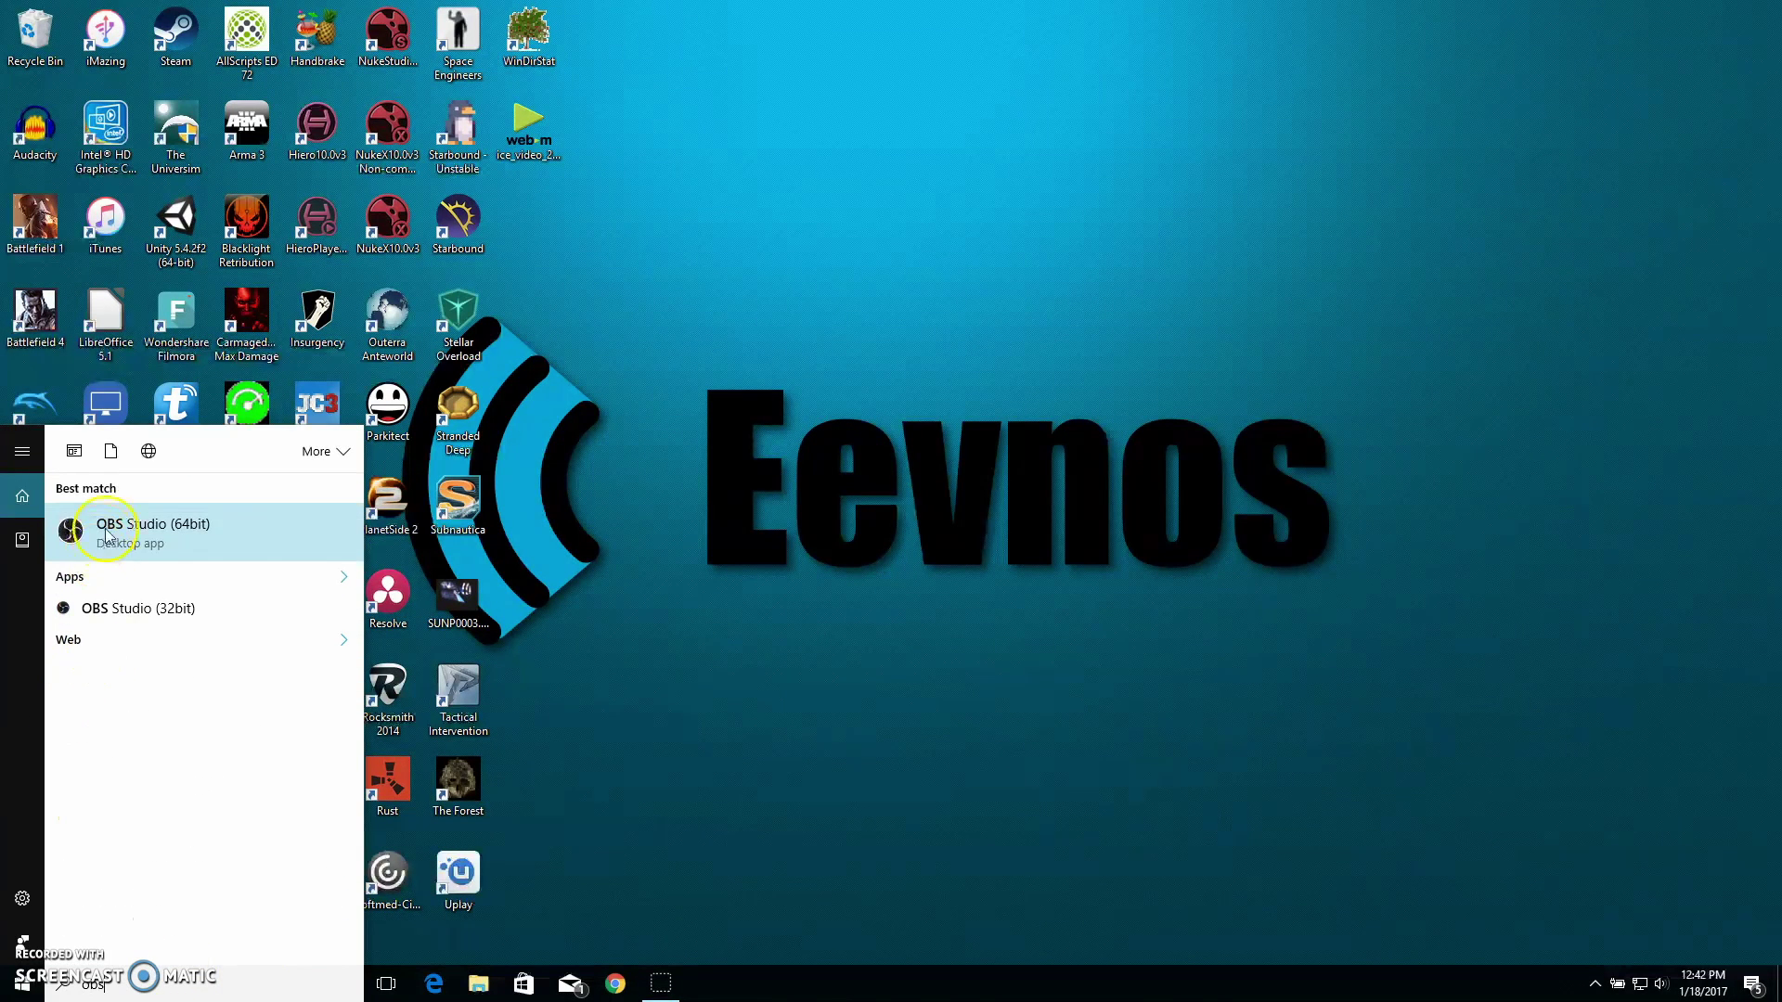
{"action": "left_click", "coordinate": [104, 527]}
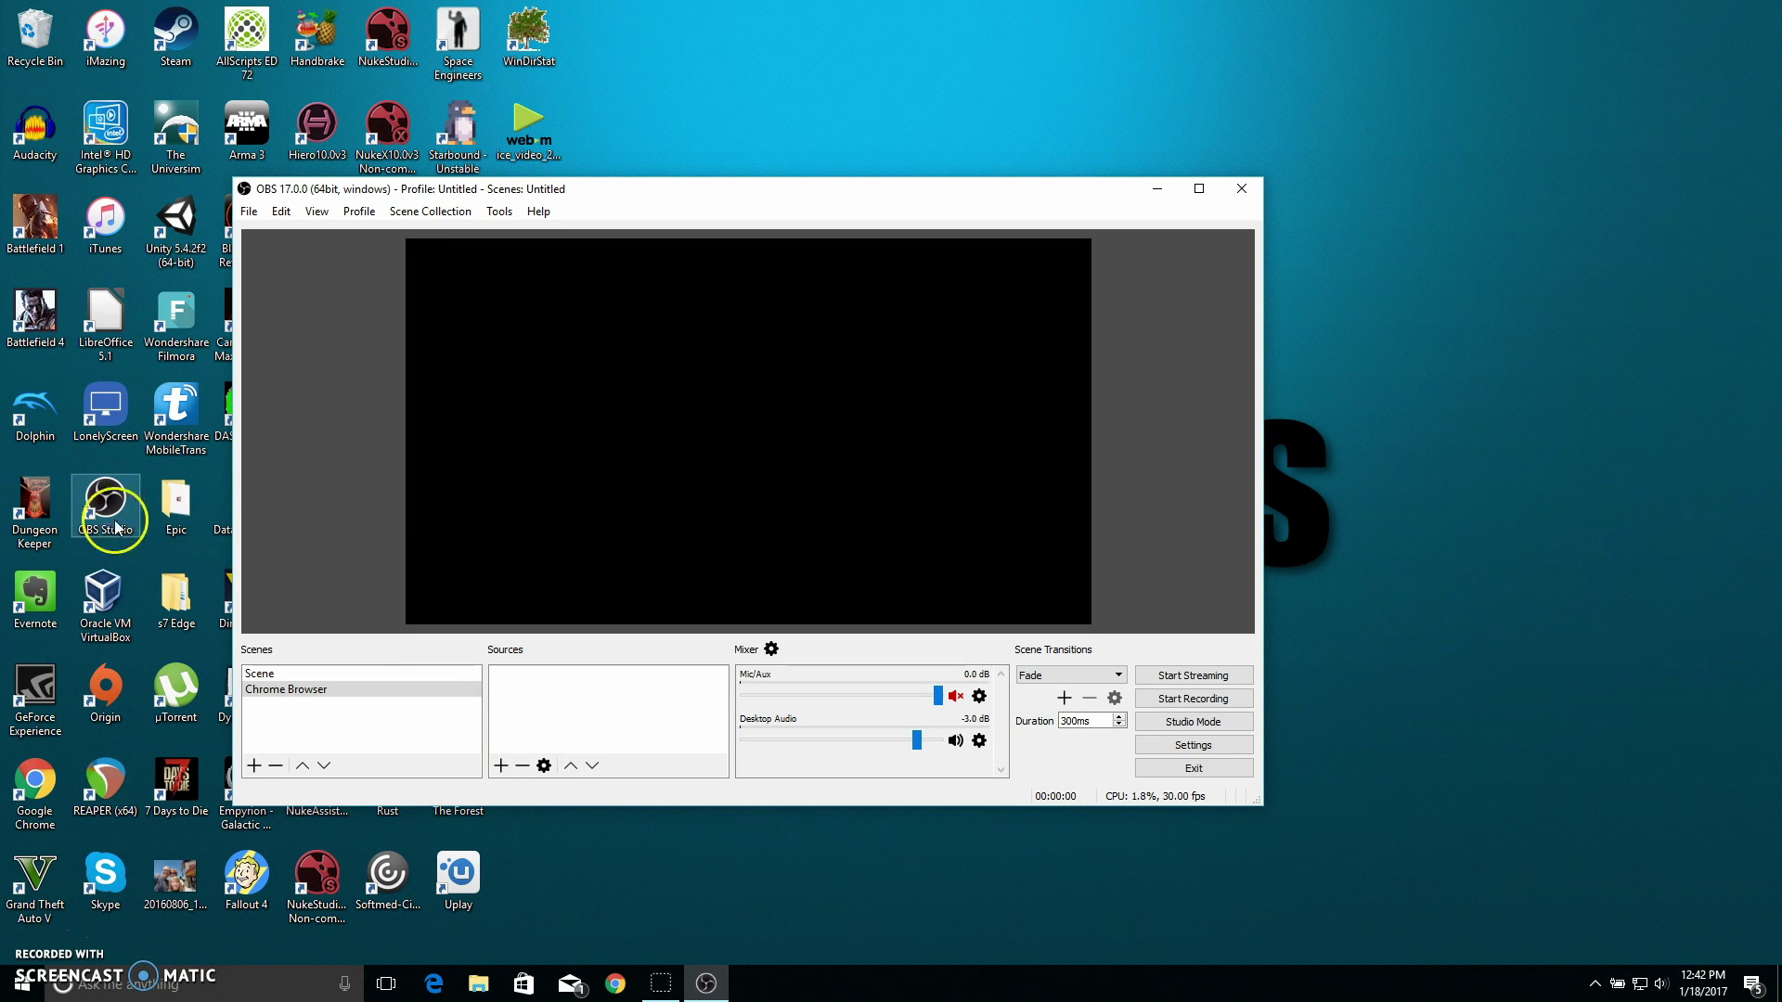
- Try to add a new Display Capture source for Display 0 with cursor capture to the Chrome Browser scene
{"action": "left_click", "coordinate": [501, 766]}
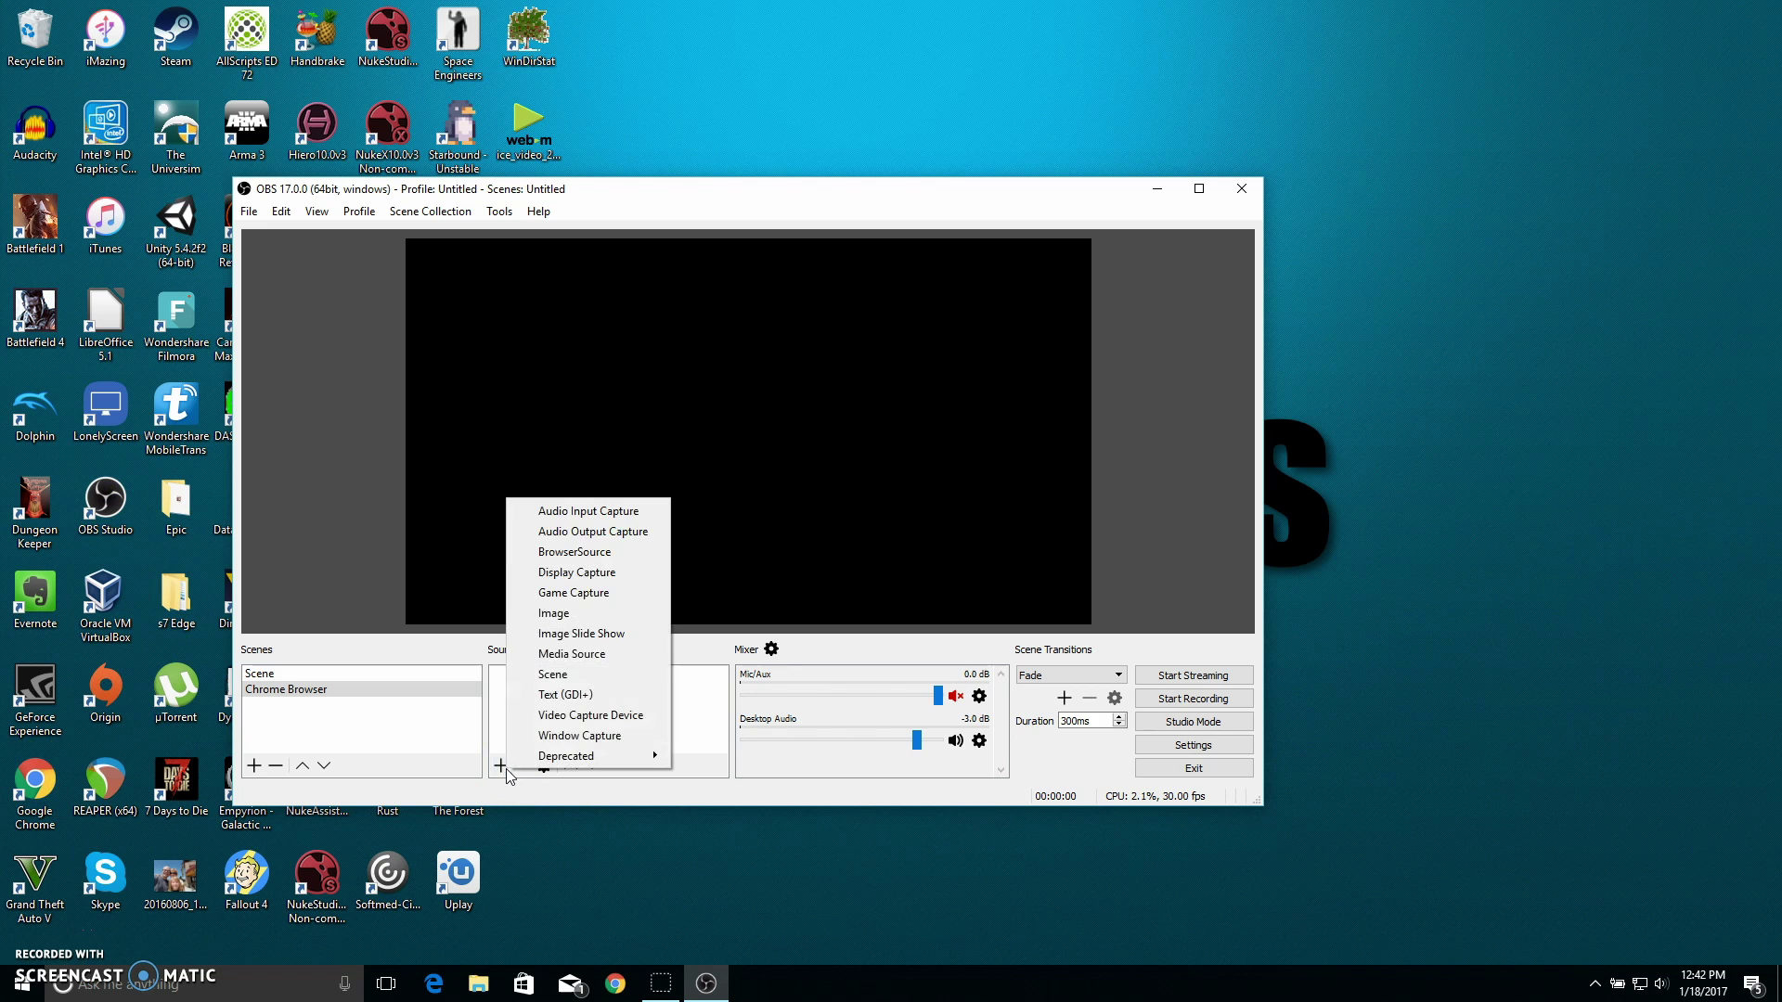
{"action": "left_click", "coordinate": [599, 577]}
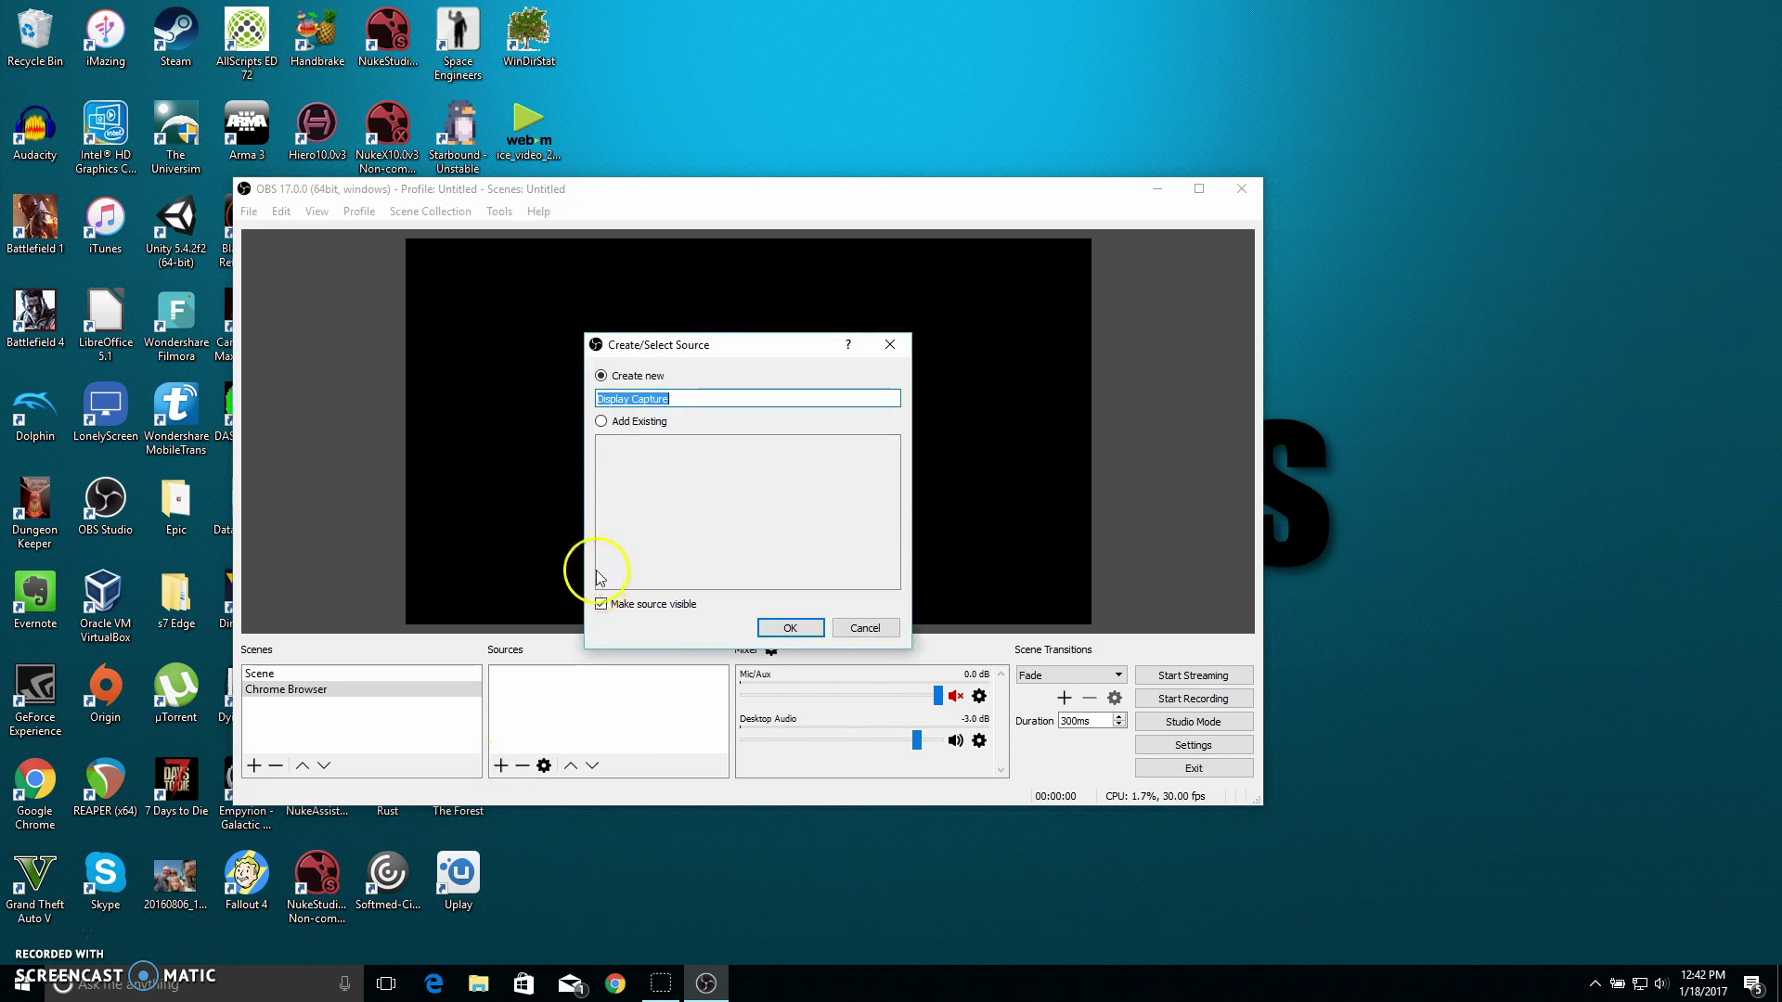
{"action": "left_click", "coordinate": [790, 628]}
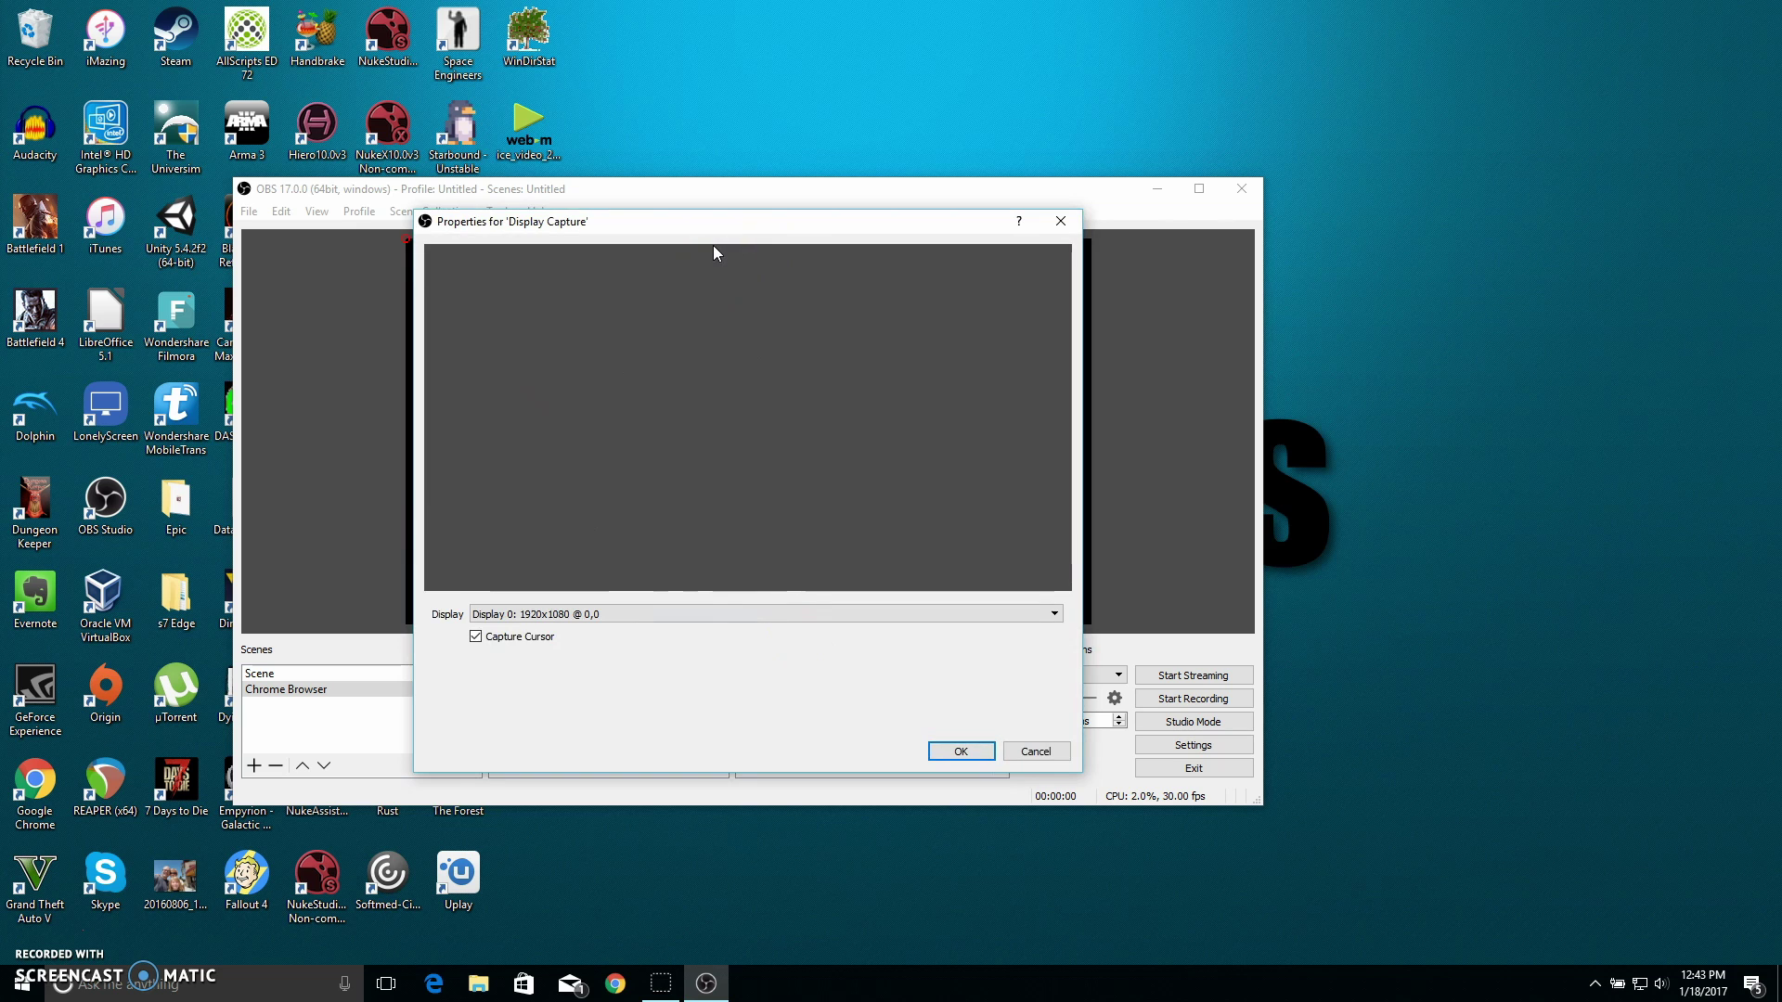
{"action": "left_click", "coordinate": [963, 750]}
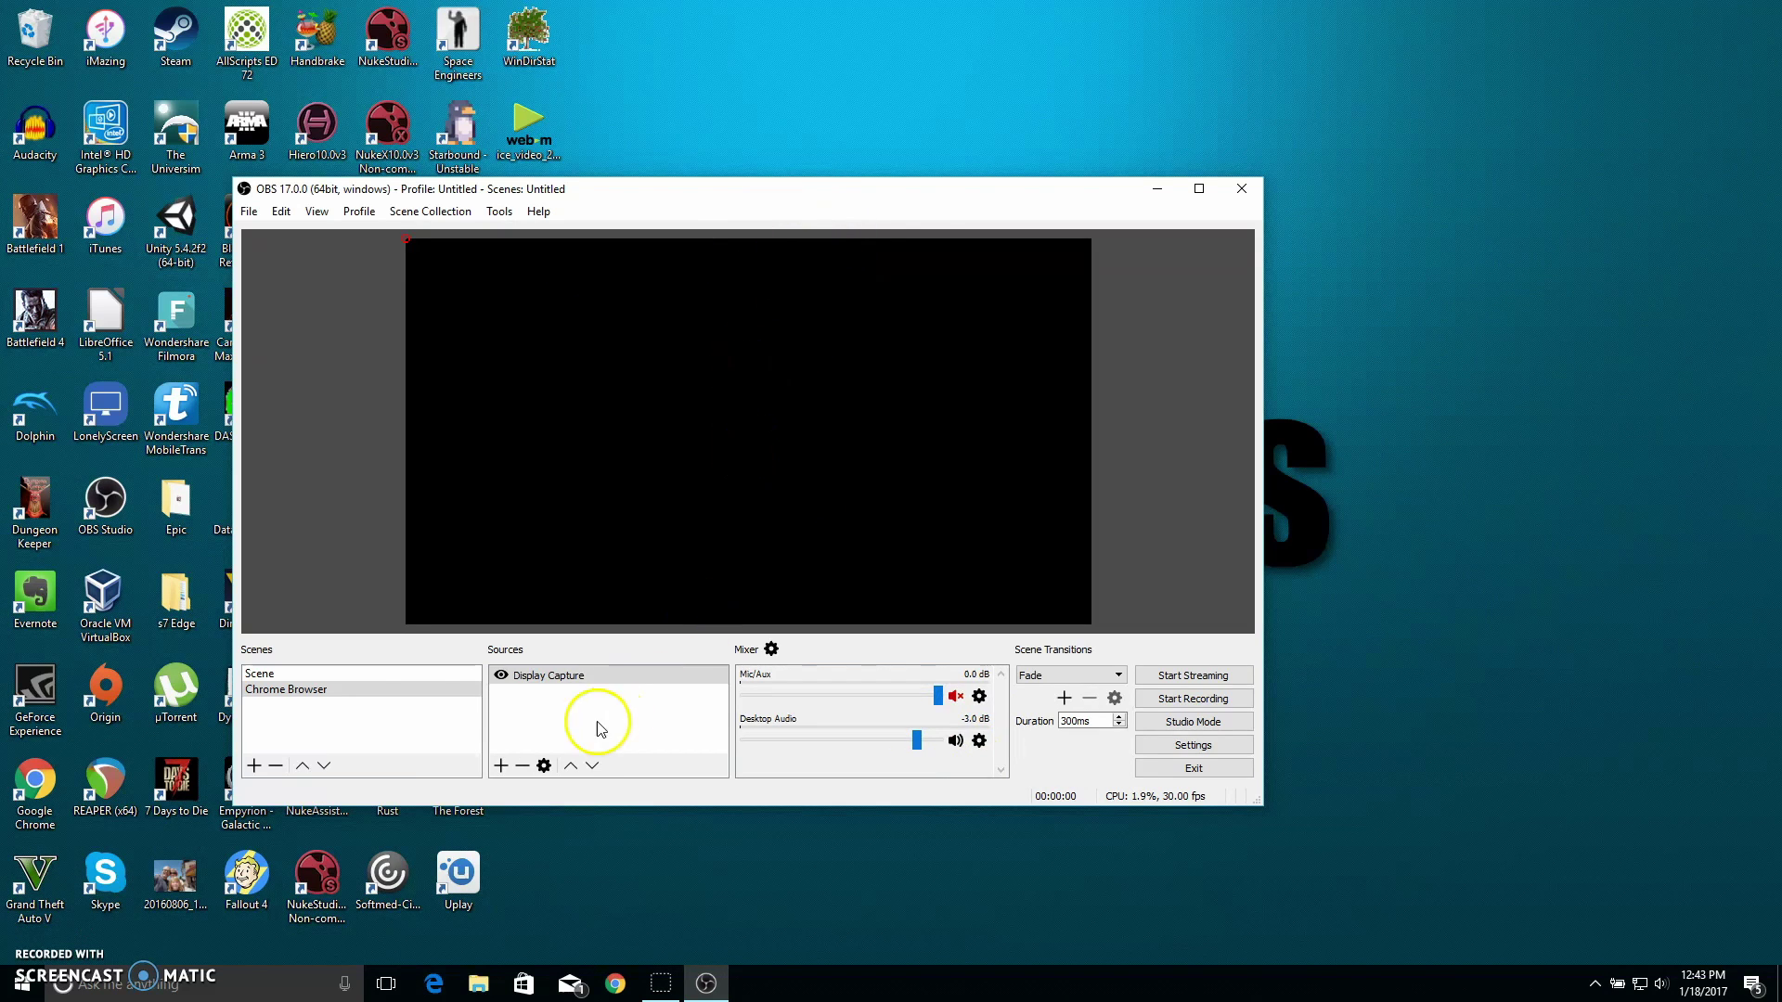
- Remove the Display Capture source from the Chrome Browser scene and close OBS Studio
{"action": "left_click", "coordinate": [523, 766]}
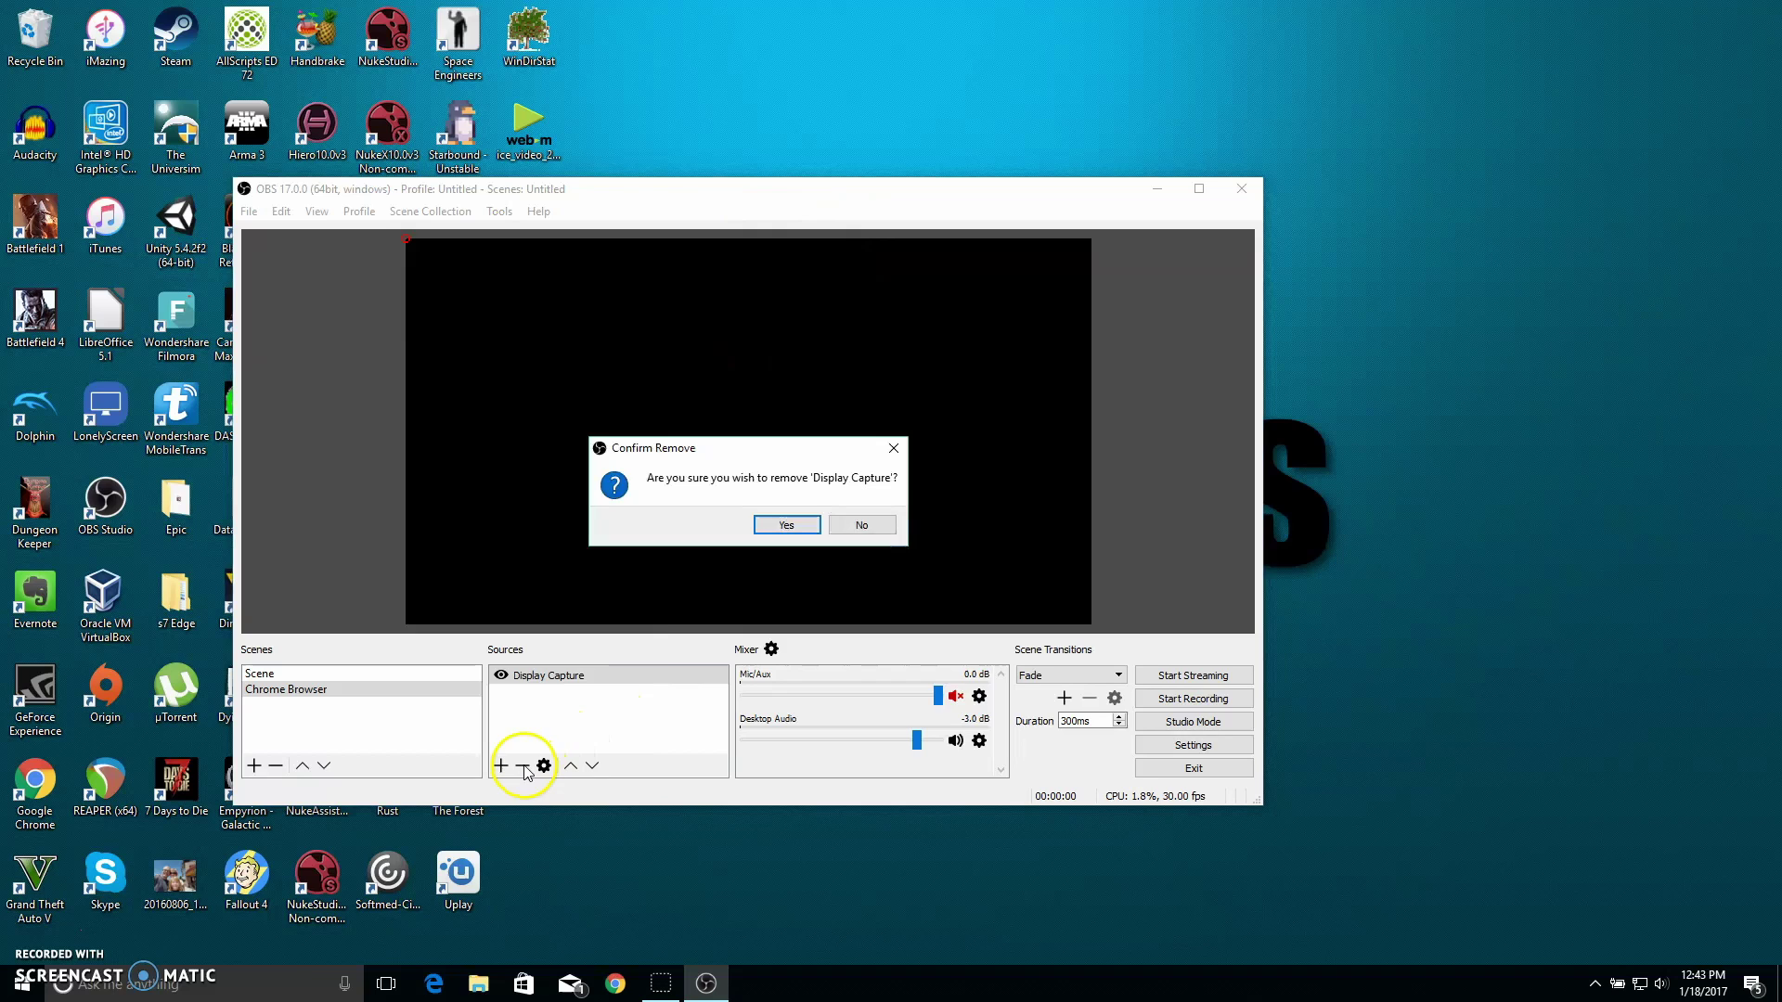
{"action": "left_click", "coordinate": [772, 527]}
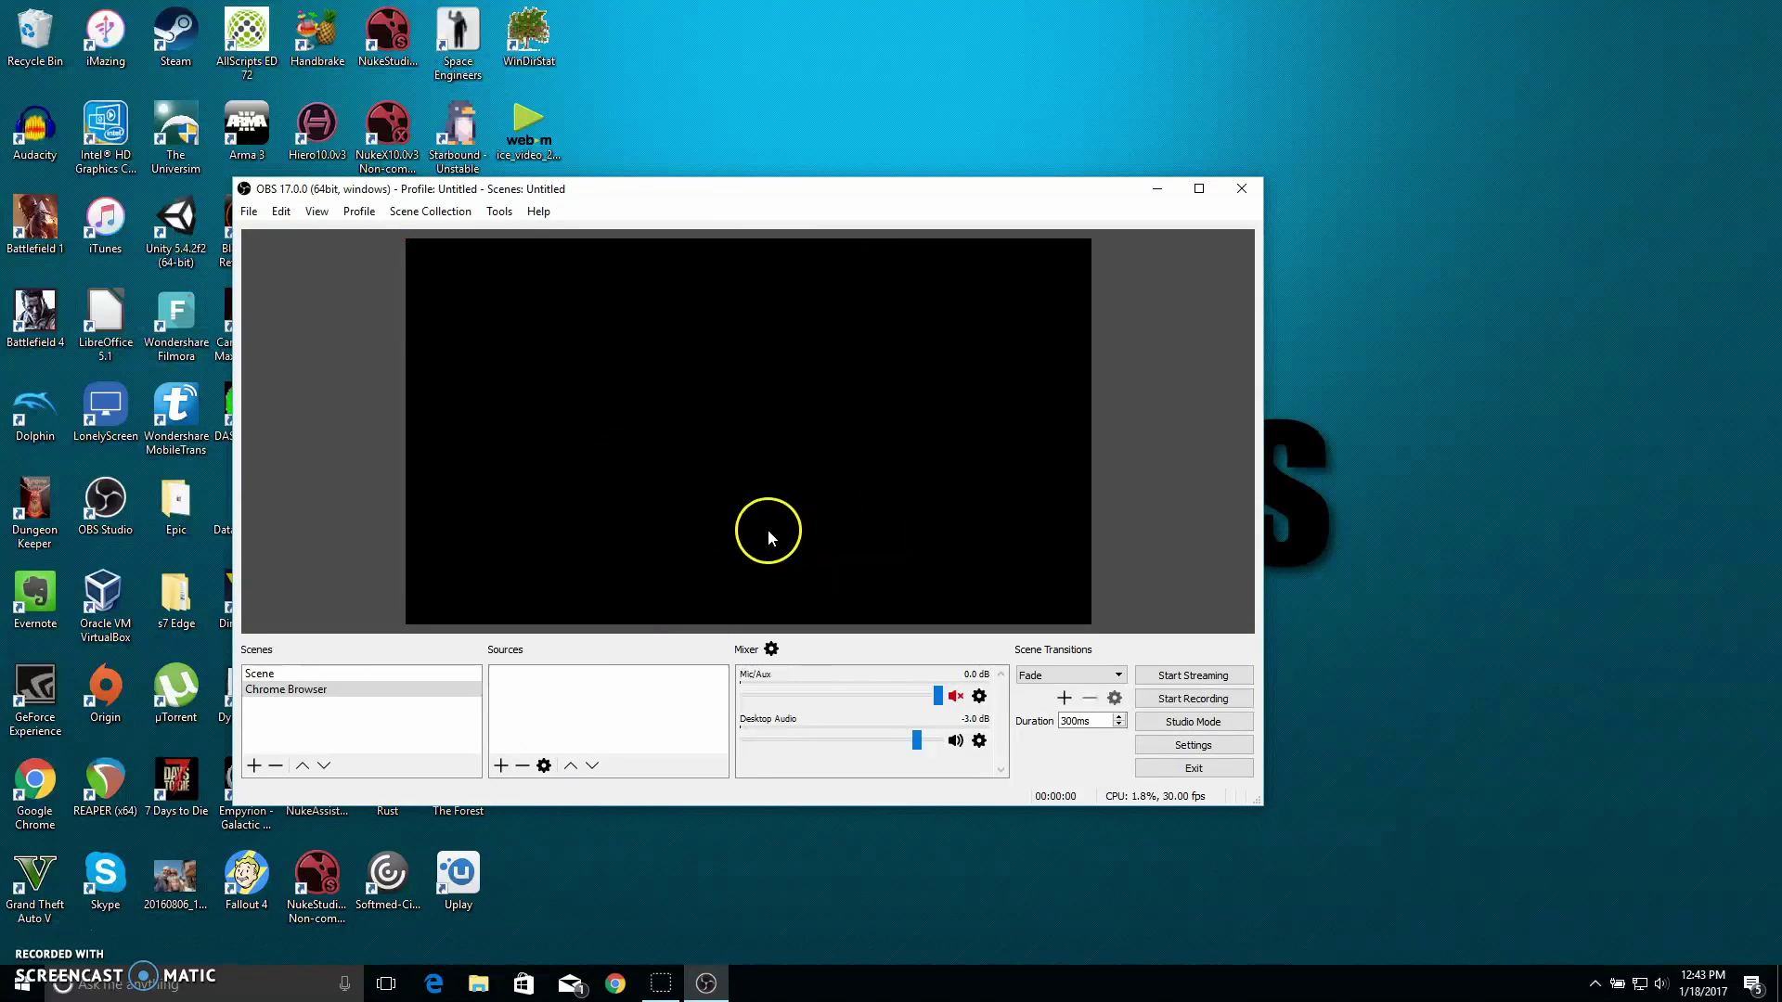
{"action": "left_click", "coordinate": [1242, 188]}
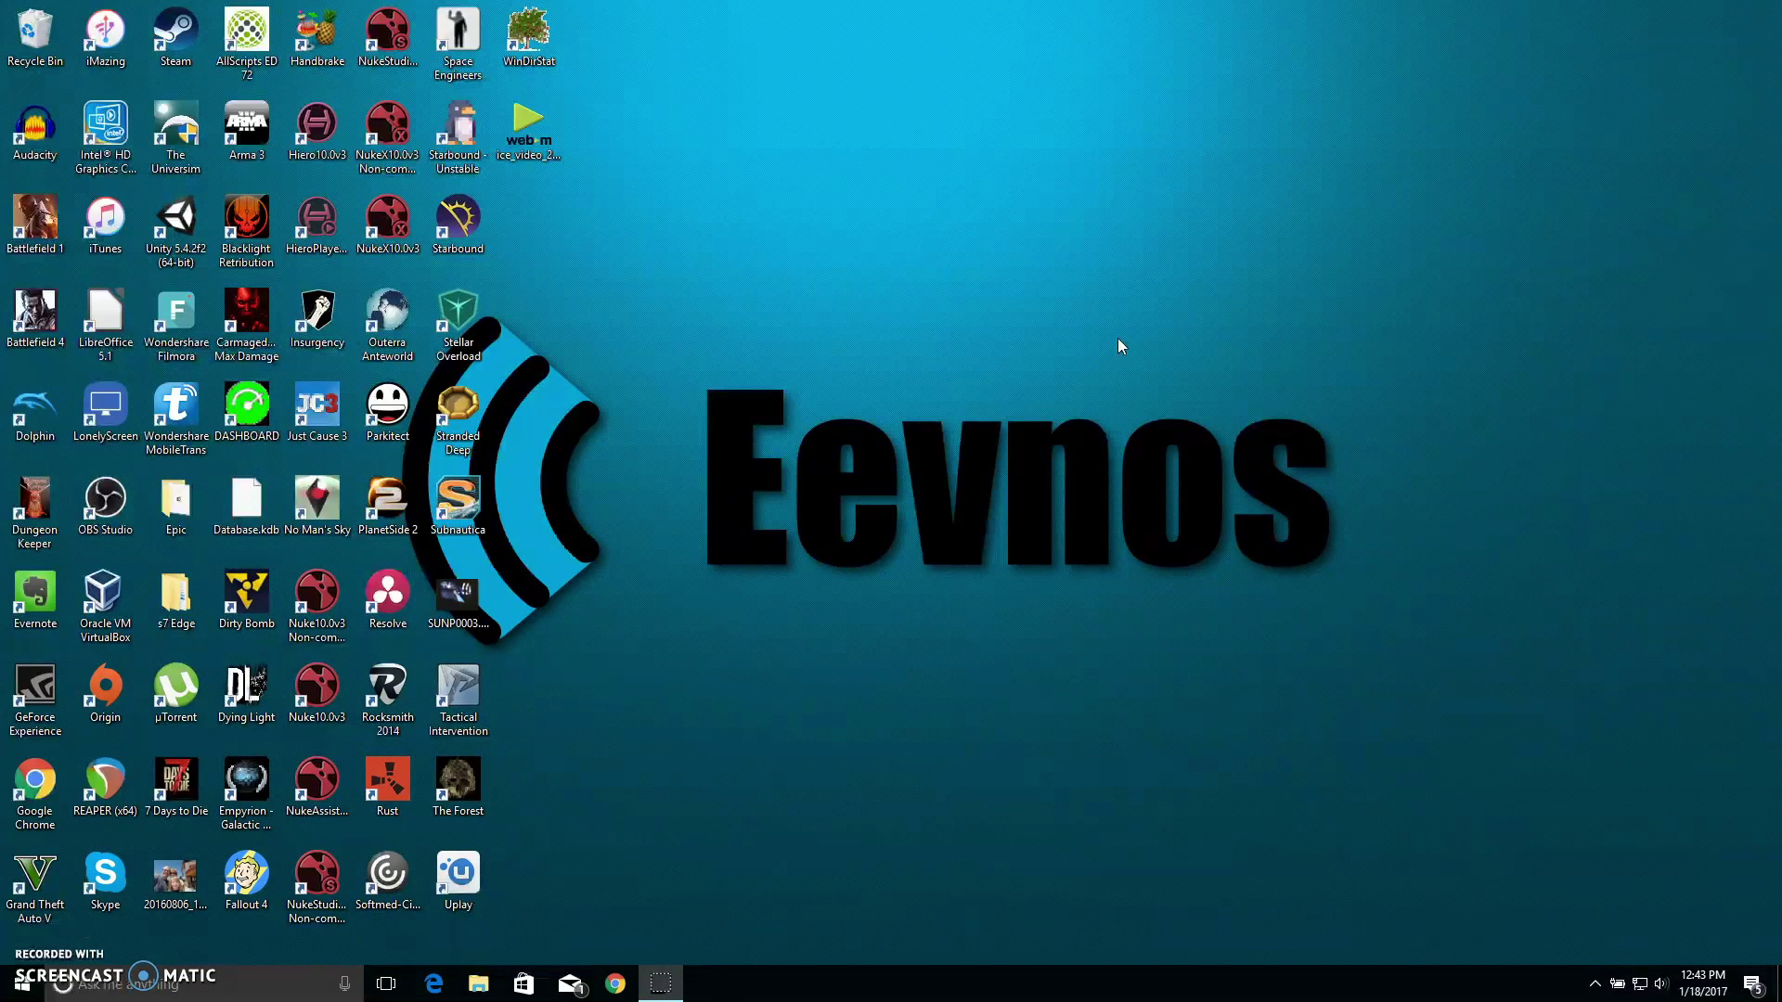
- Open NVIDIA Control Panel from the desktop and show the program-specific settings under Manage 3D Settings
{"action": "right_click", "coordinate": [940, 384]}
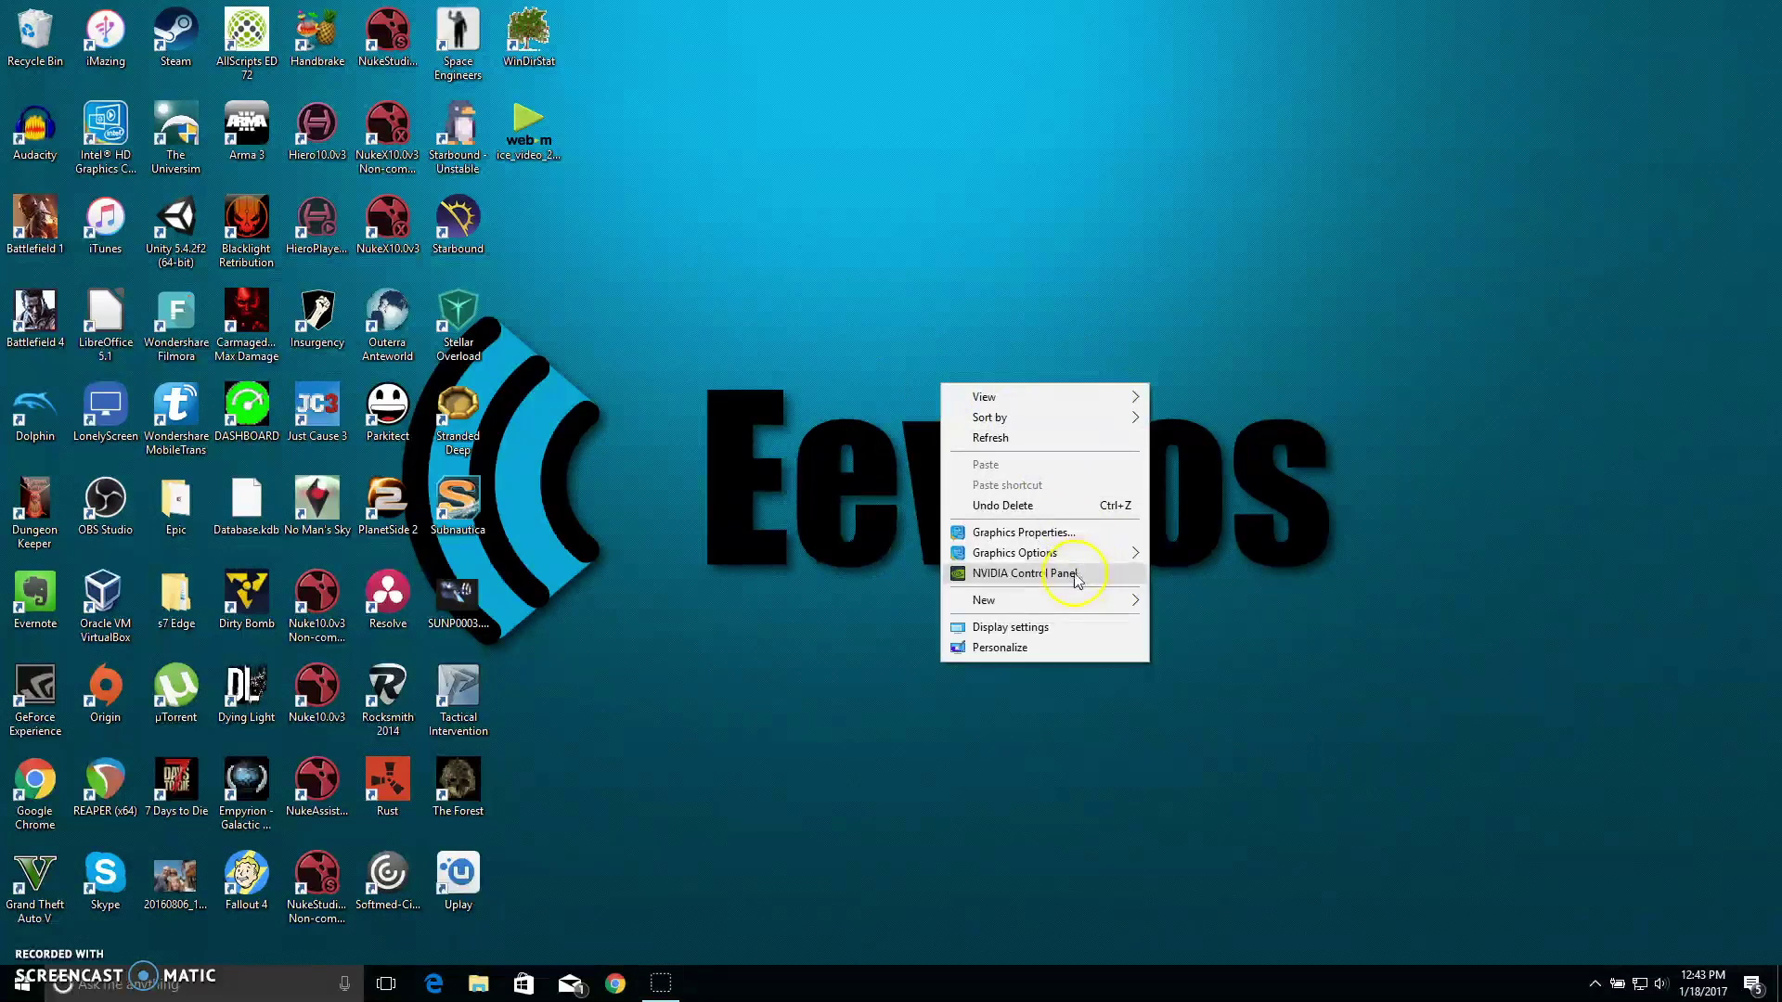
{"action": "left_click", "coordinate": [1026, 581]}
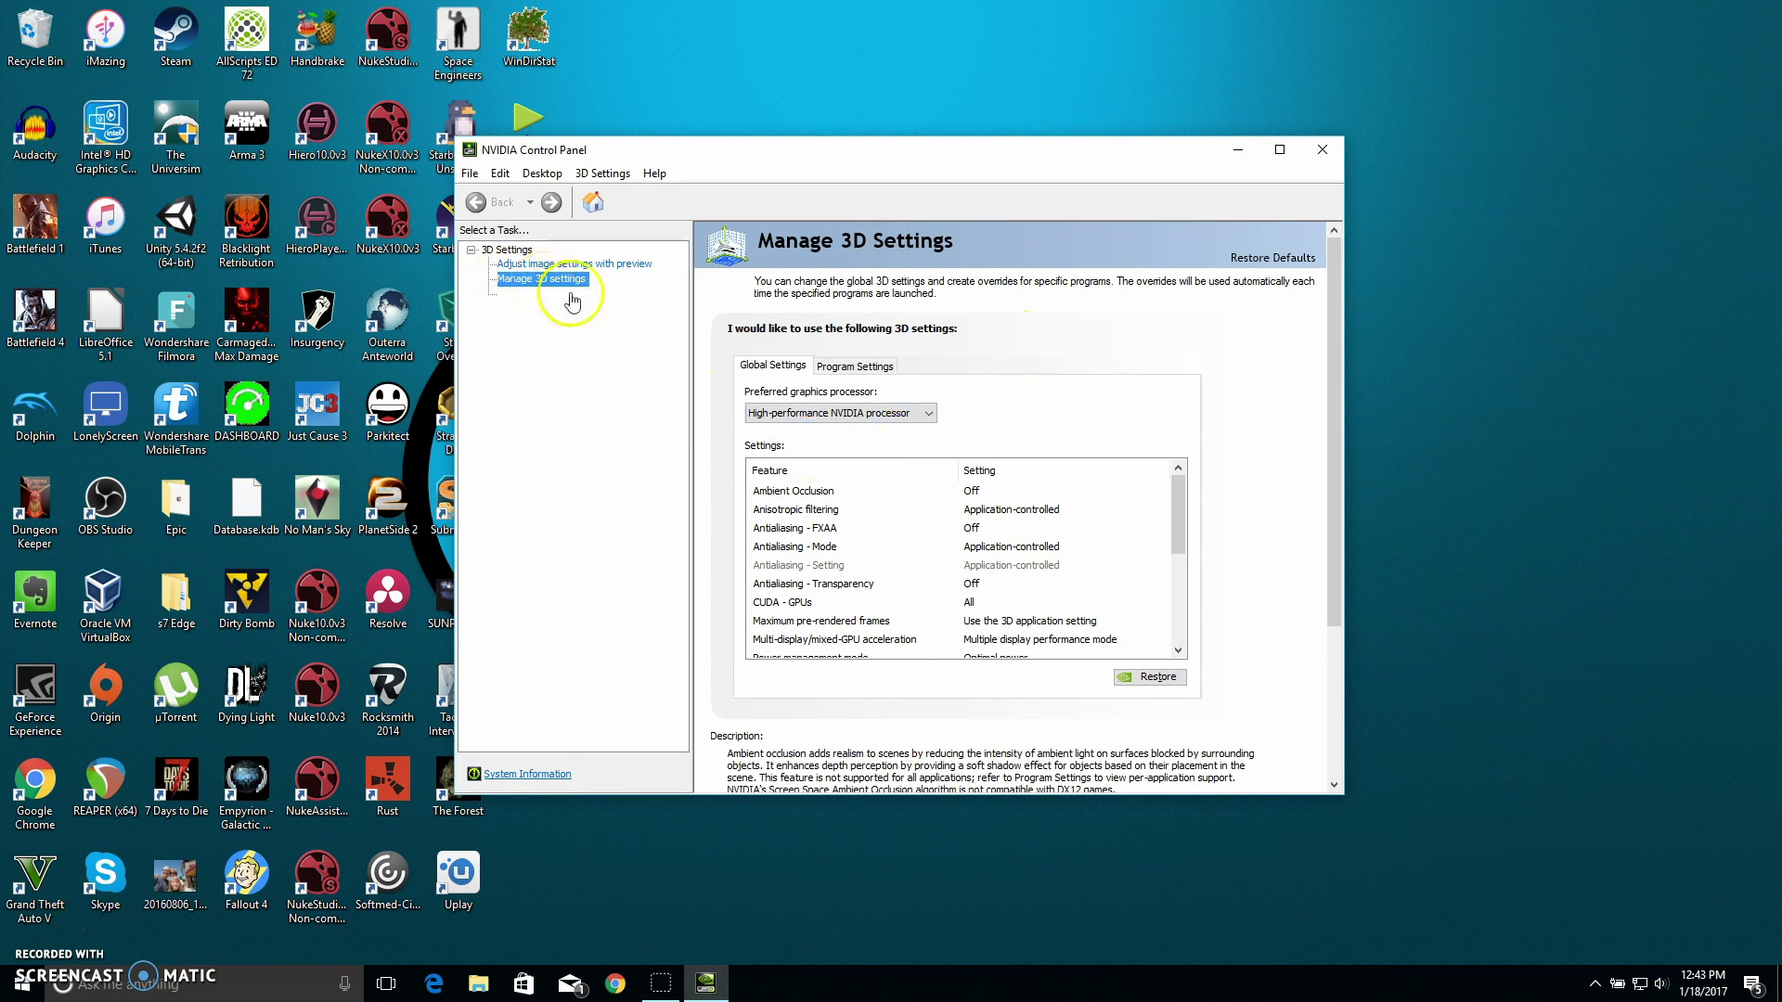
{"action": "left_click", "coordinate": [851, 367]}
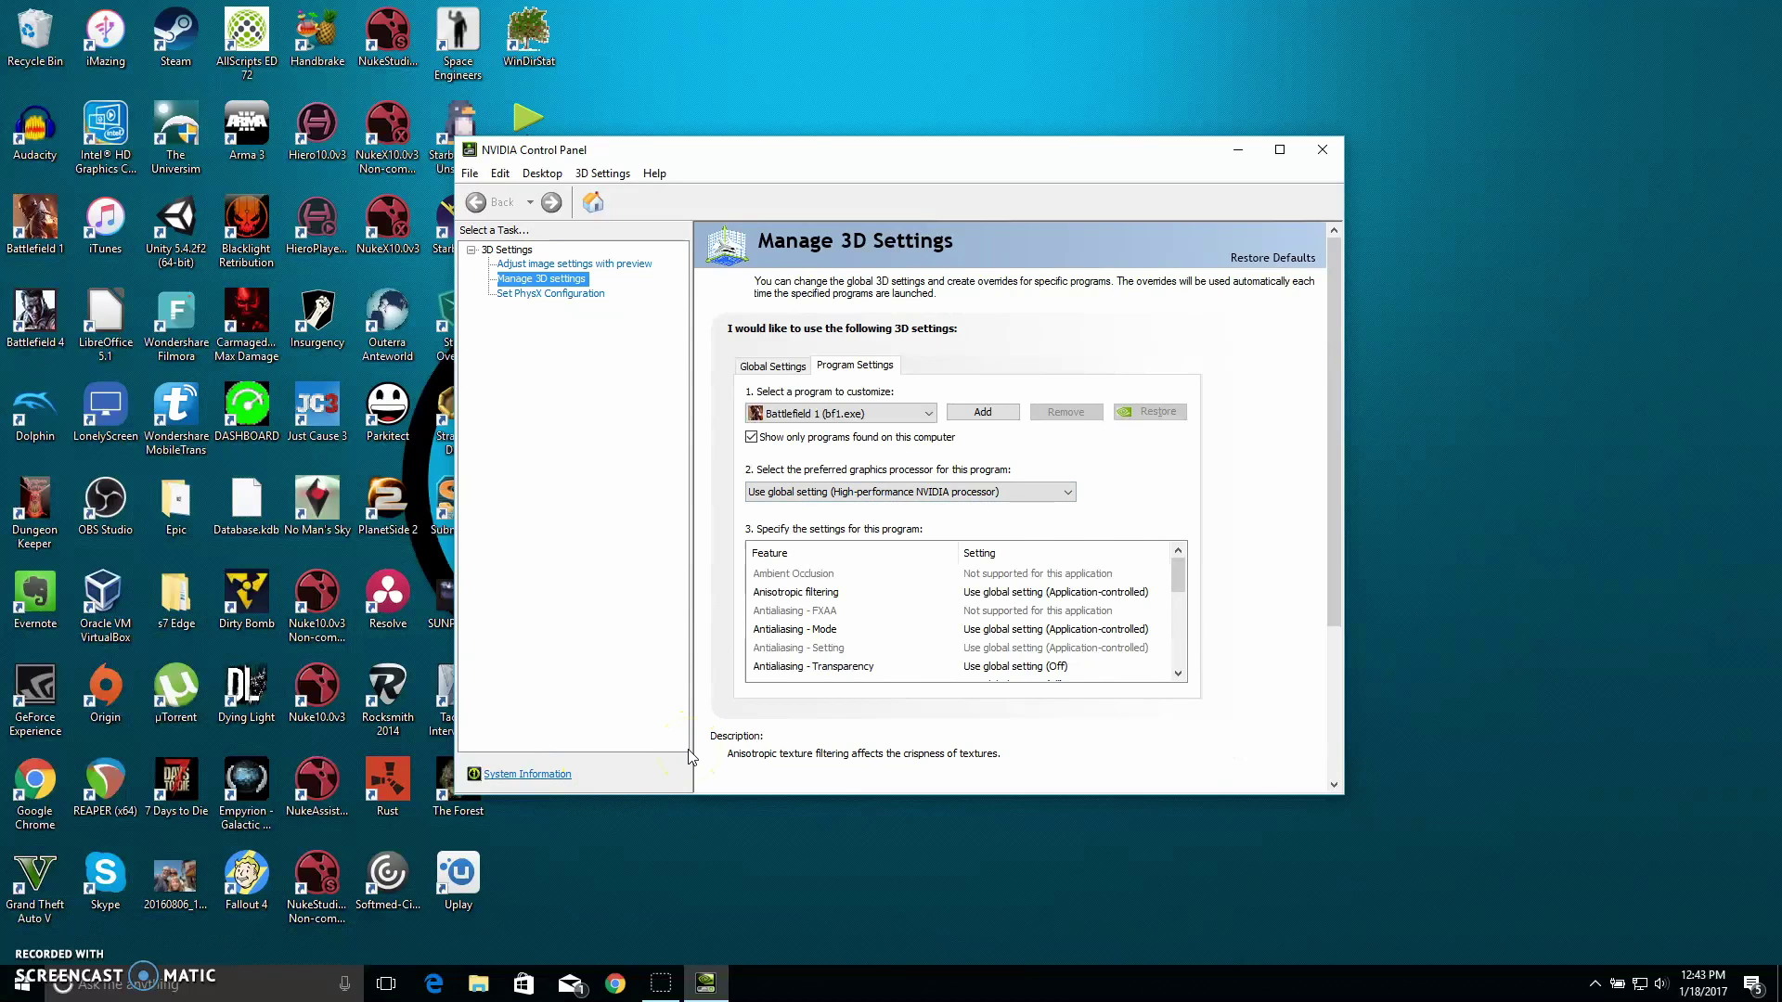
- Check the computer's system type in the Windows System information, then close that window
{"action": "left_click", "coordinate": [19, 984]}
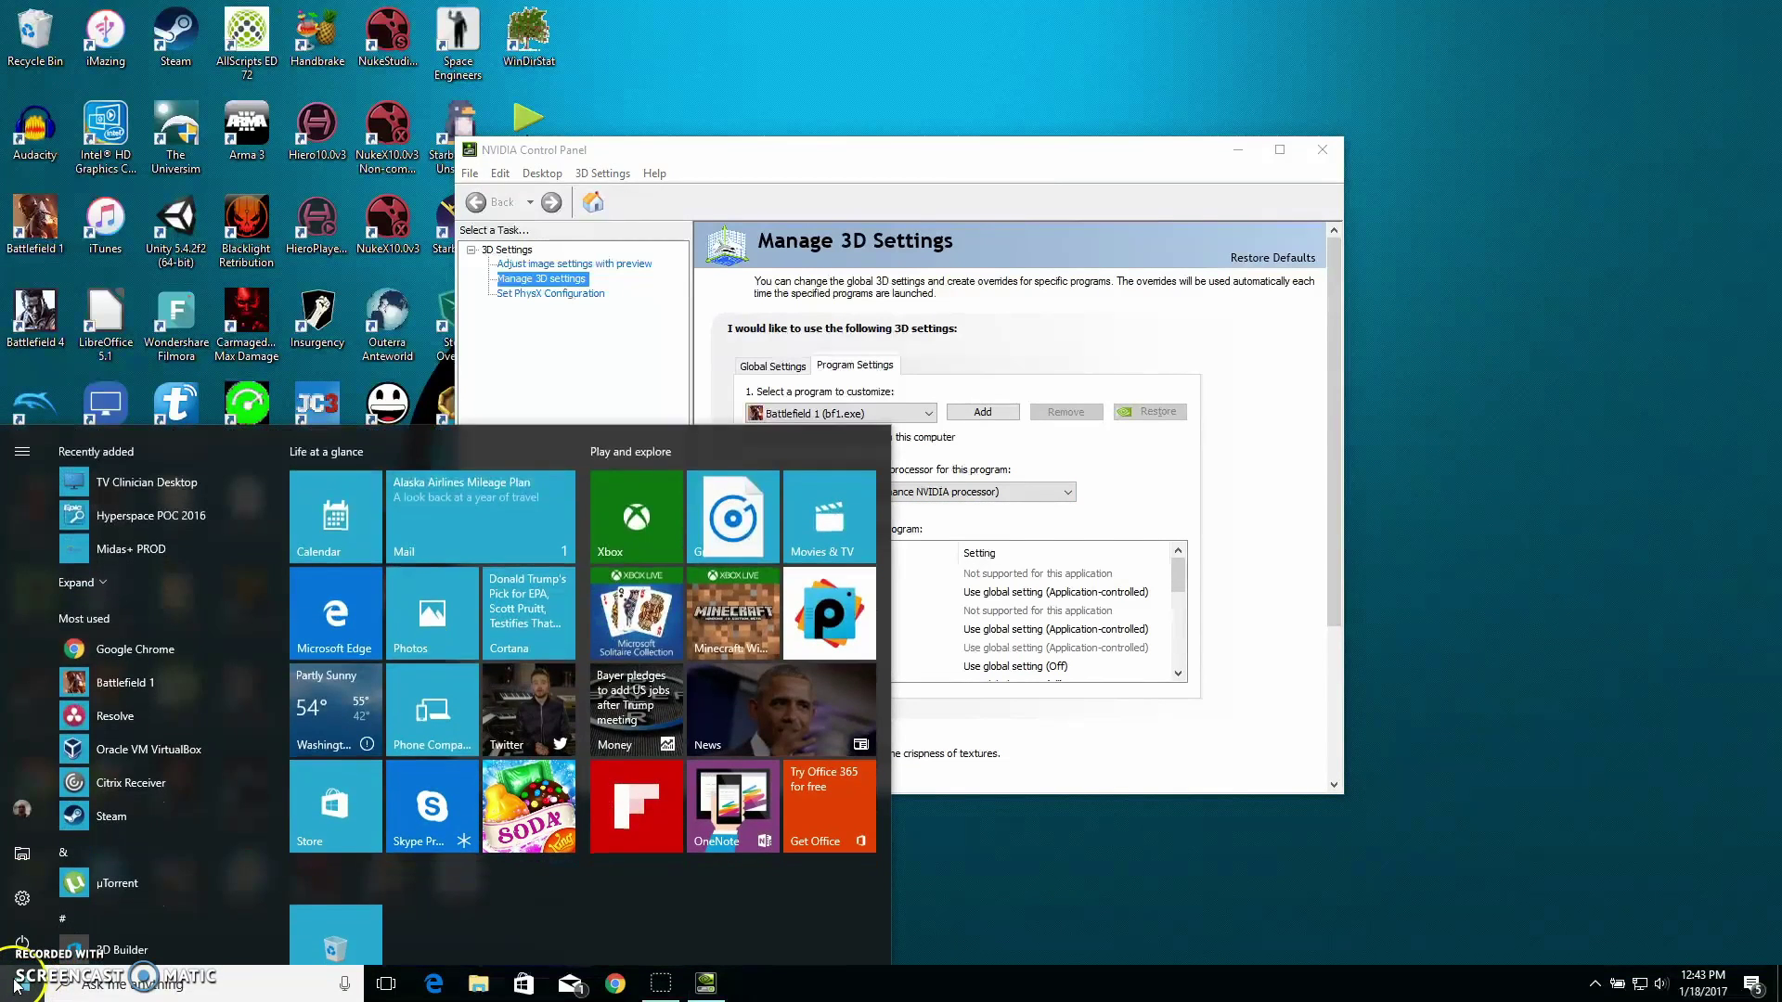
{"action": "left_click", "coordinate": [954, 926]}
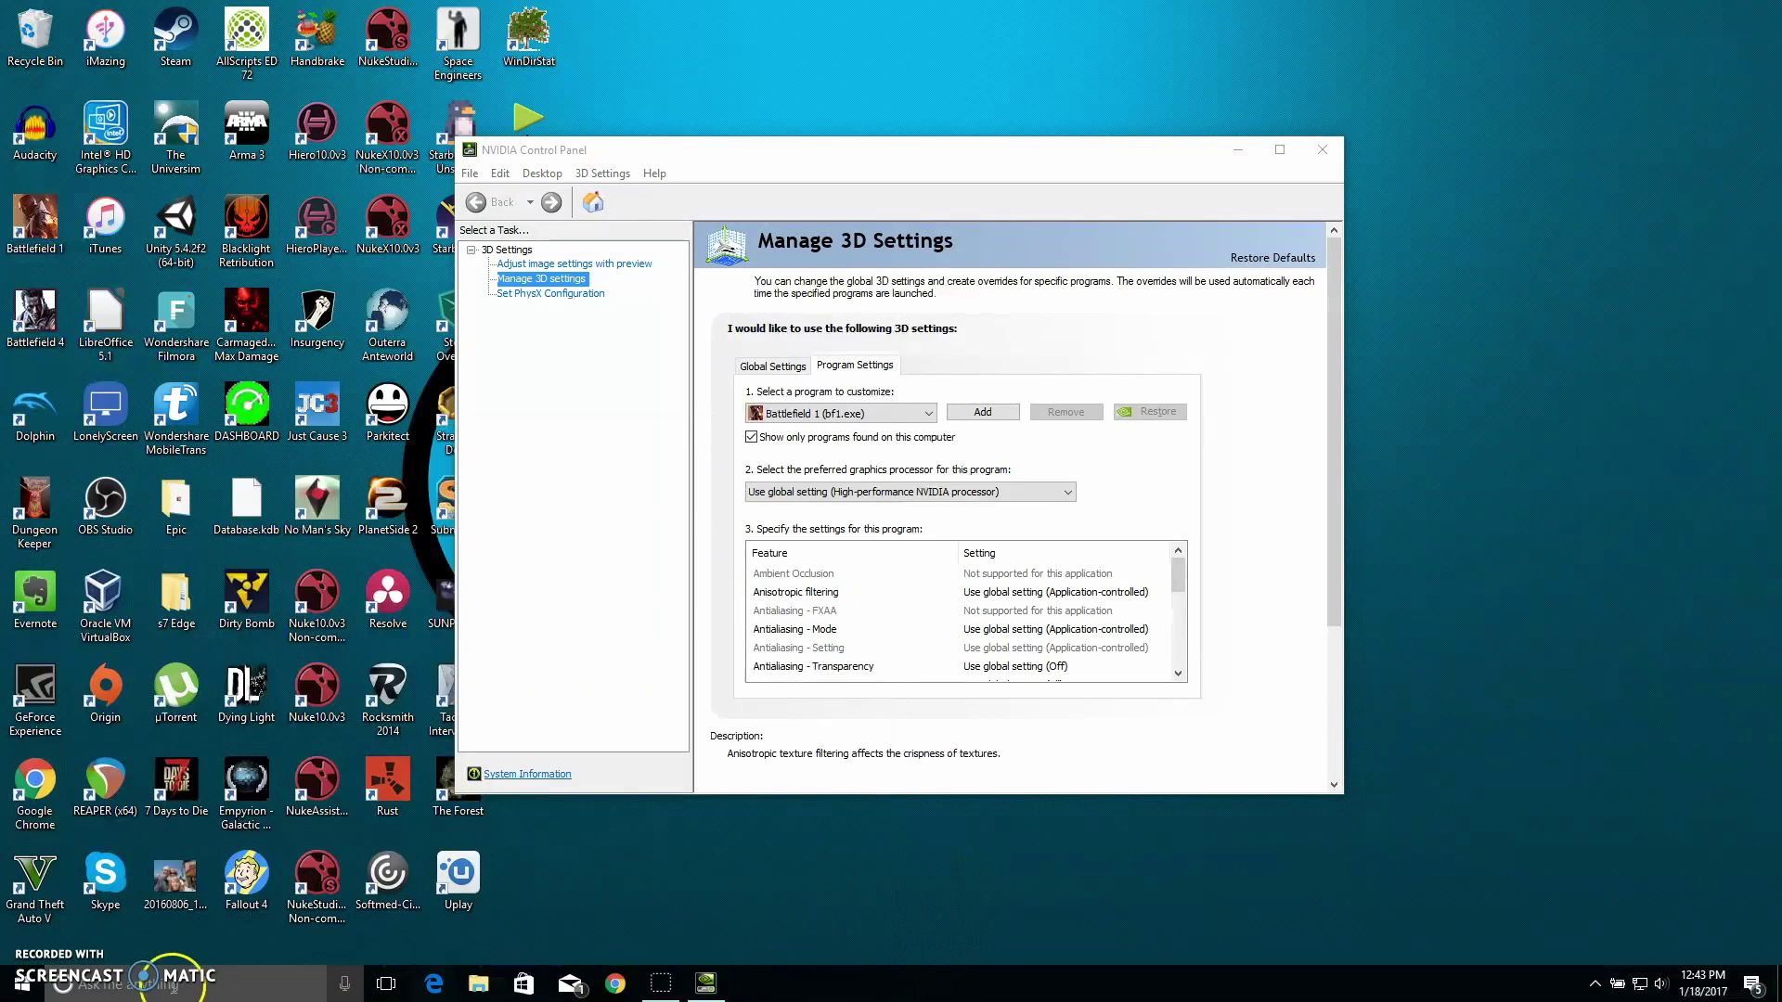
{"action": "right_click", "coordinate": [20, 984]}
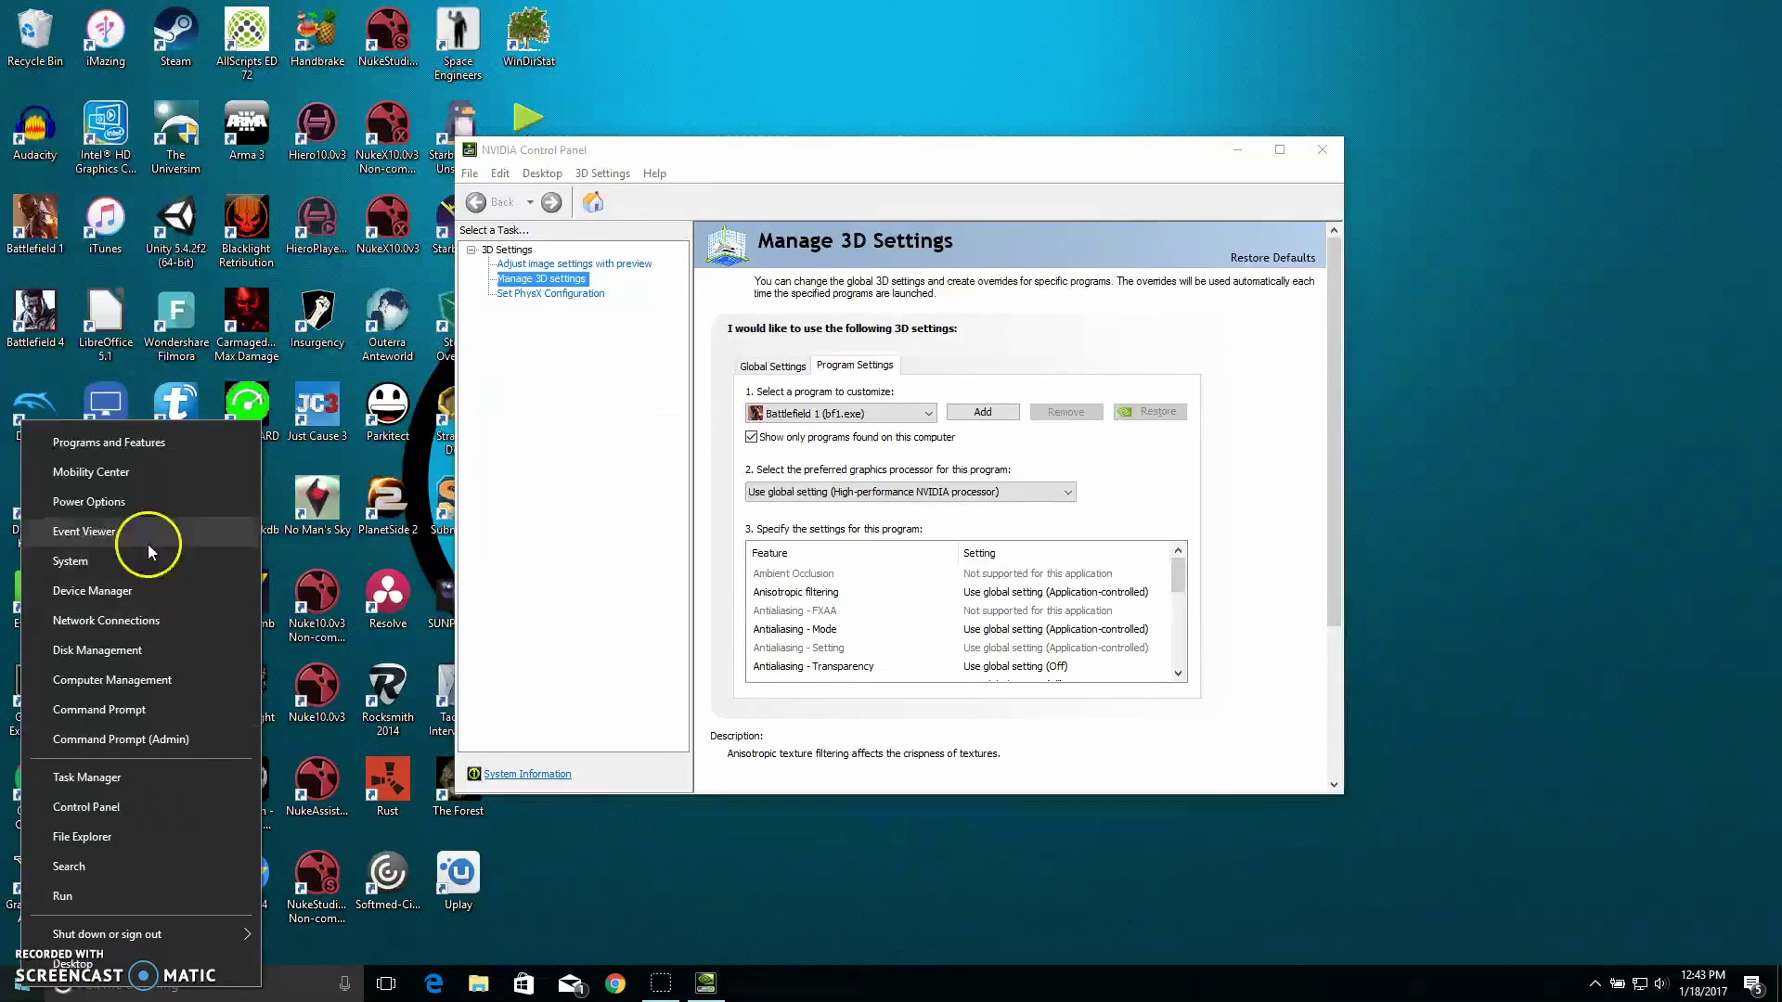
{"action": "left_click", "coordinate": [117, 590]}
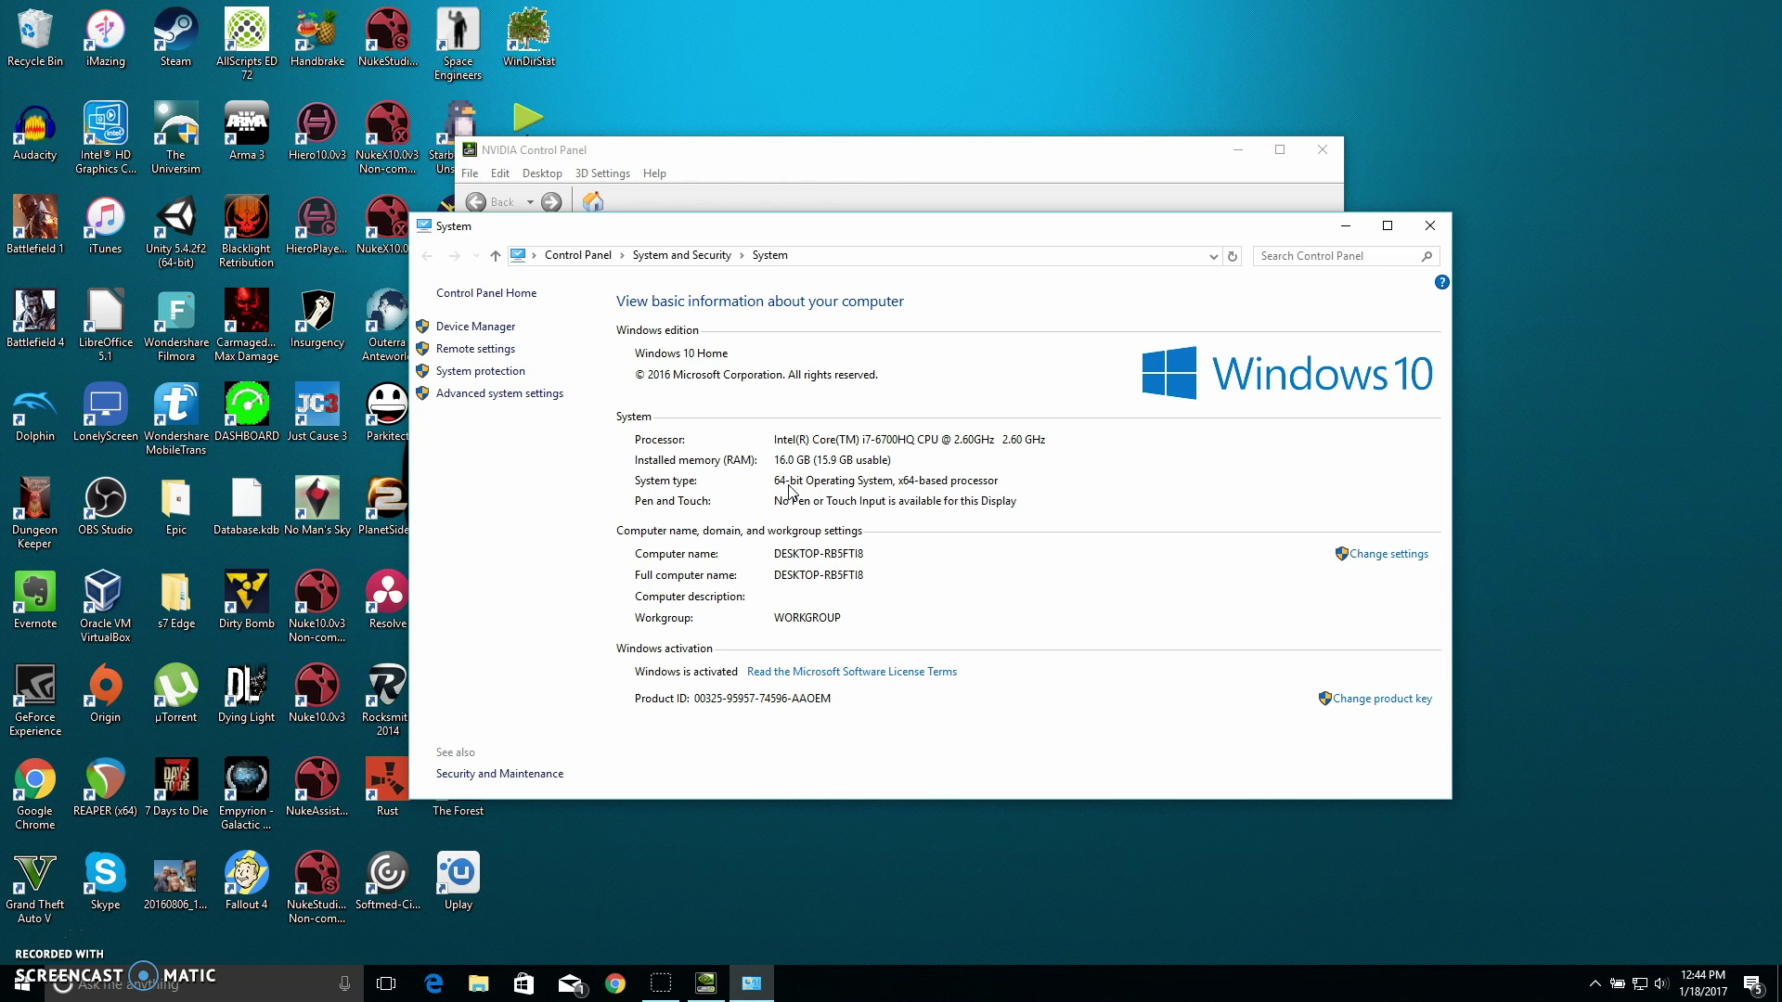
{"action": "left_click", "coordinate": [1430, 226]}
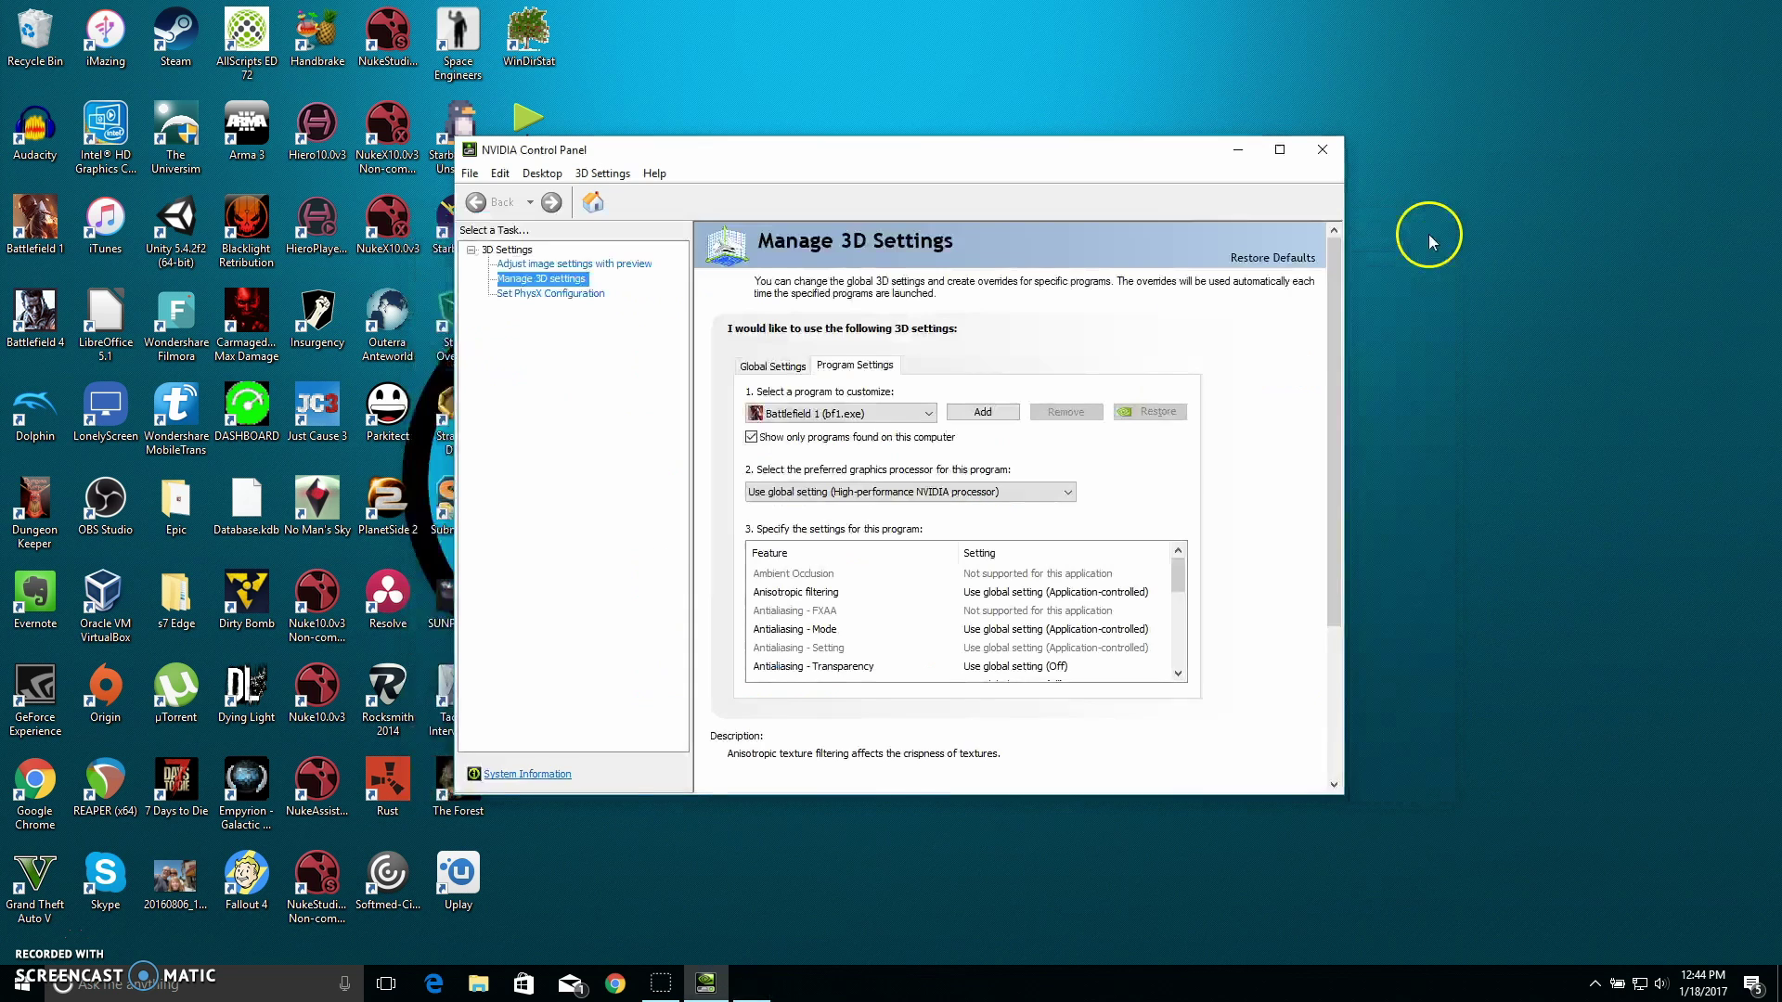
- Find OBS Studio (64bit) among the installed apps and open its shortcut's file location
{"action": "left_click", "coordinate": [22, 984]}
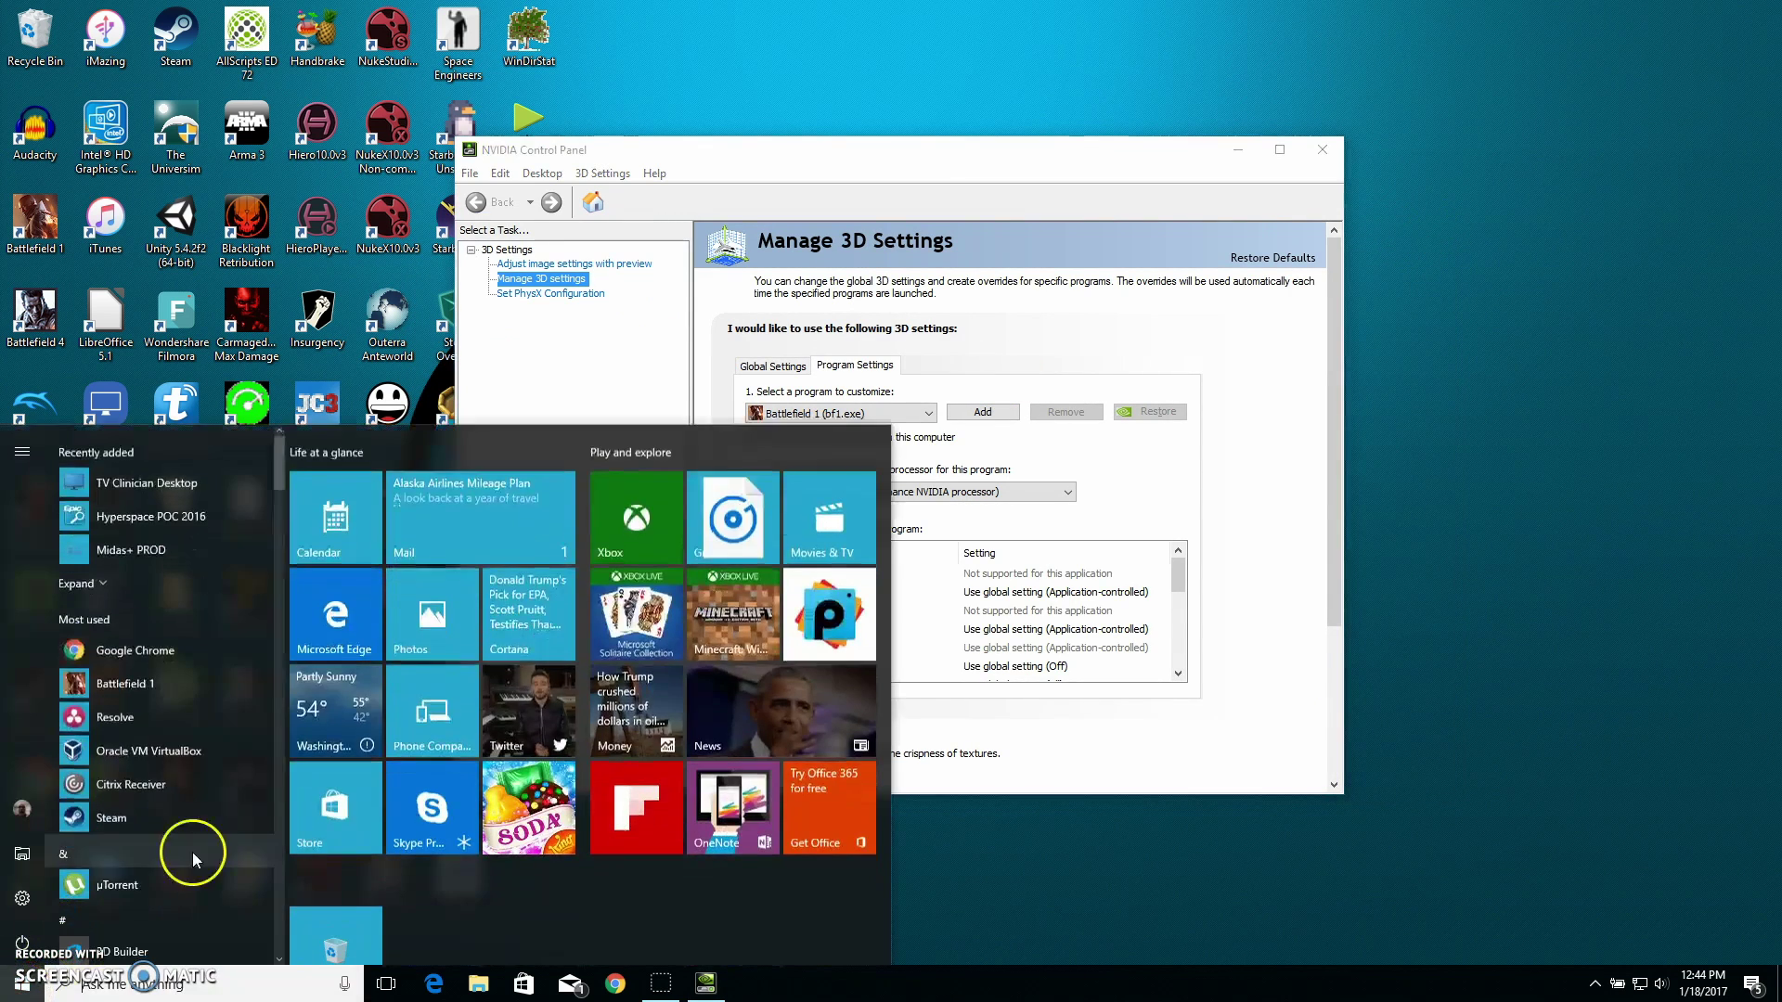
{"action": "scroll", "coordinate": [242, 793], "scroll_direction": "down", "scroll_amount": 10}
{"action": "scroll", "coordinate": [249, 799], "scroll_direction": "down", "scroll_amount": 10}
{"action": "scroll", "coordinate": [248, 801], "scroll_direction": "down", "scroll_amount": 8}
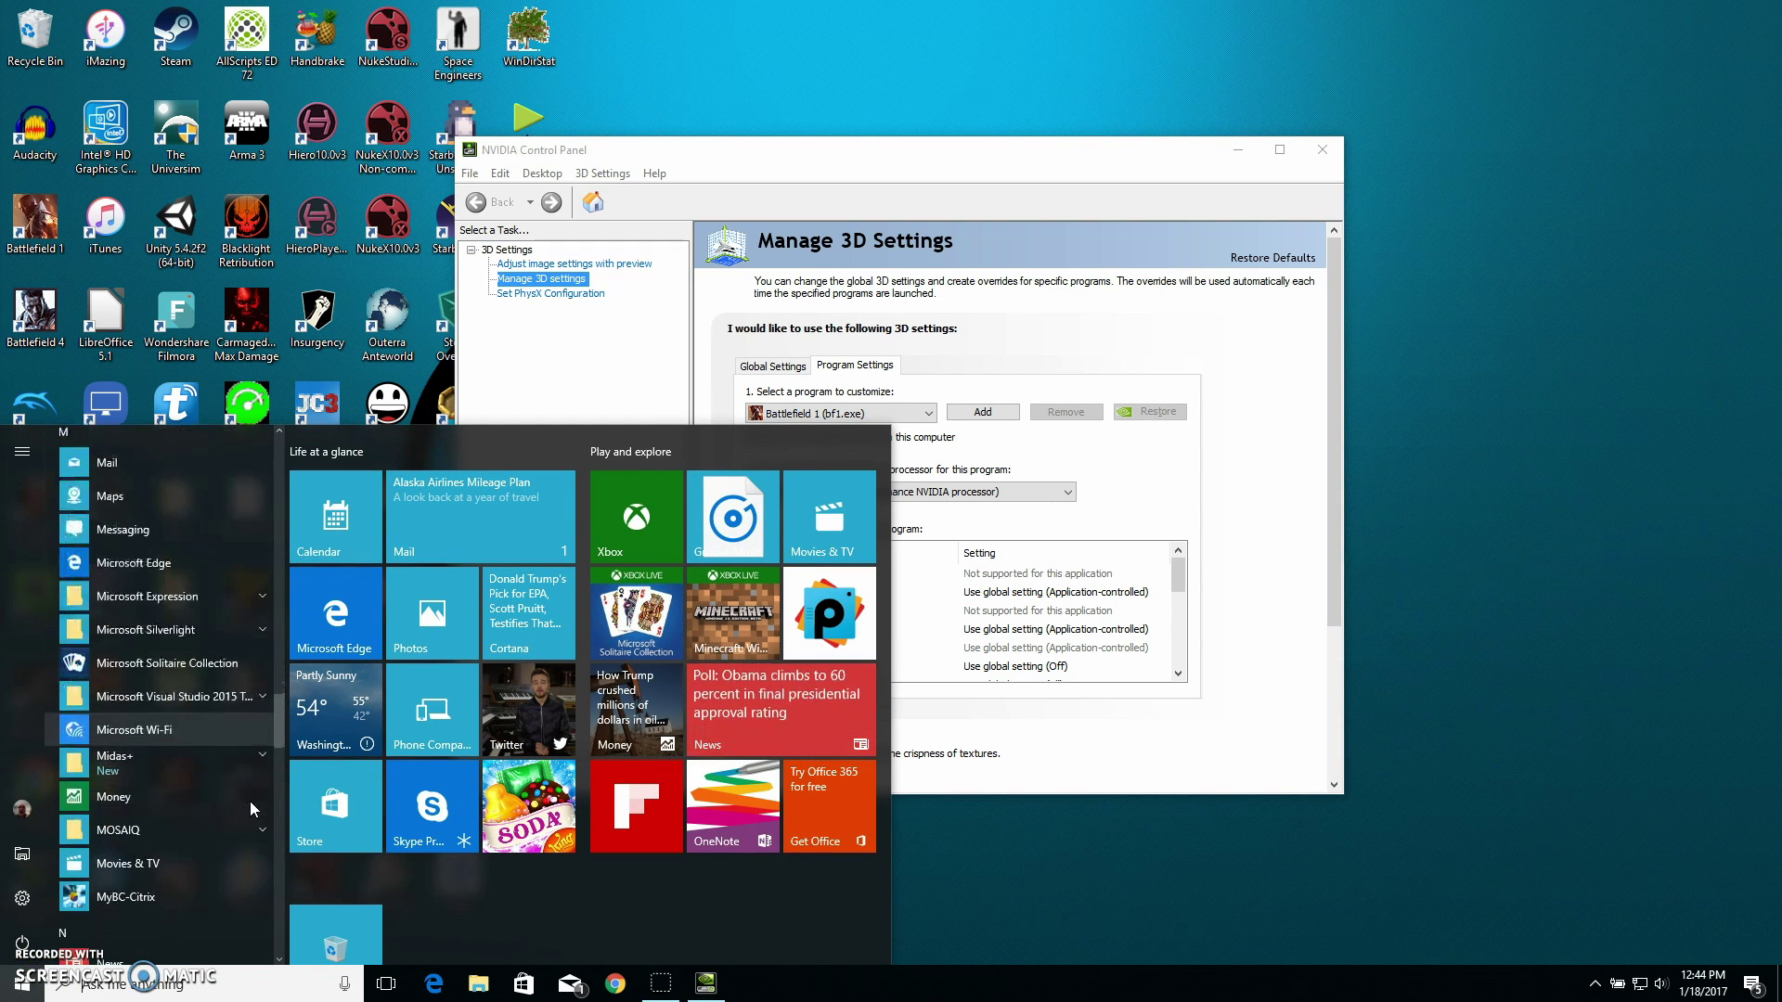
{"action": "scroll", "coordinate": [210, 833], "scroll_direction": "down", "scroll_amount": 6}
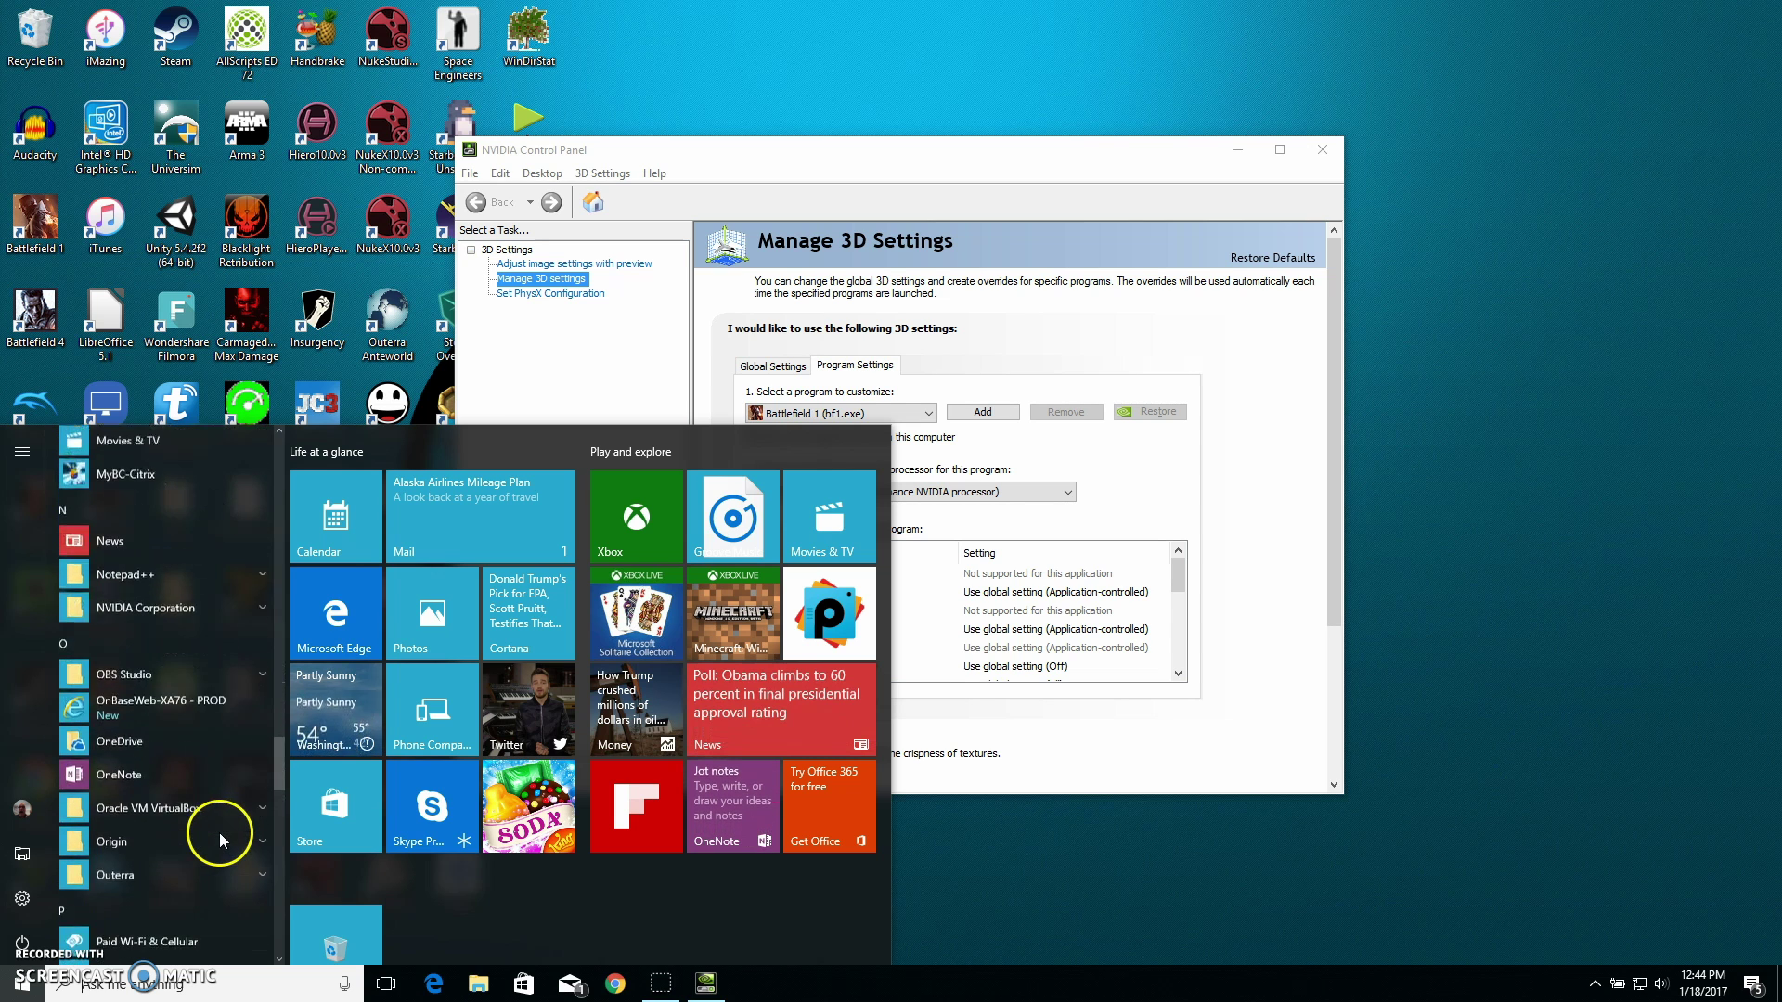
{"action": "scroll", "coordinate": [219, 833], "scroll_direction": "up", "scroll_amount": 1}
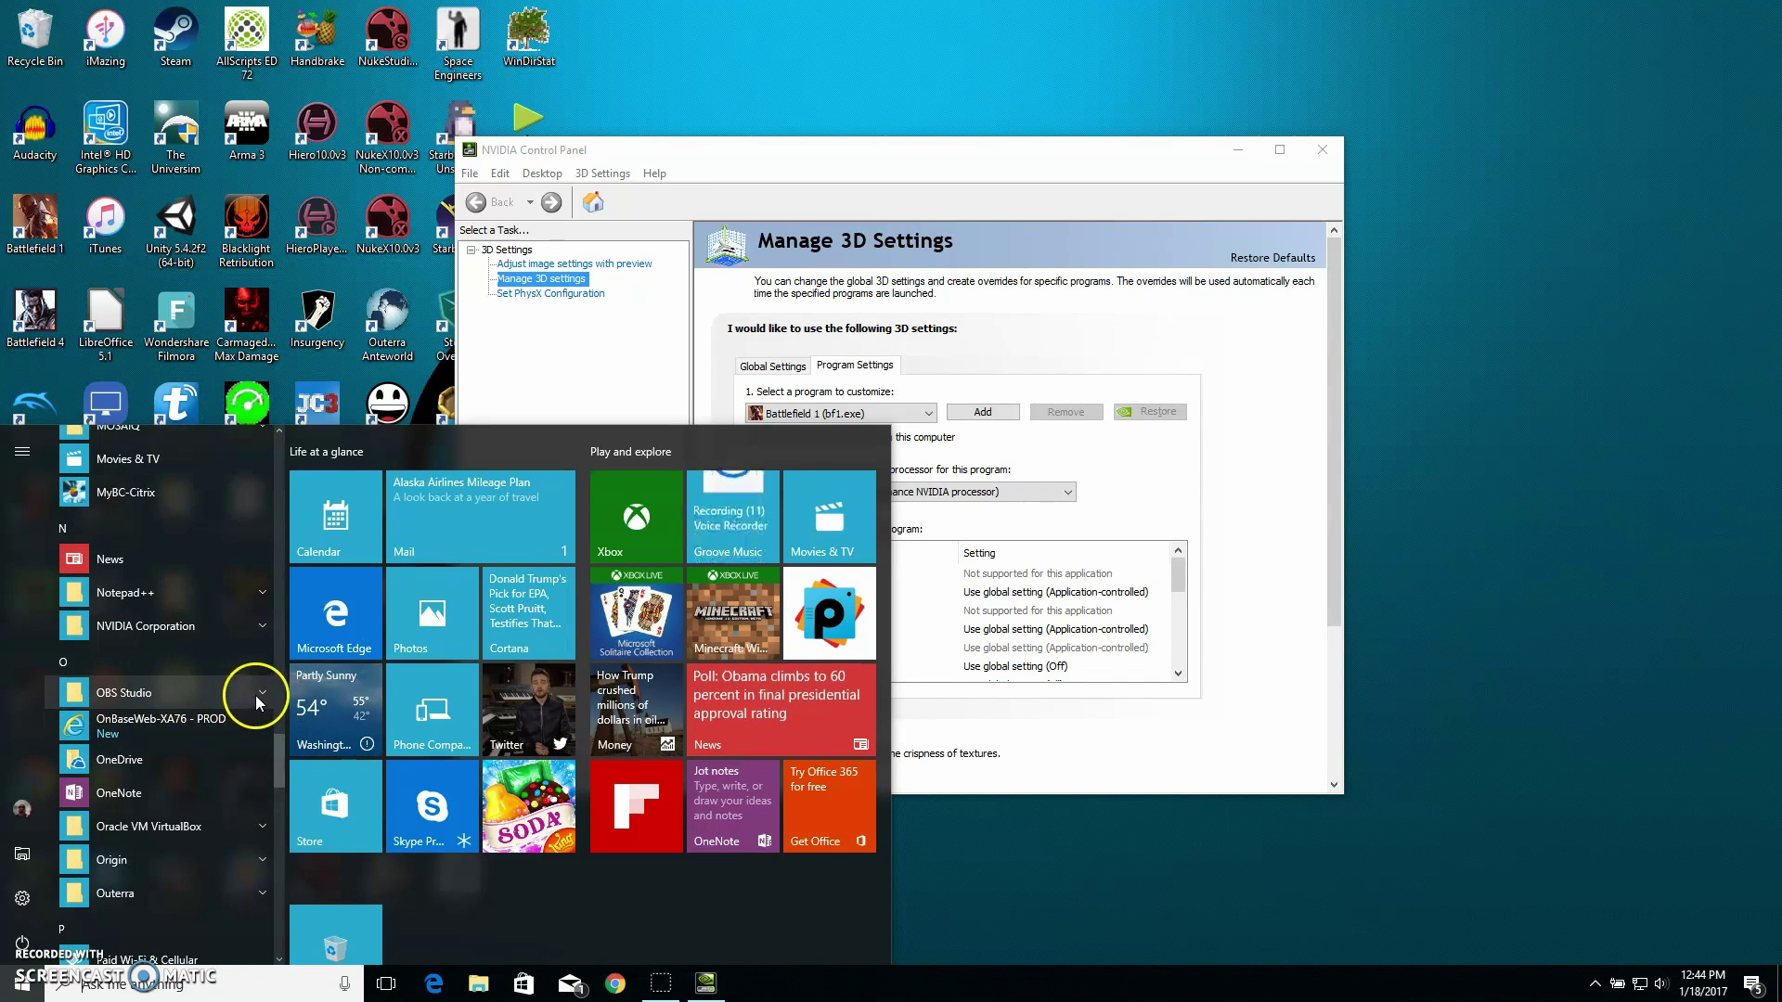
{"action": "left_click", "coordinate": [260, 696]}
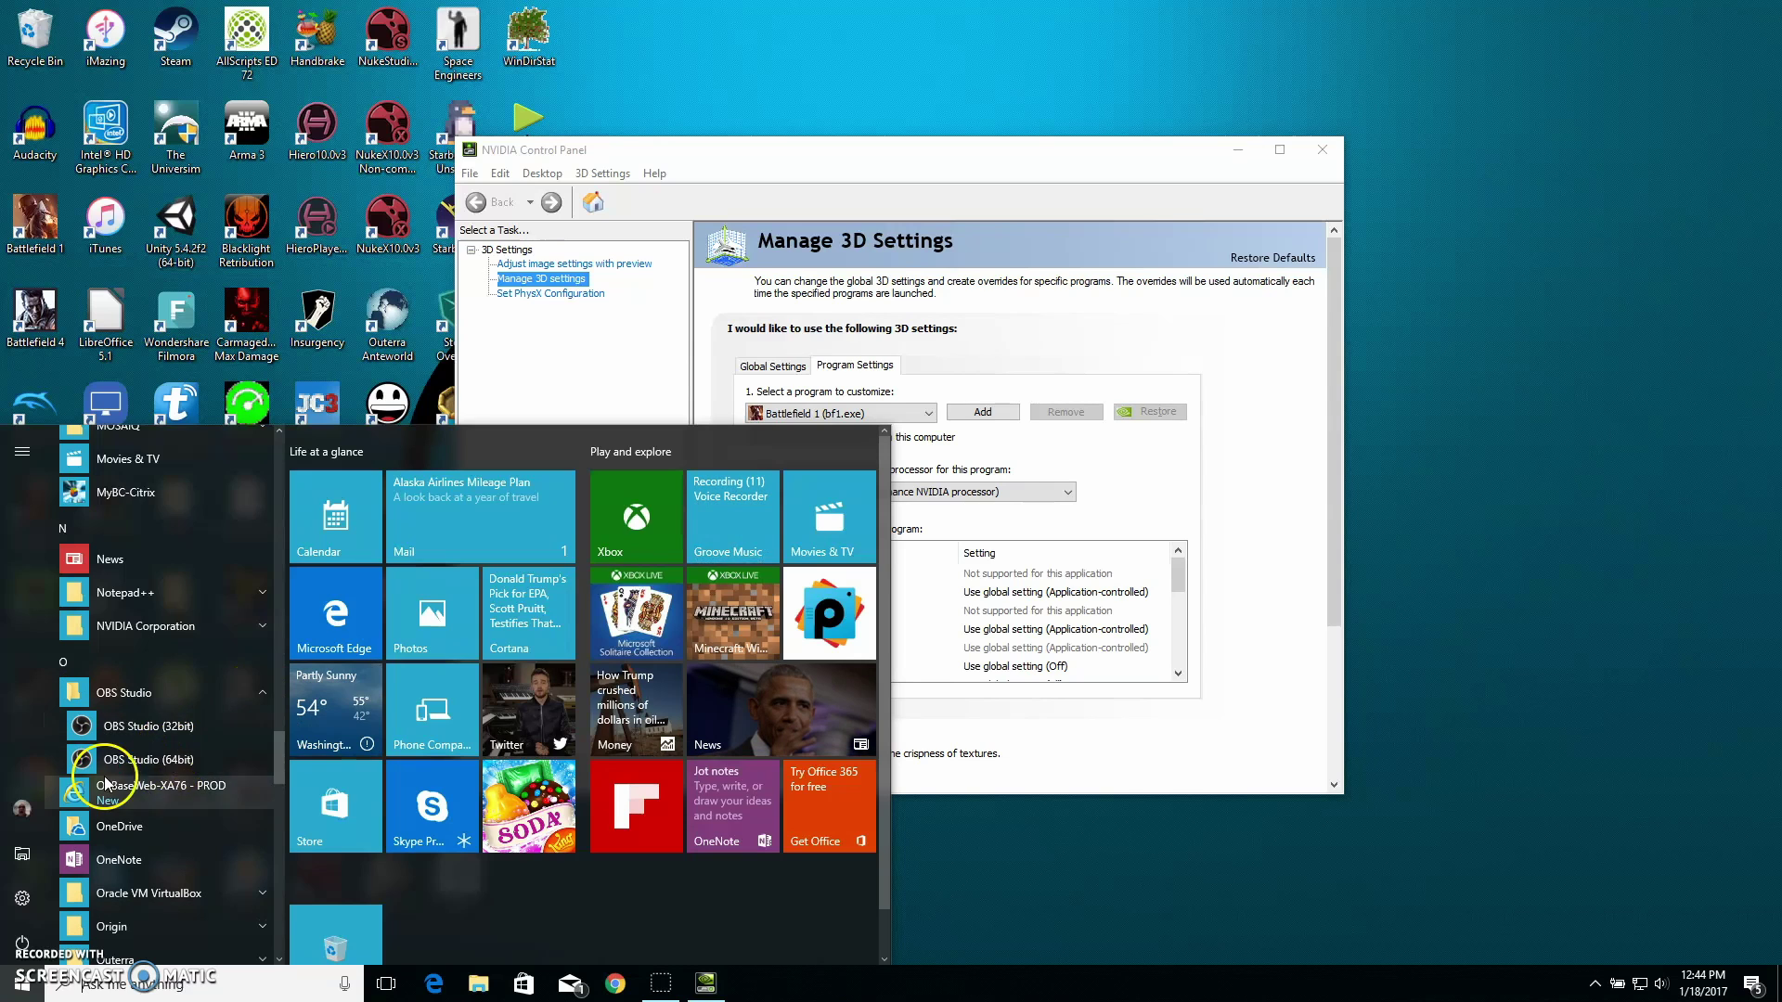
{"action": "right_click", "coordinate": [134, 781]}
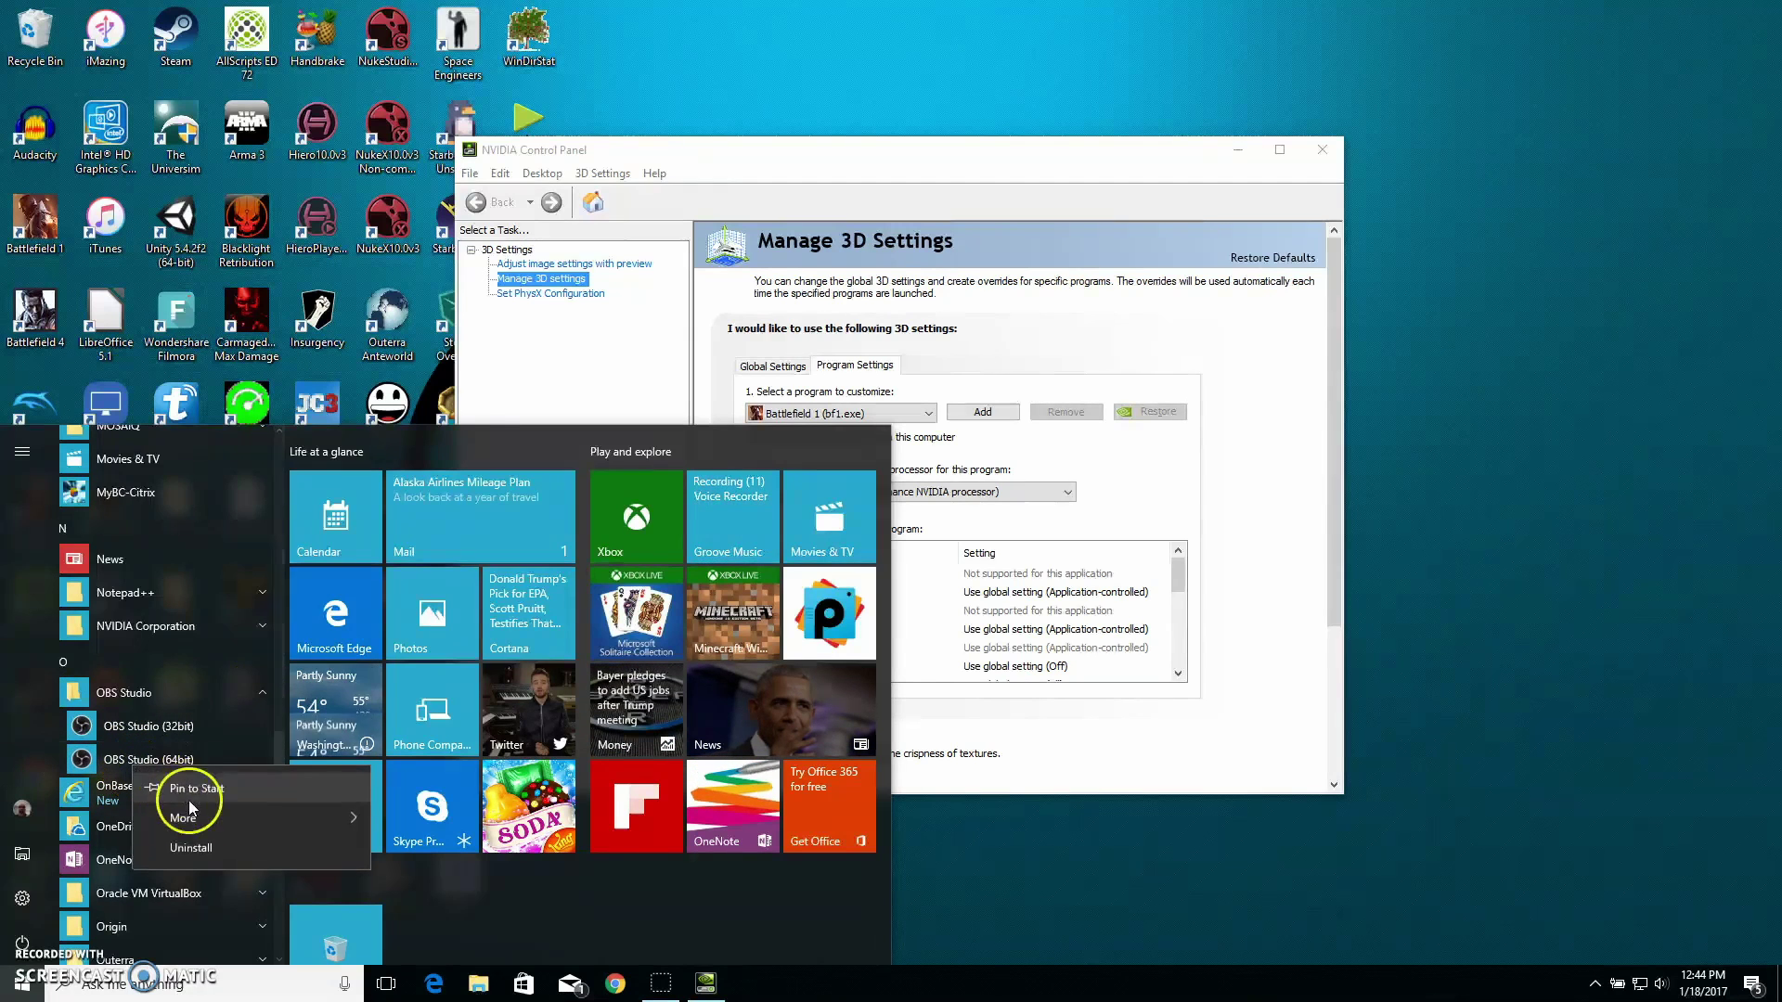
{"action": "mouse_move", "coordinate": [195, 820]}
{"action": "left_click", "coordinate": [466, 894]}
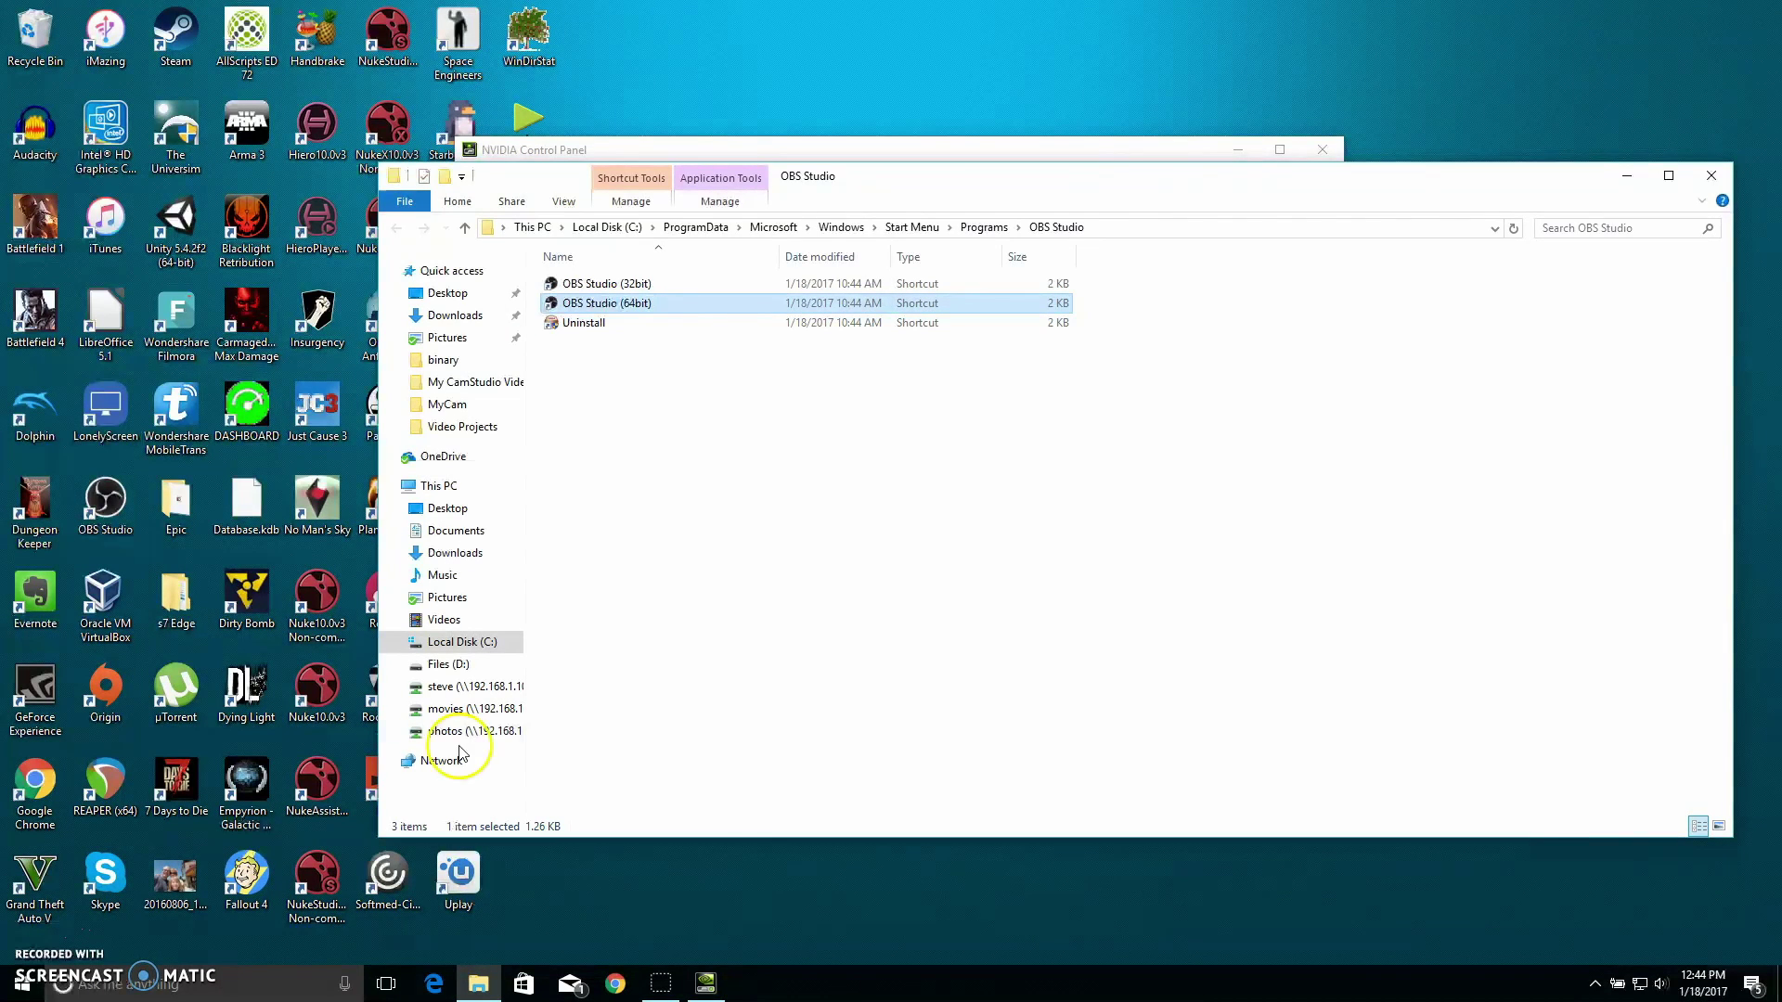
- Copy the folder path C:\Program Files (x86)\obs-studio\bin\64bit from the OBS Studio (64bit) shortcut's target and close its properties
{"action": "left_click_drag", "start_coordinate": [756, 195], "coordinate": [735, 347]}
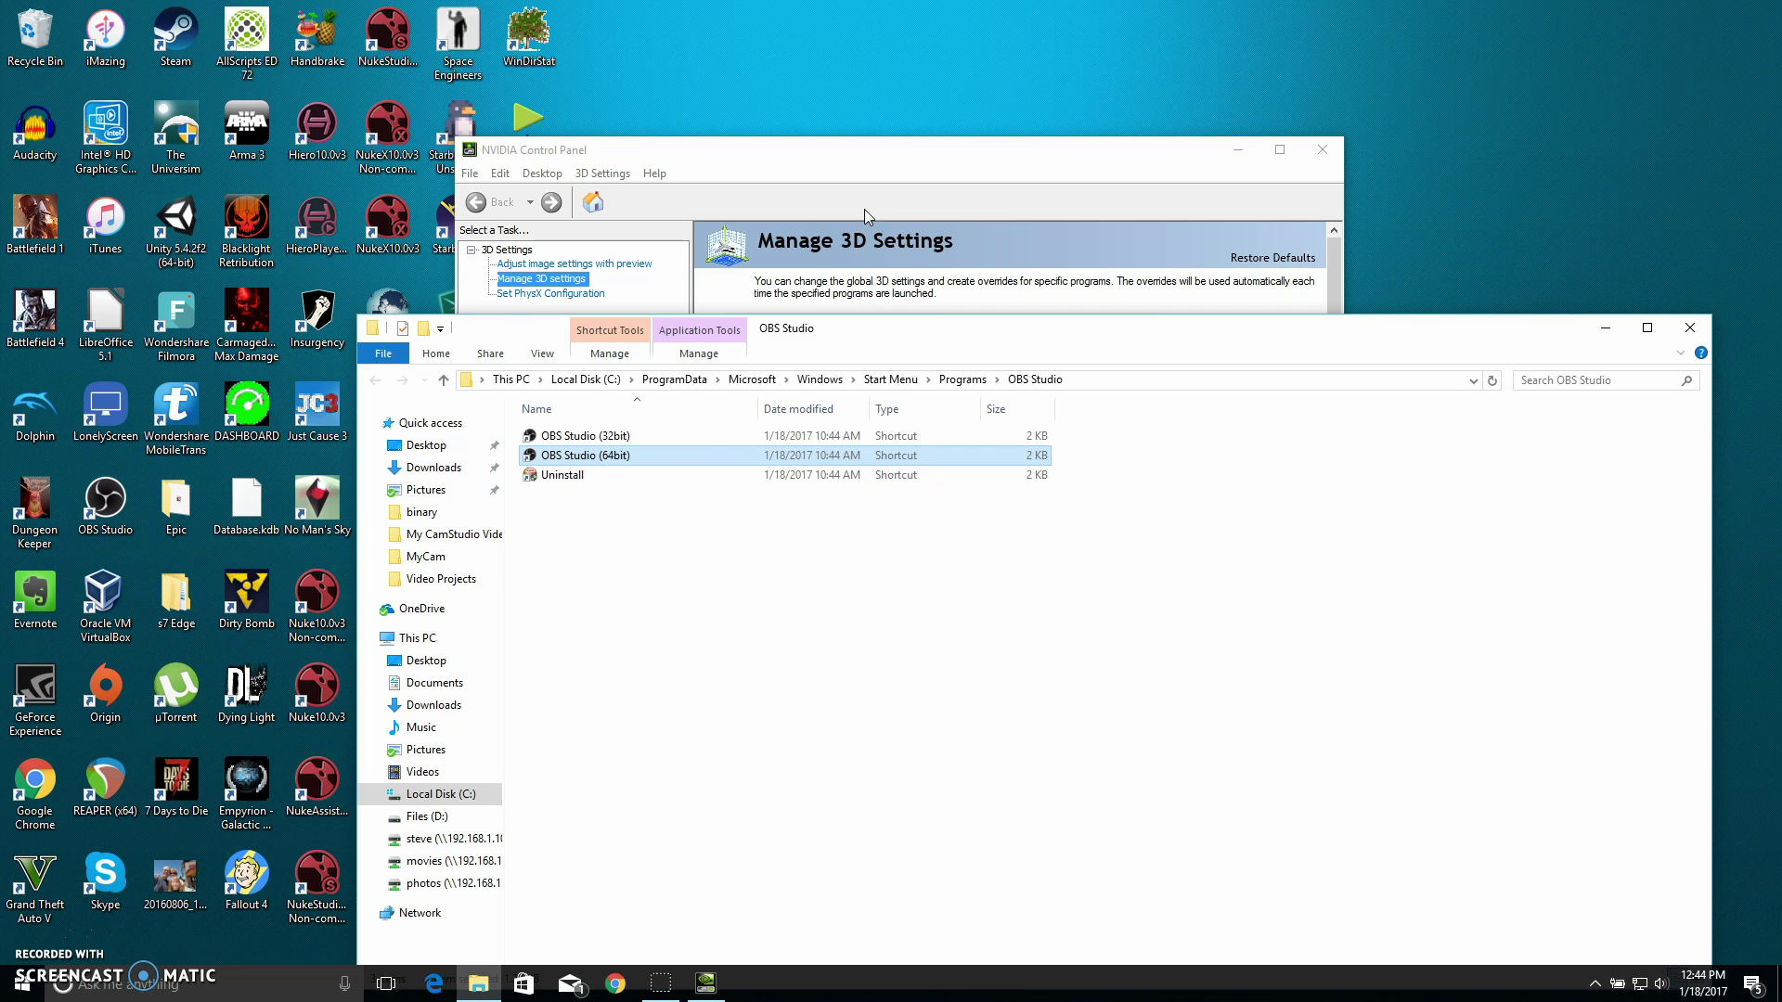
{"action": "double_click", "coordinate": [638, 455]}
{"action": "right_click", "coordinate": [638, 455]}
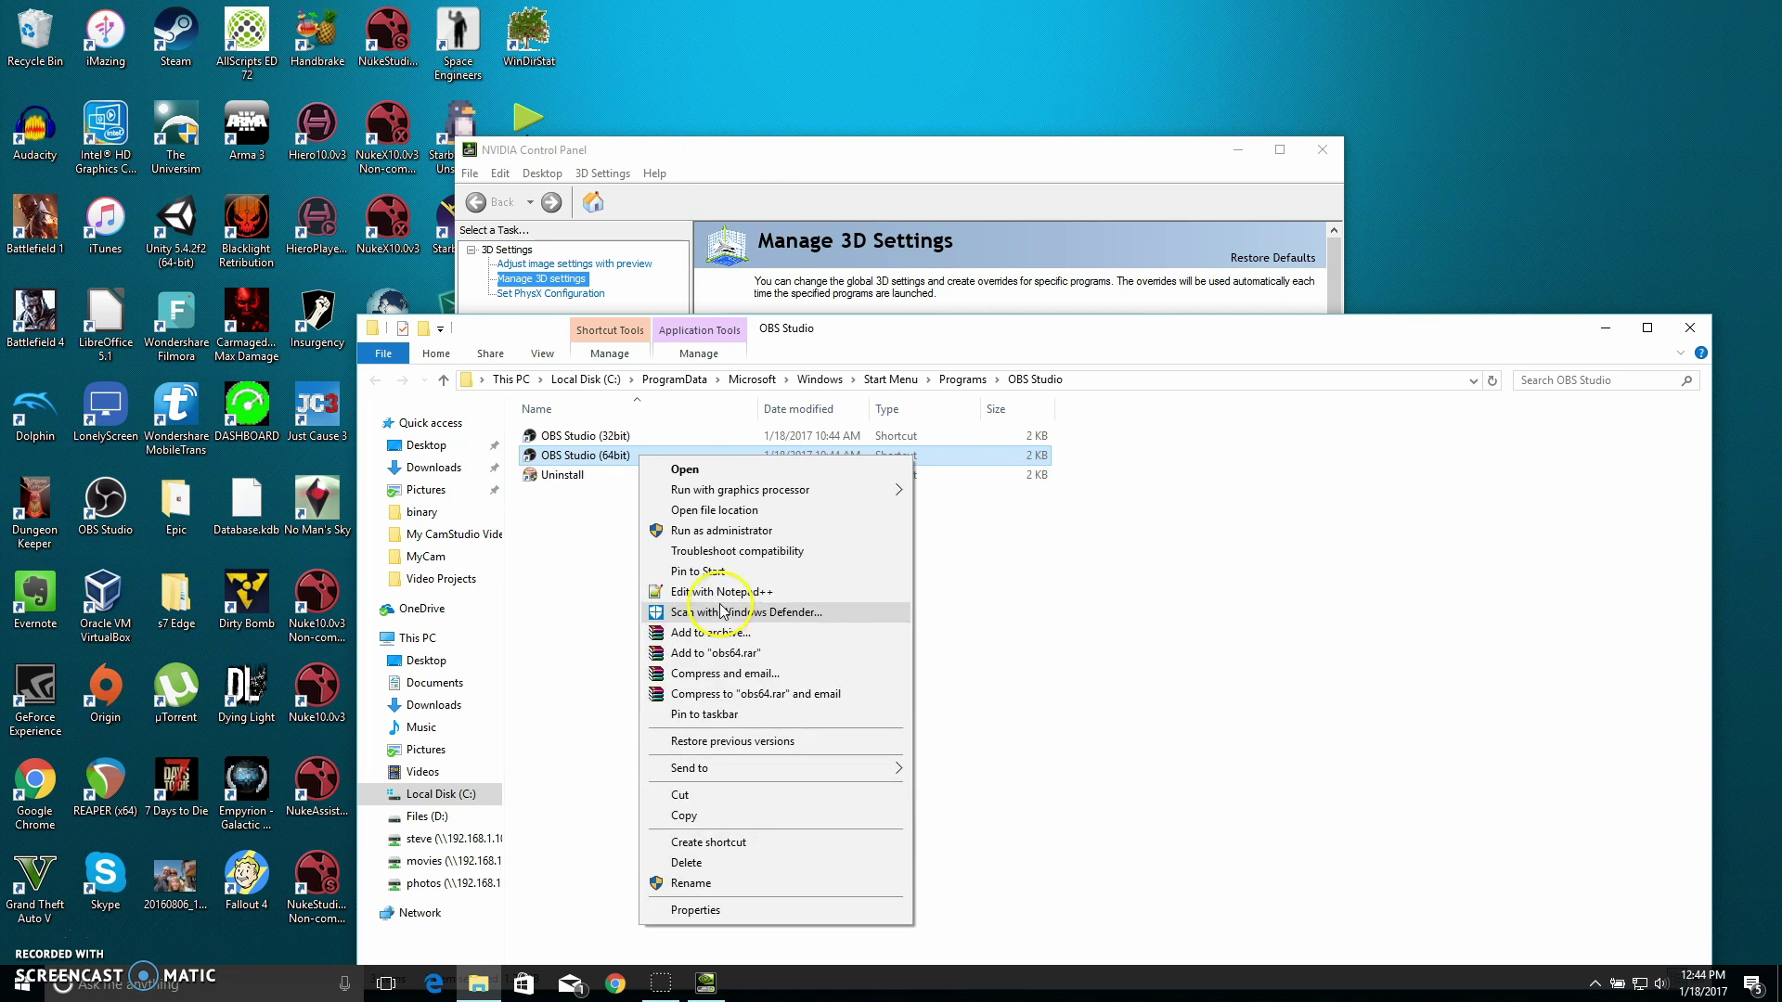
{"action": "left_click", "coordinate": [691, 919]}
{"action": "left_click_drag", "start_coordinate": [933, 641], "coordinate": [750, 646]}
{"action": "right_click", "coordinate": [796, 638]}
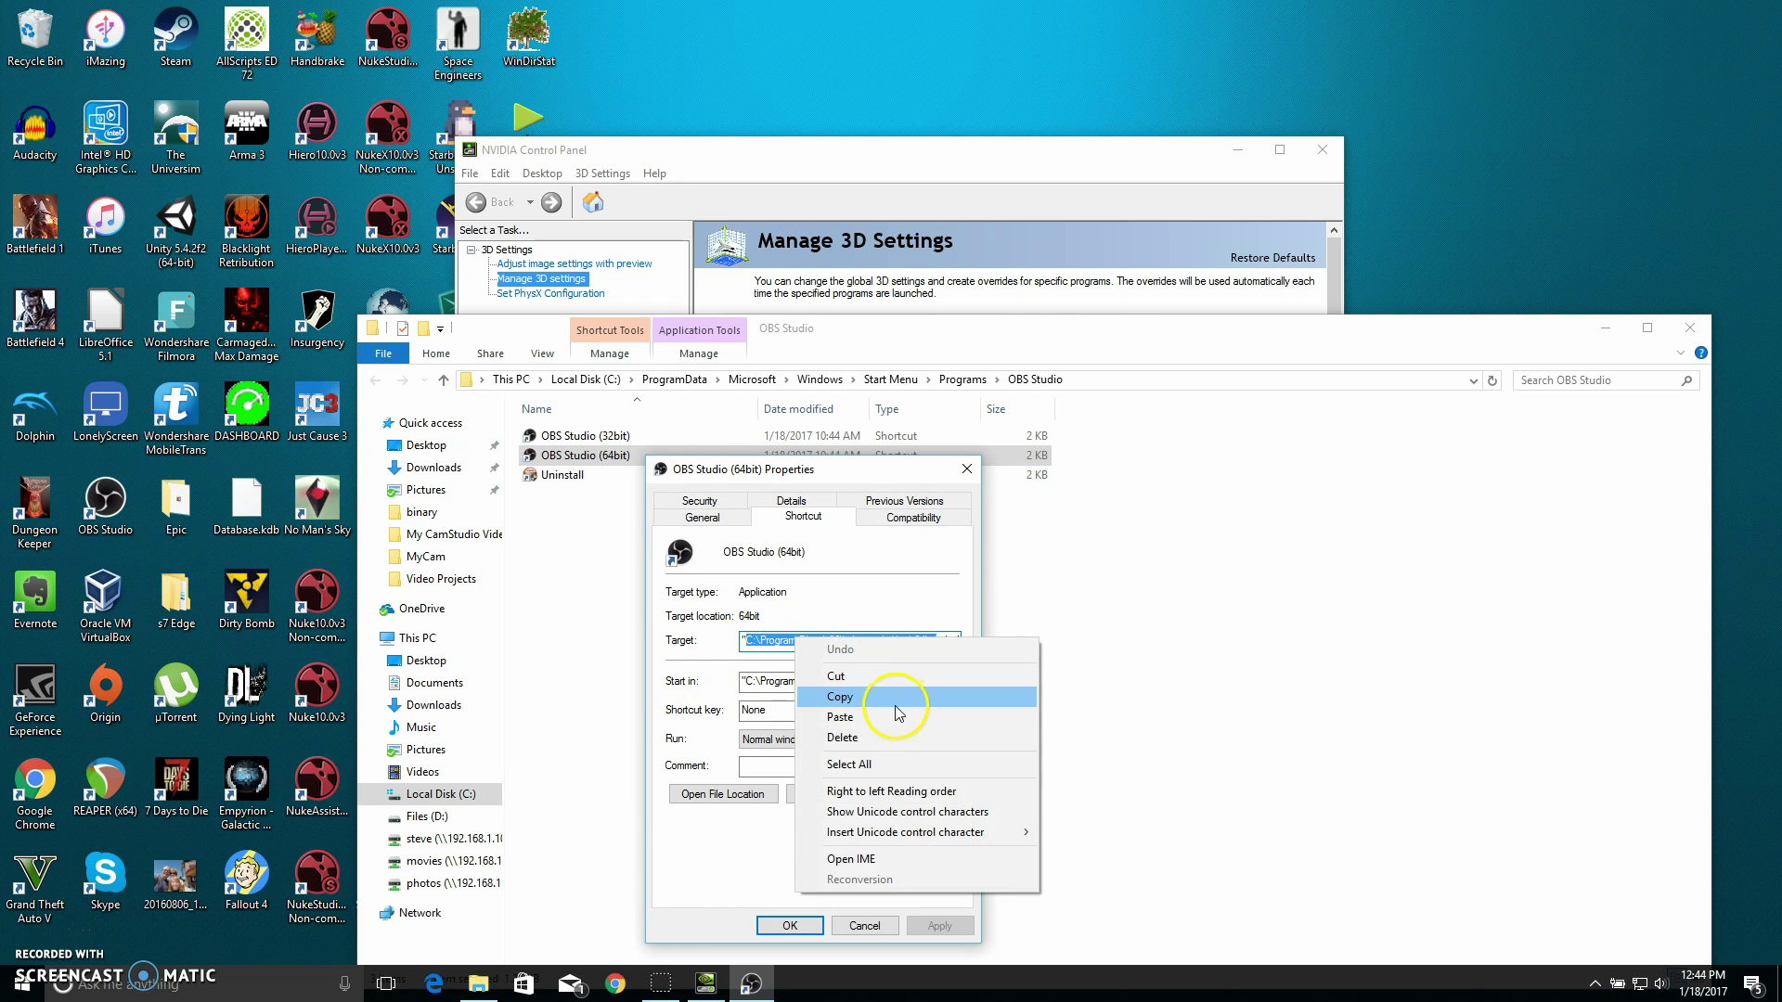
{"action": "left_click", "coordinate": [896, 697]}
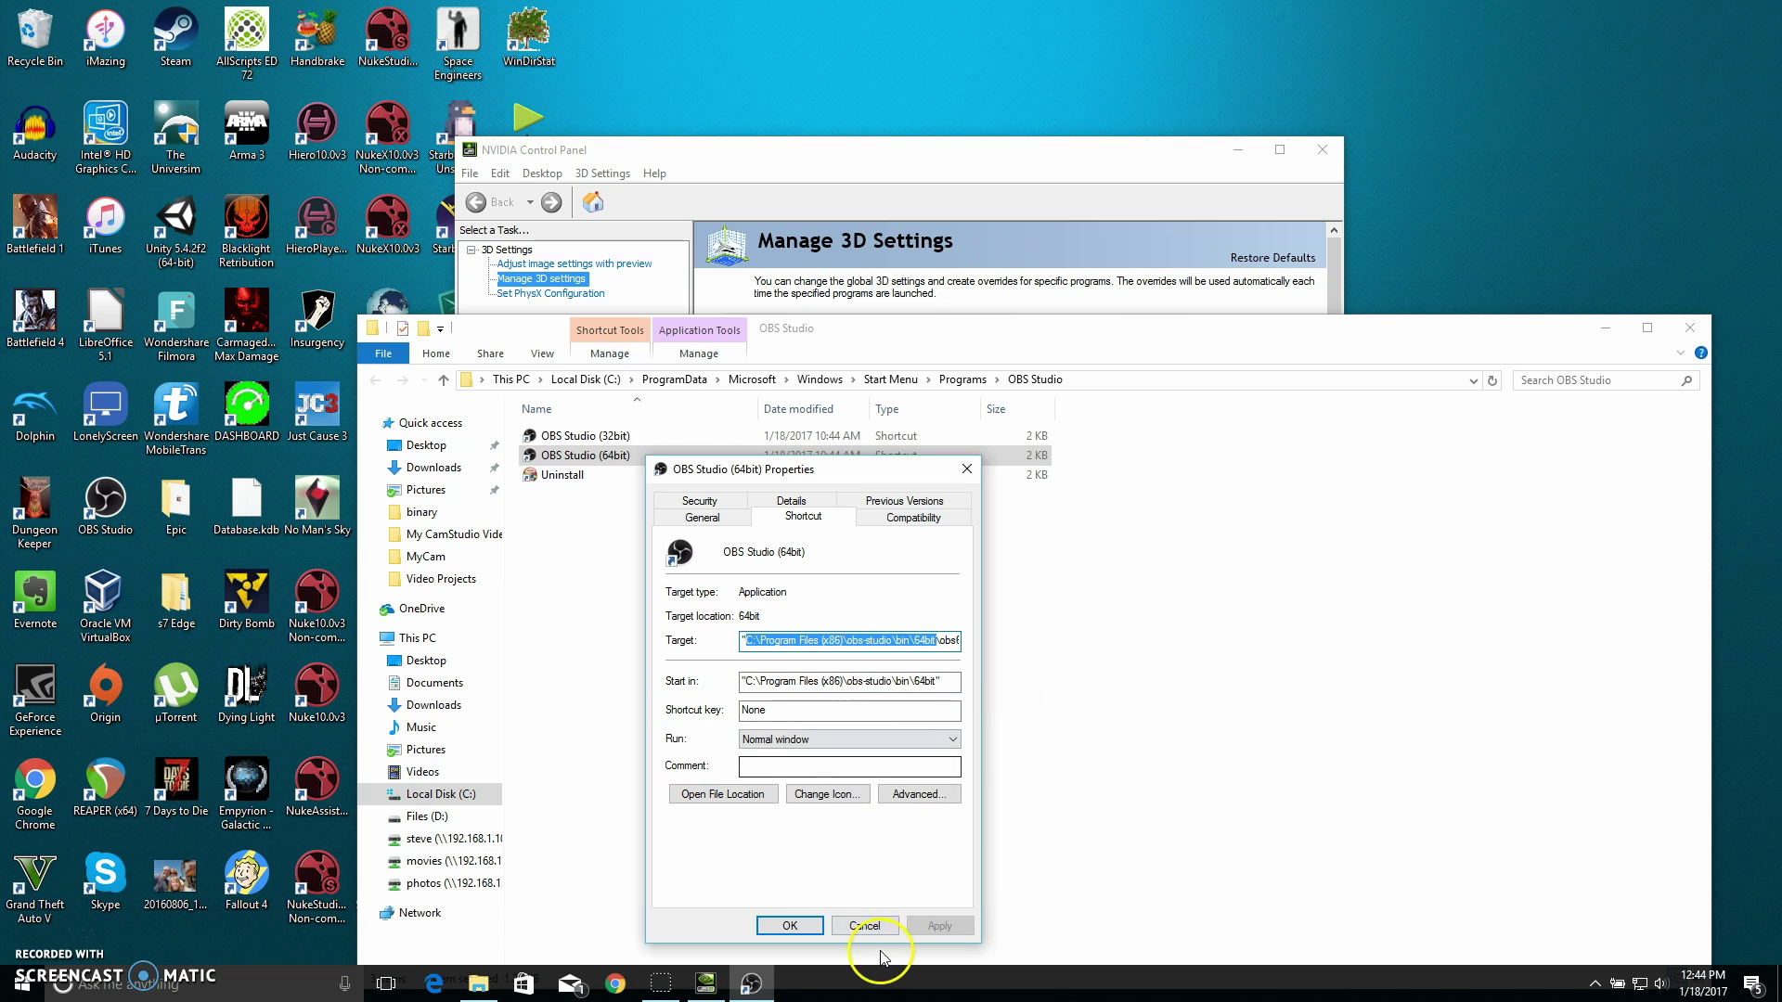
{"action": "left_click", "coordinate": [877, 925]}
- Add obs64.exe from C:\Program Files (x86)\obs-studio\bin\64bit to the NVIDIA Control Panel's program-specific 3D settings
{"action": "left_click", "coordinate": [1098, 176]}
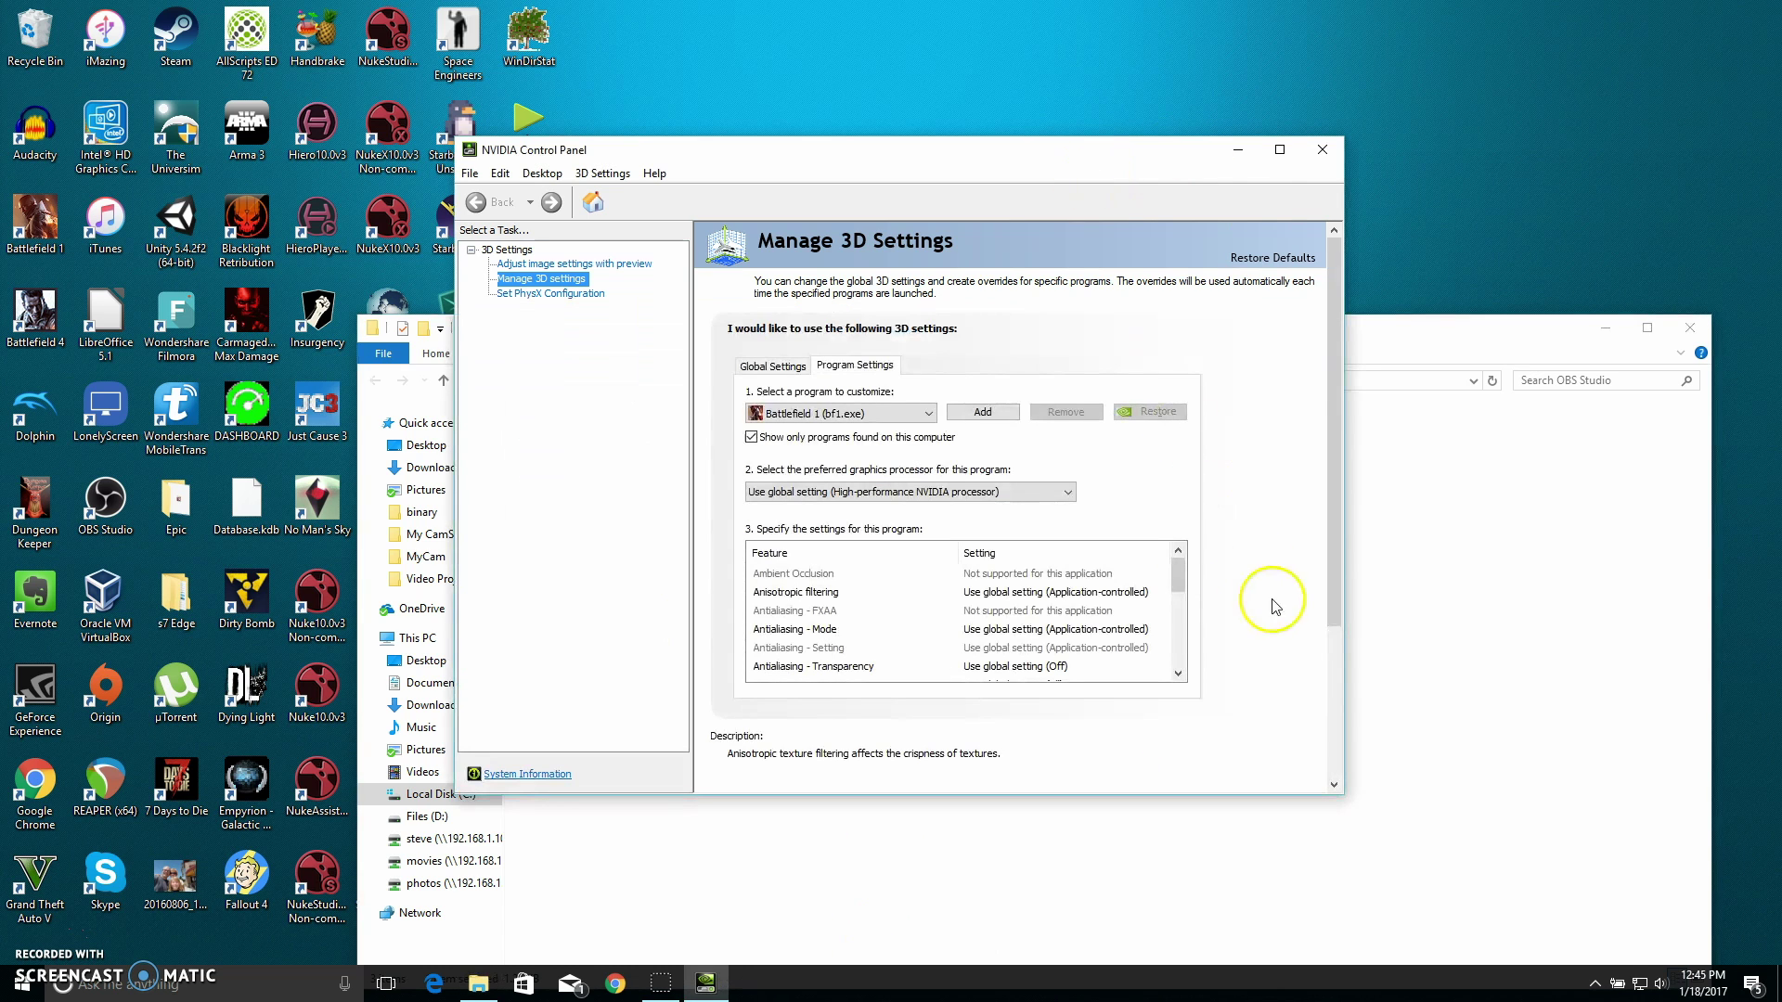
{"action": "left_click", "coordinate": [982, 410]}
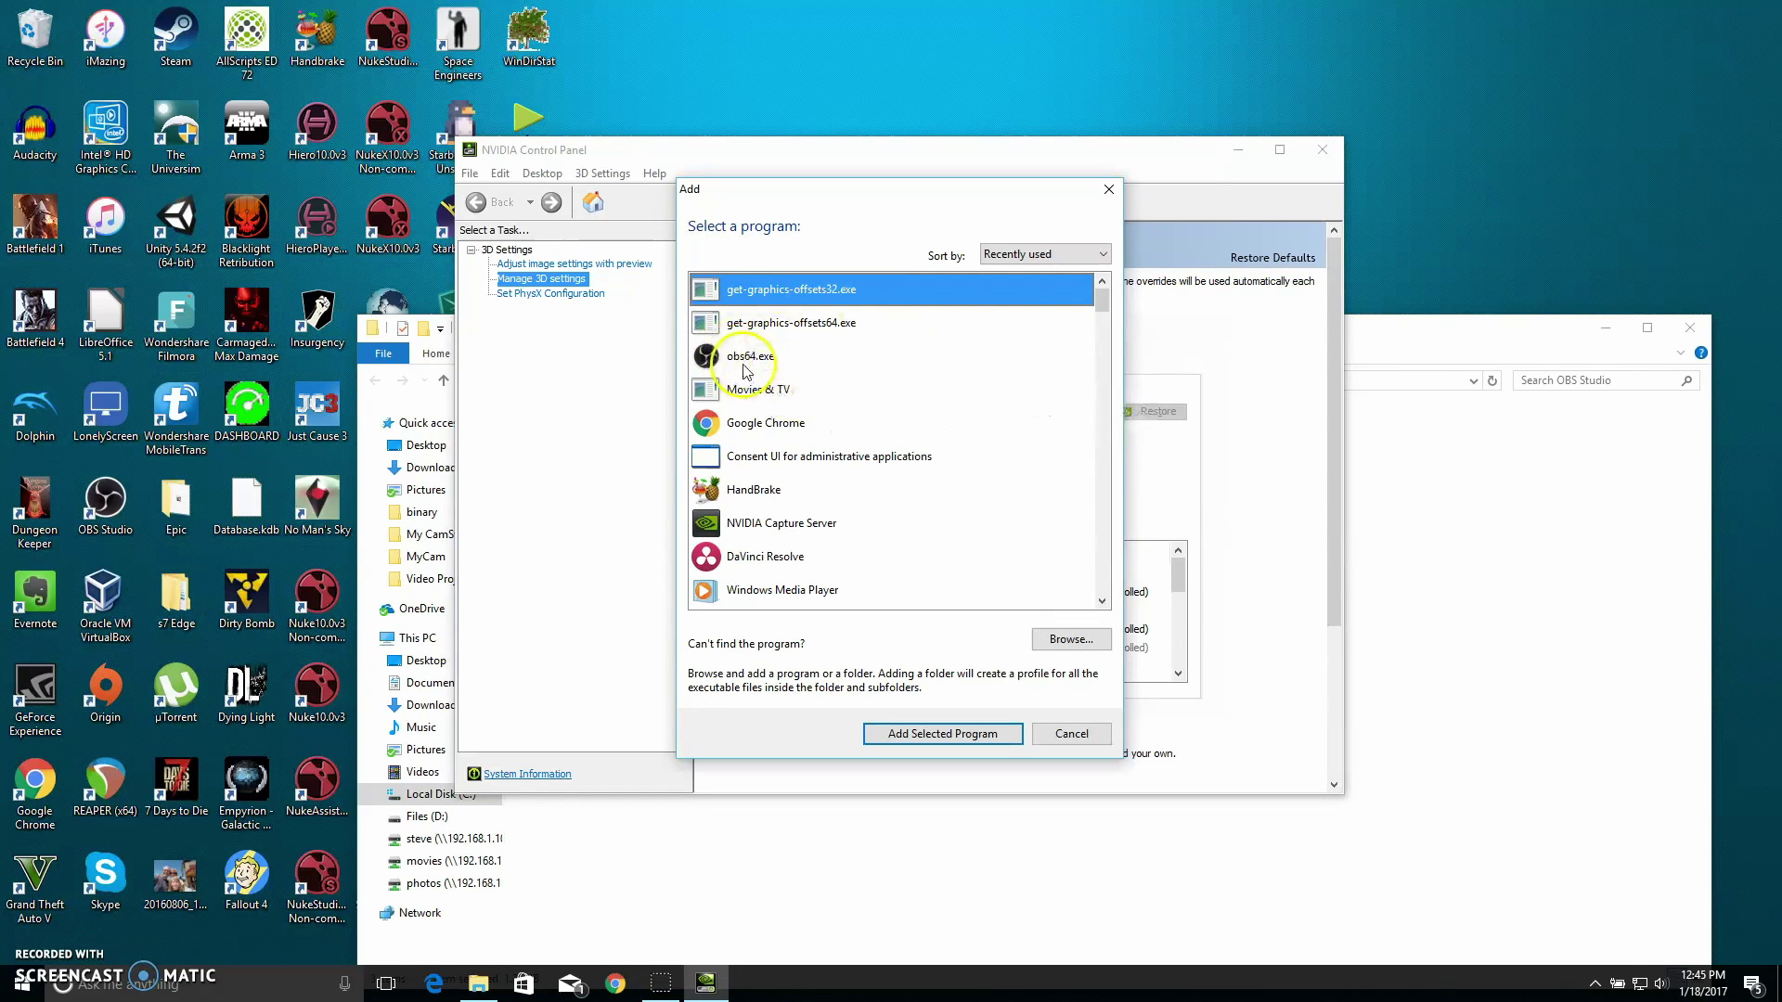
{"action": "left_click", "coordinate": [1071, 638]}
{"action": "left_click", "coordinate": [1160, 279]}
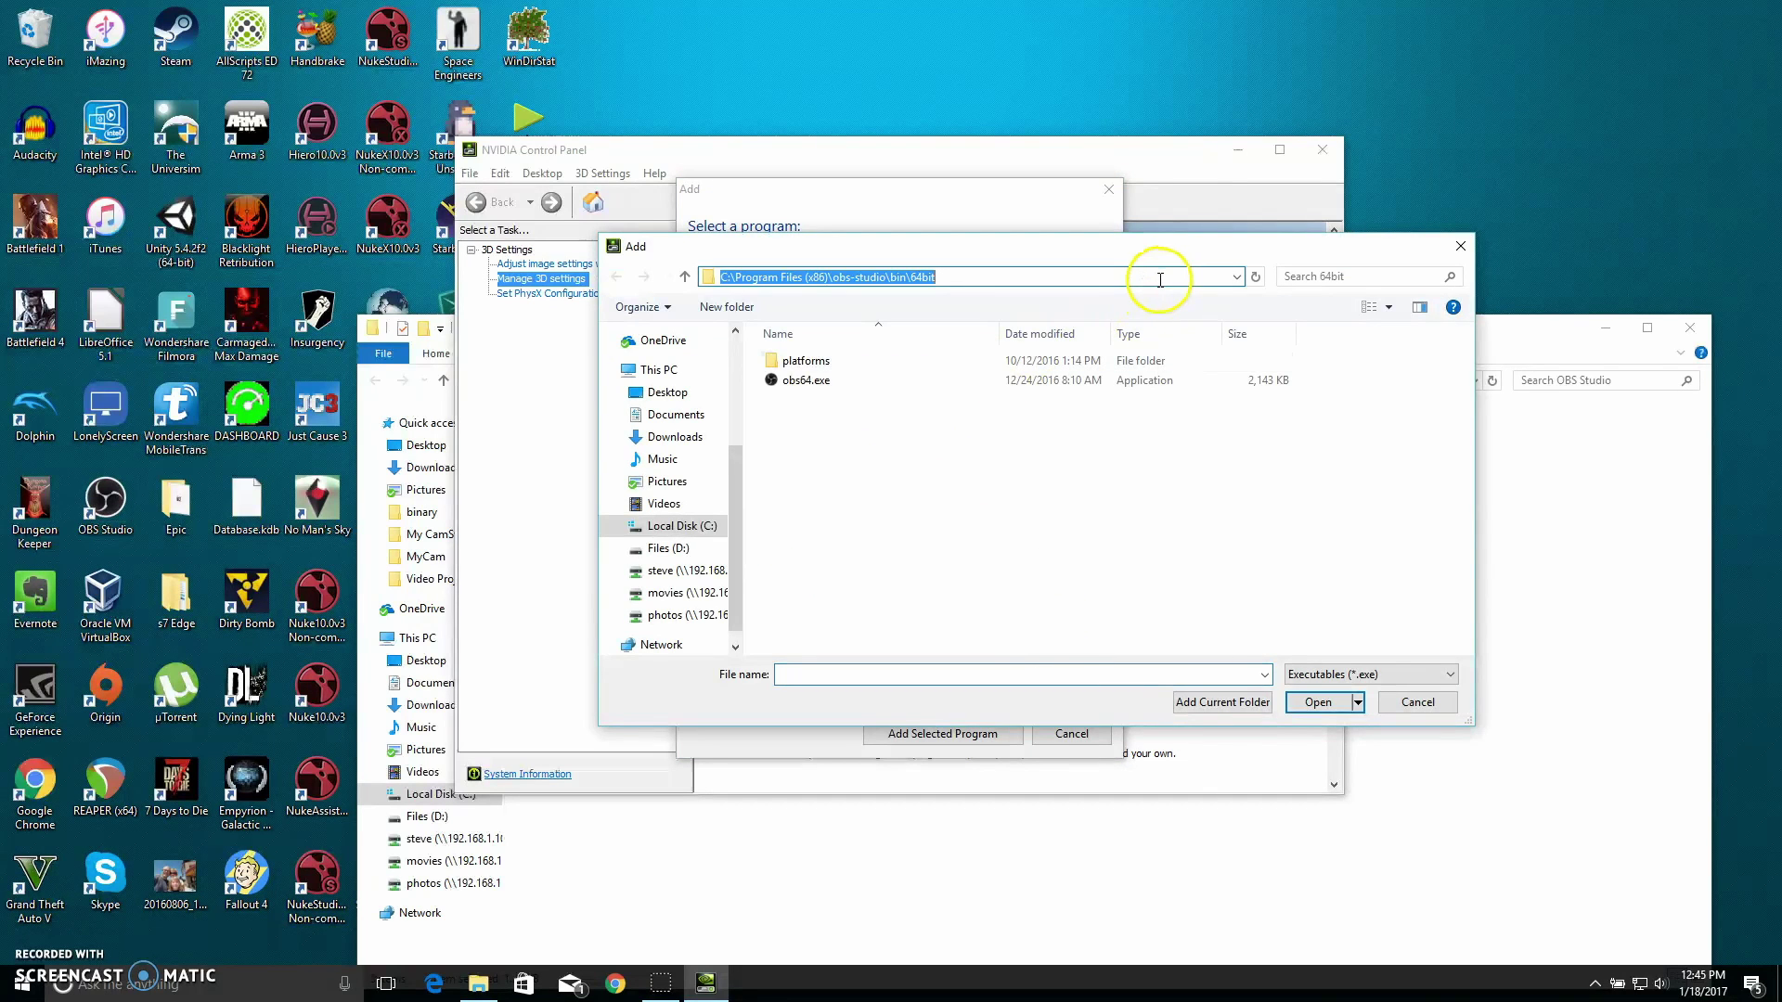
{"action": "left_click", "coordinate": [1160, 278]}
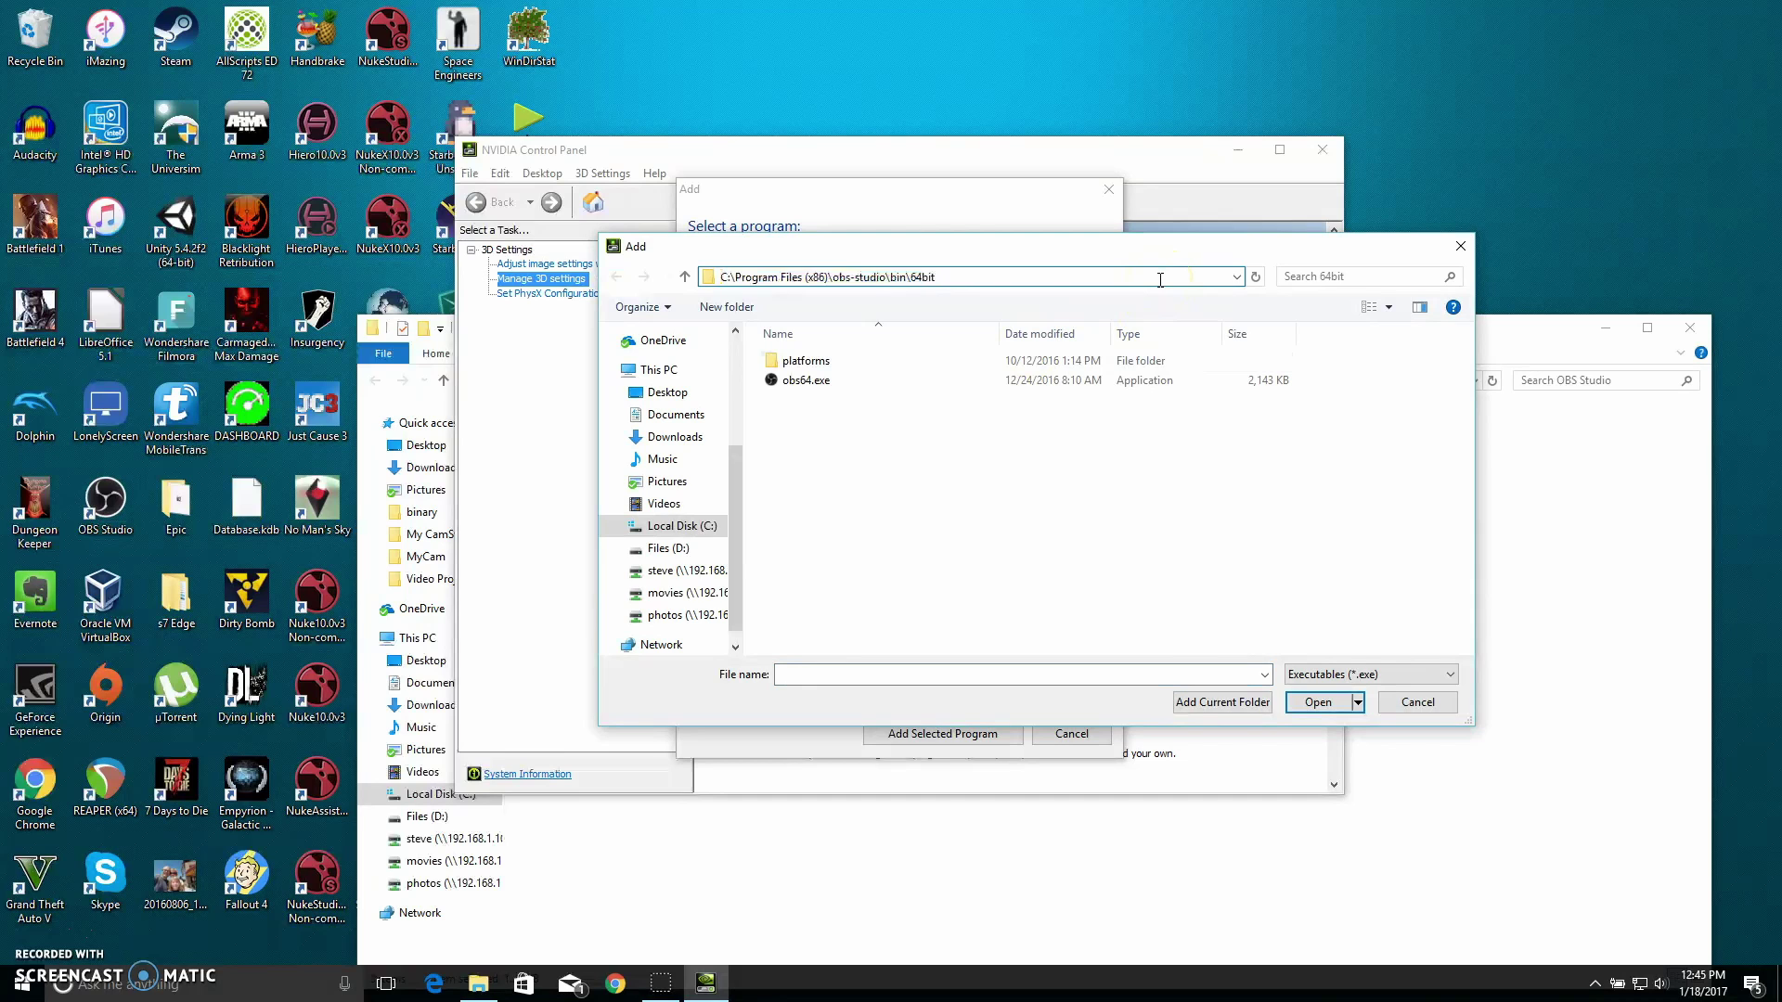
{"action": "left_click", "coordinate": [1311, 704]}
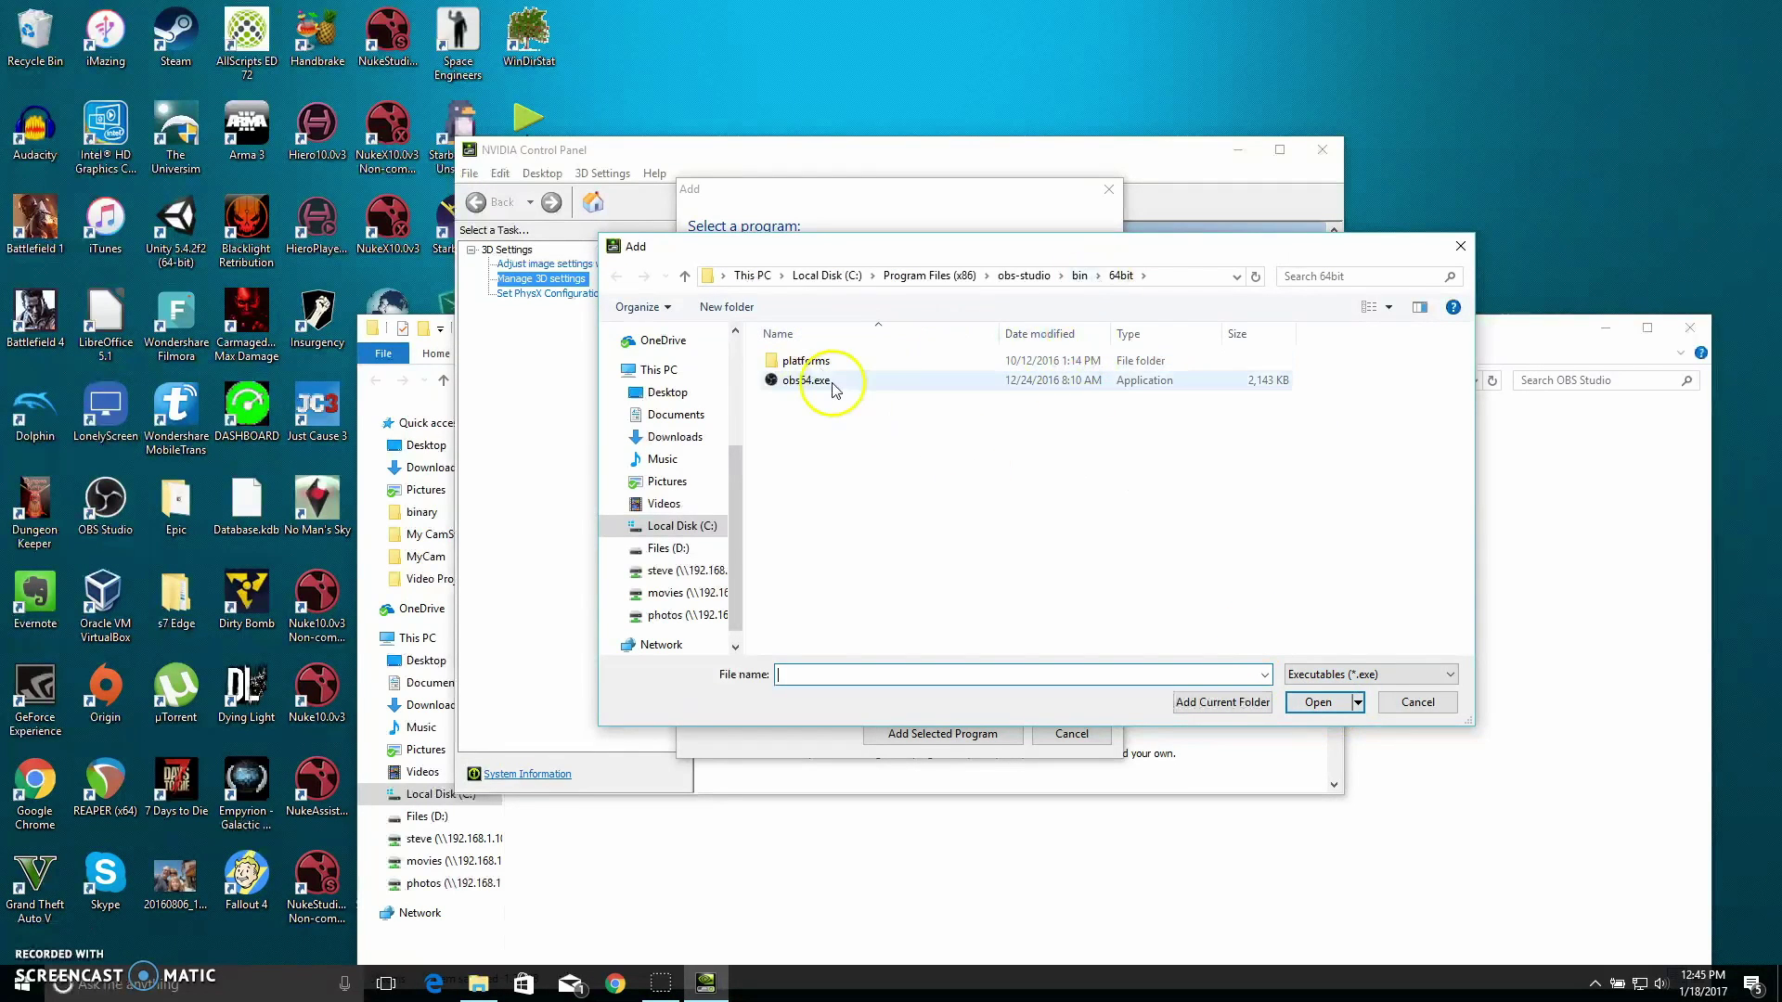
{"action": "left_click", "coordinate": [787, 388]}
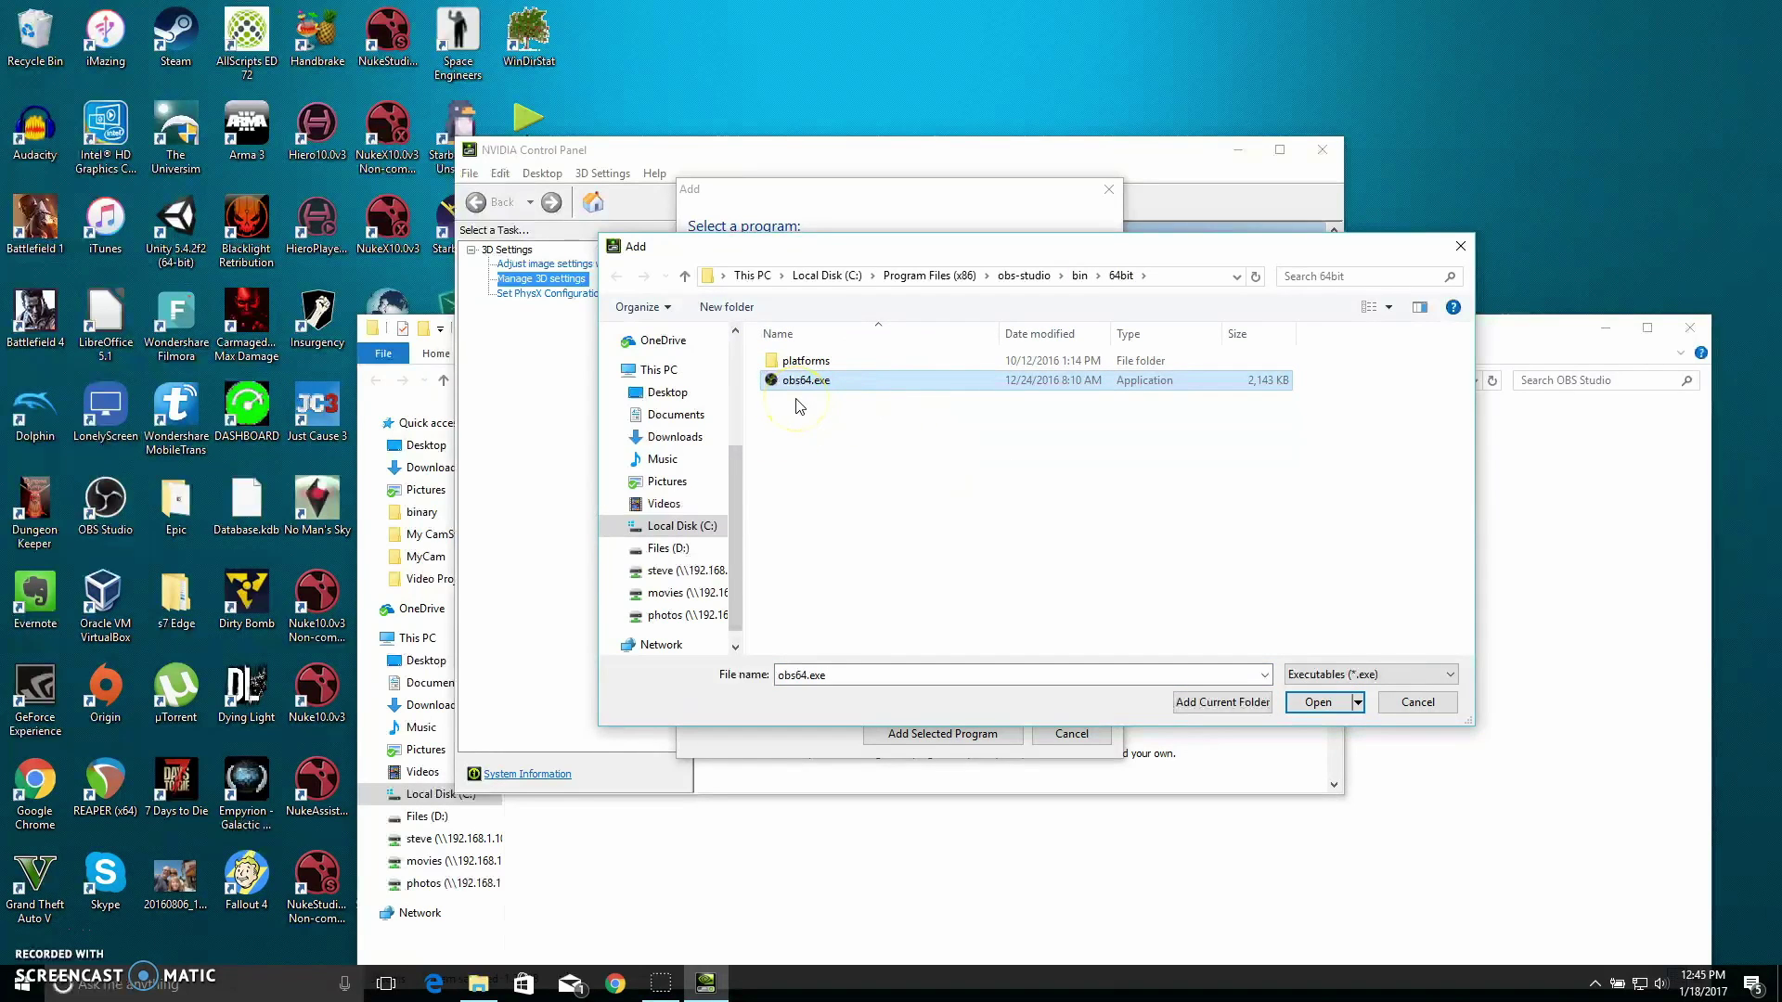
{"action": "left_click", "coordinate": [1321, 707]}
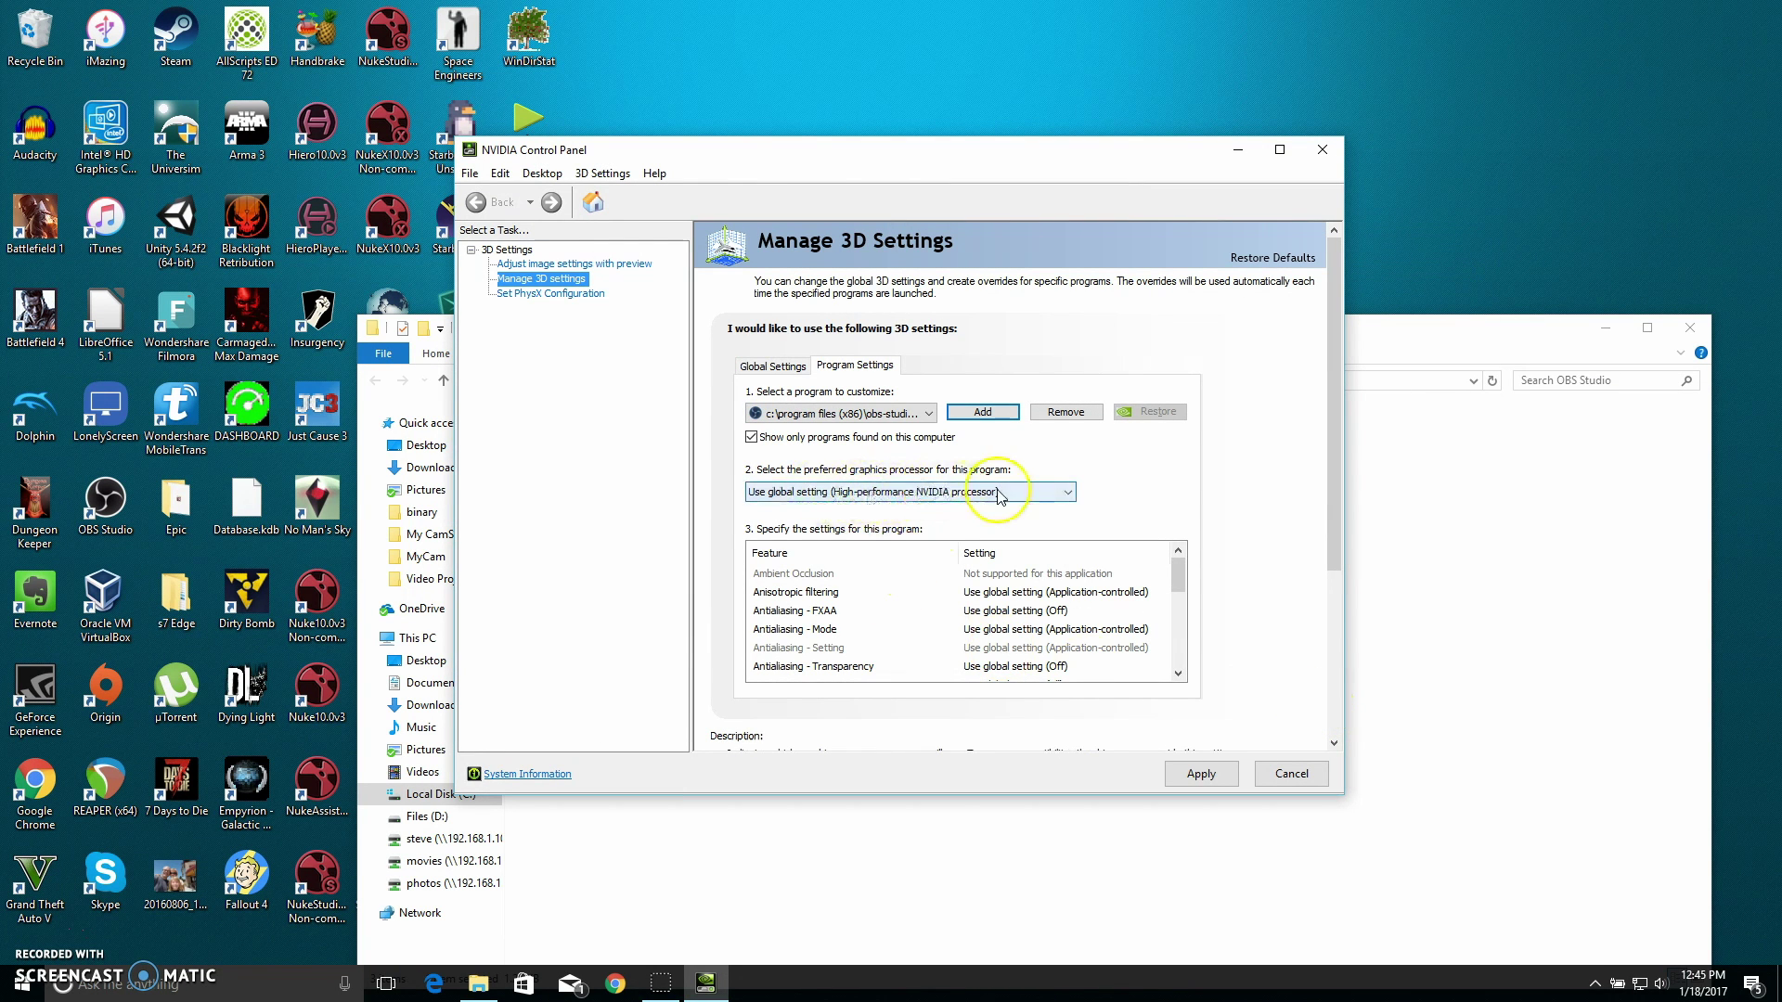
- Set the preferred graphics processor for the OBS program to Integrated graphics, apply it, and close both open windows
{"action": "left_click", "coordinate": [954, 493]}
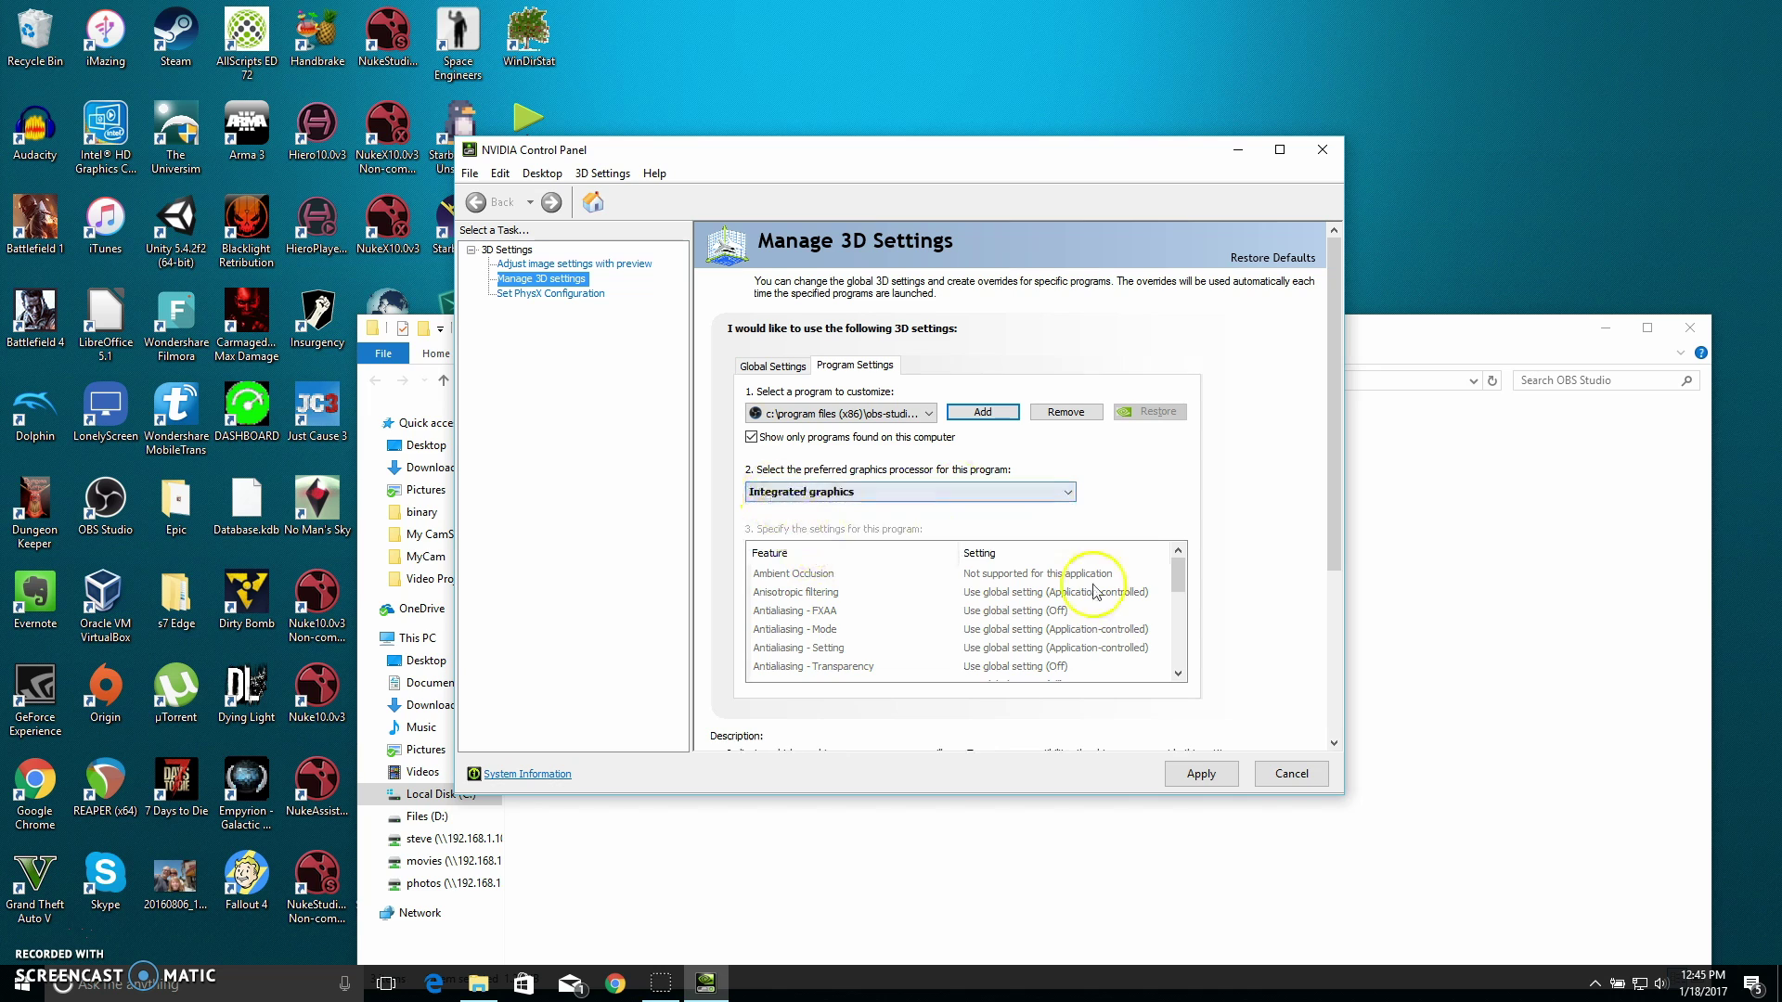
{"action": "left_click", "coordinate": [1201, 773]}
{"action": "left_click", "coordinate": [1200, 773]}
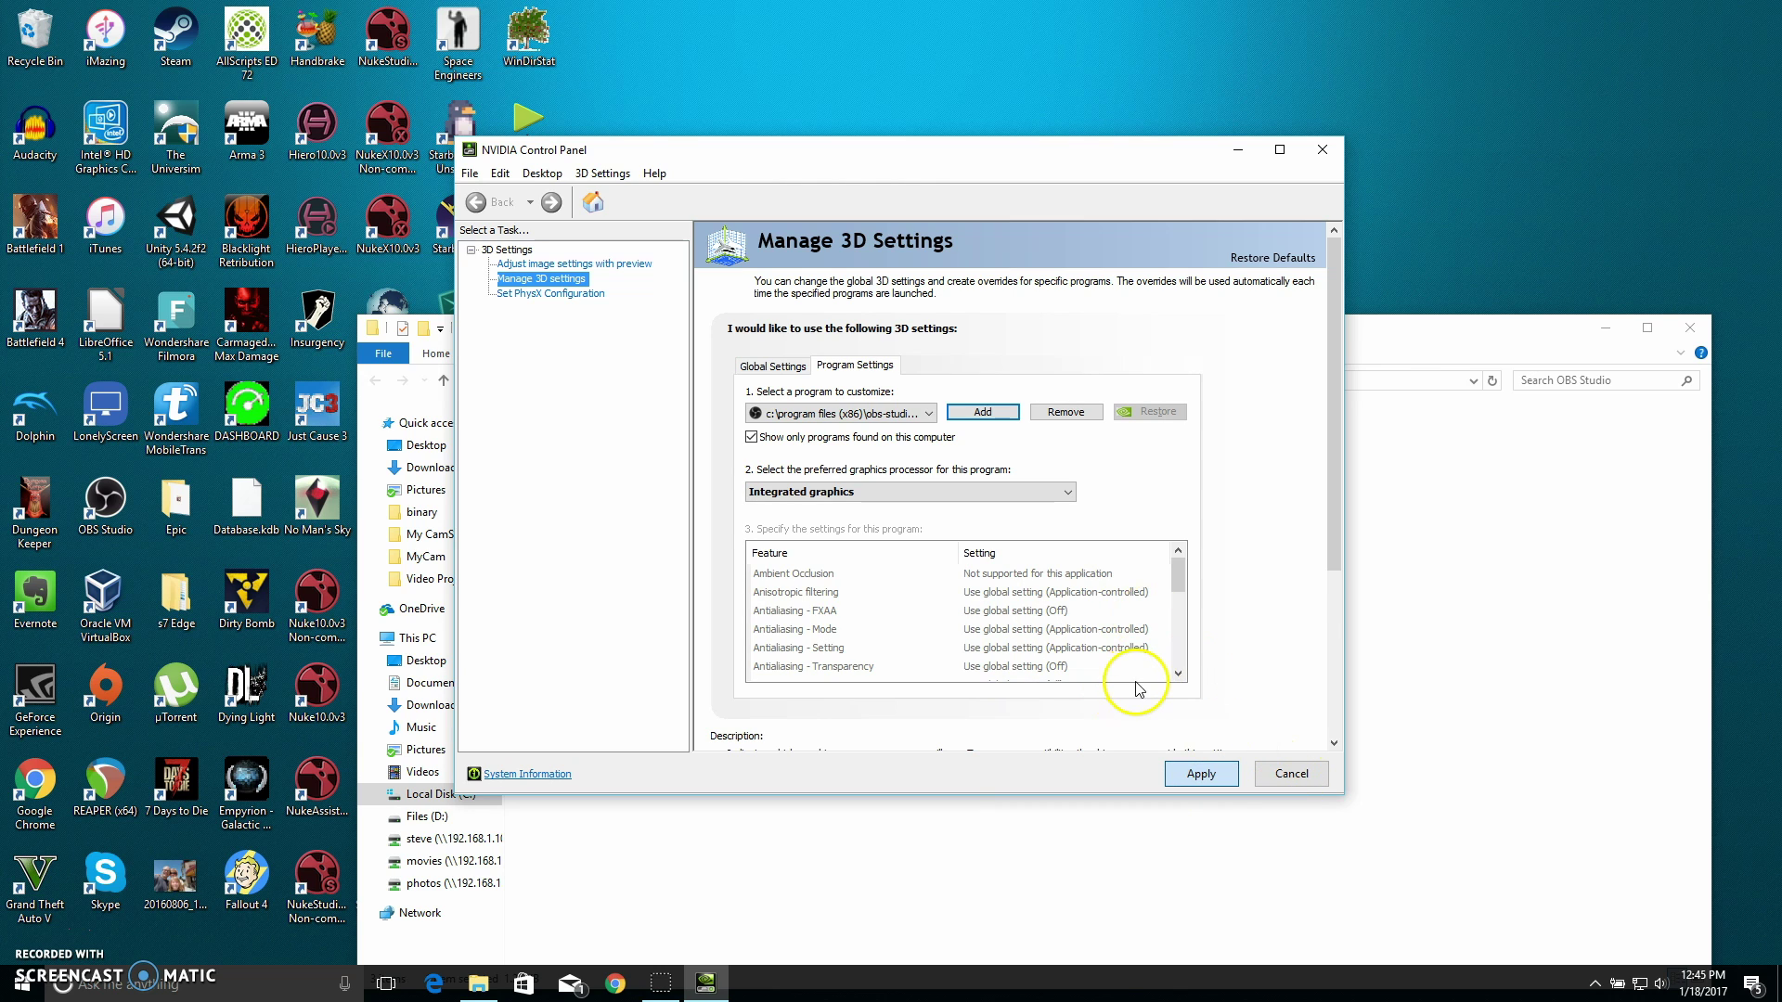
{"action": "left_click", "coordinate": [1322, 149]}
{"action": "left_click", "coordinate": [1689, 330]}
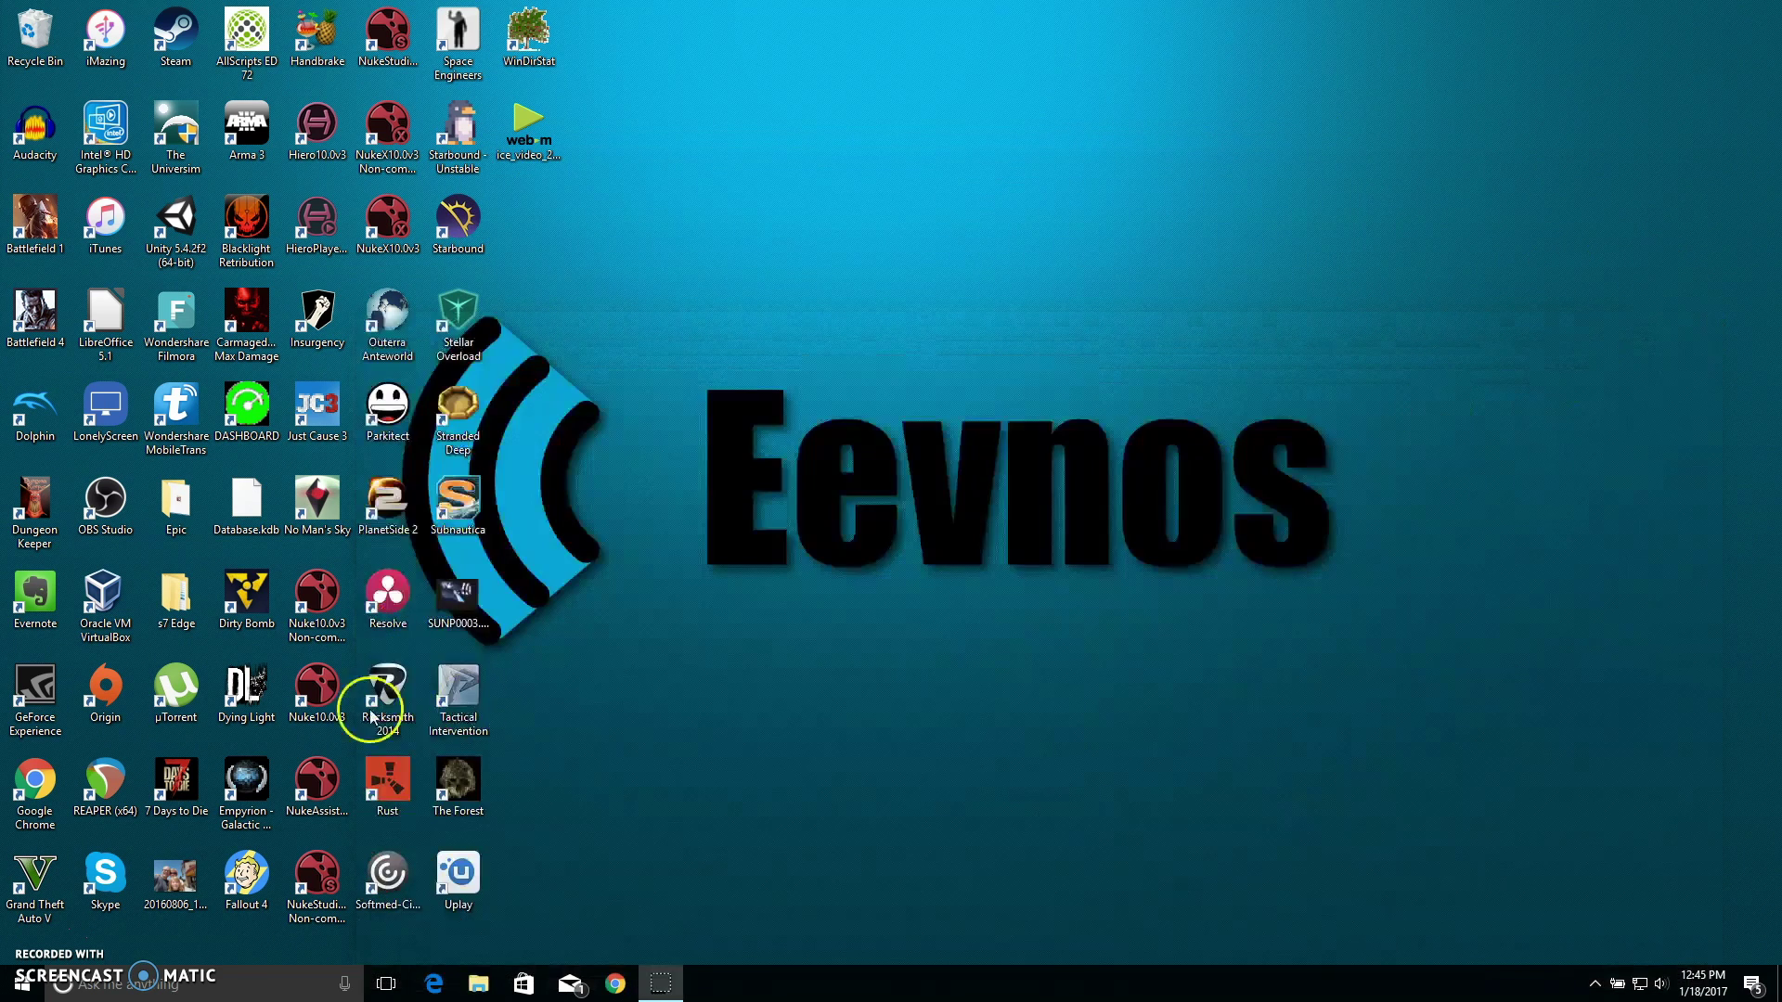
- Search Windows for "obs" and launch OBS Studio (64bit)
{"action": "left_click", "coordinate": [22, 986]}
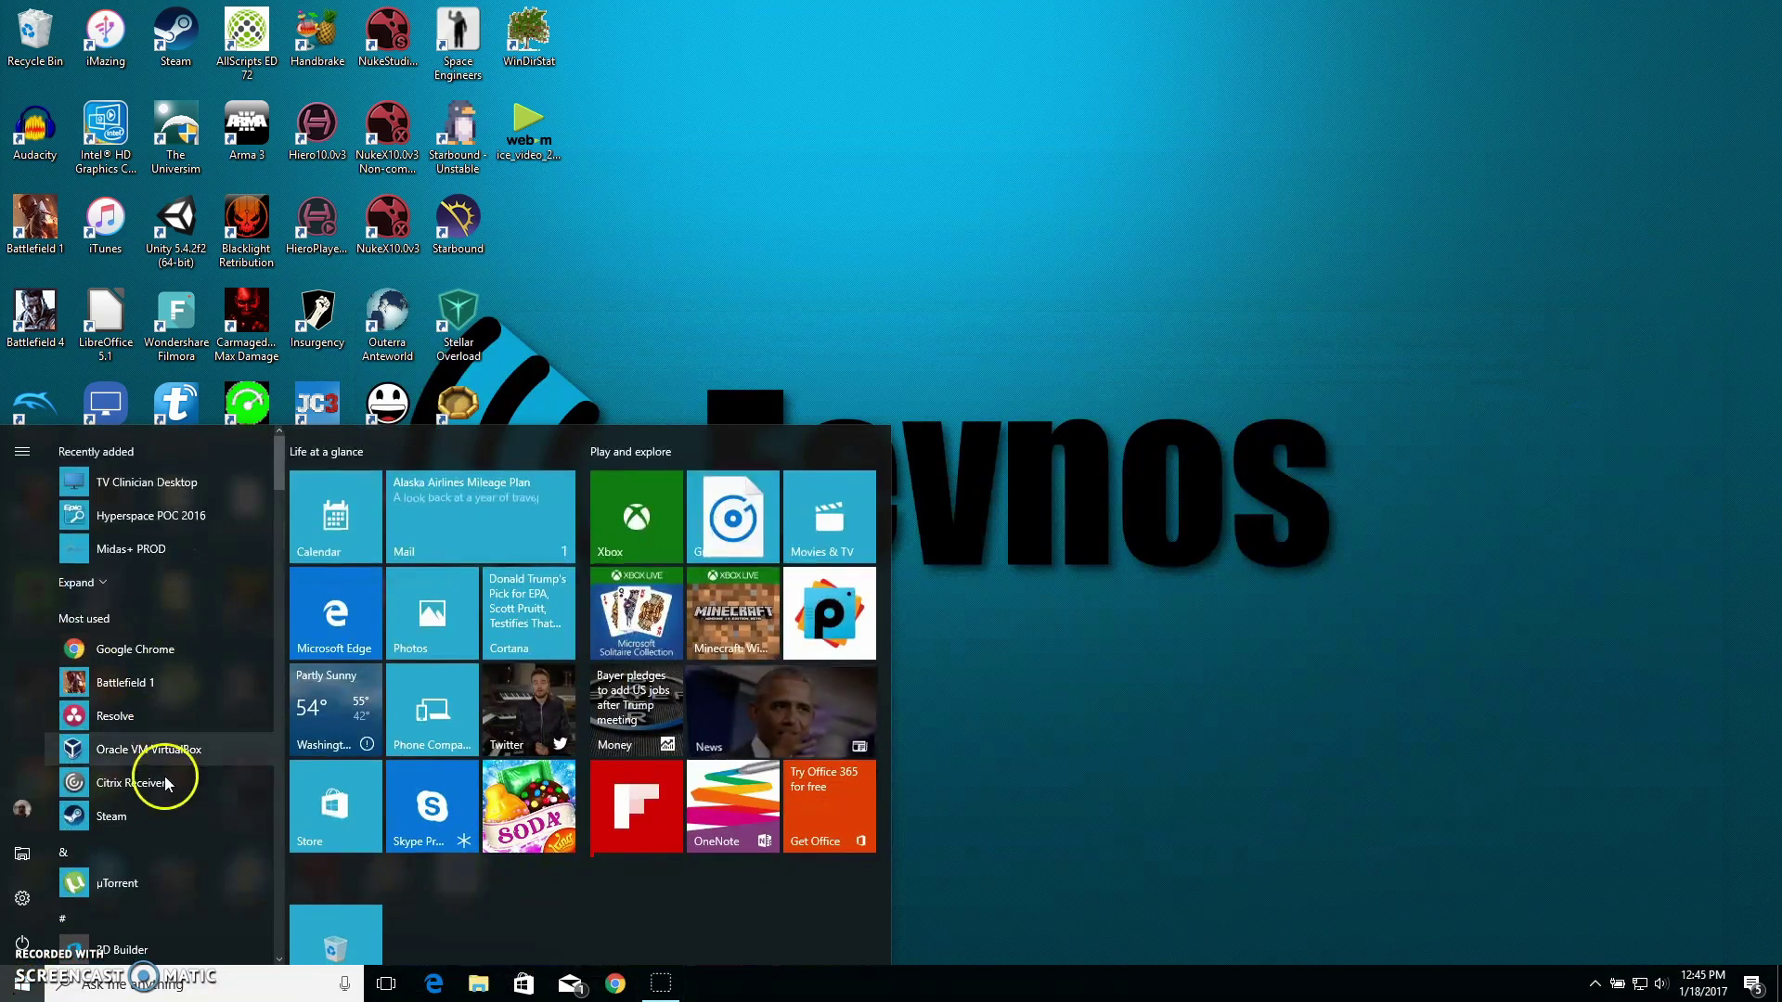
{"action": "left_click", "coordinate": [145, 980]}
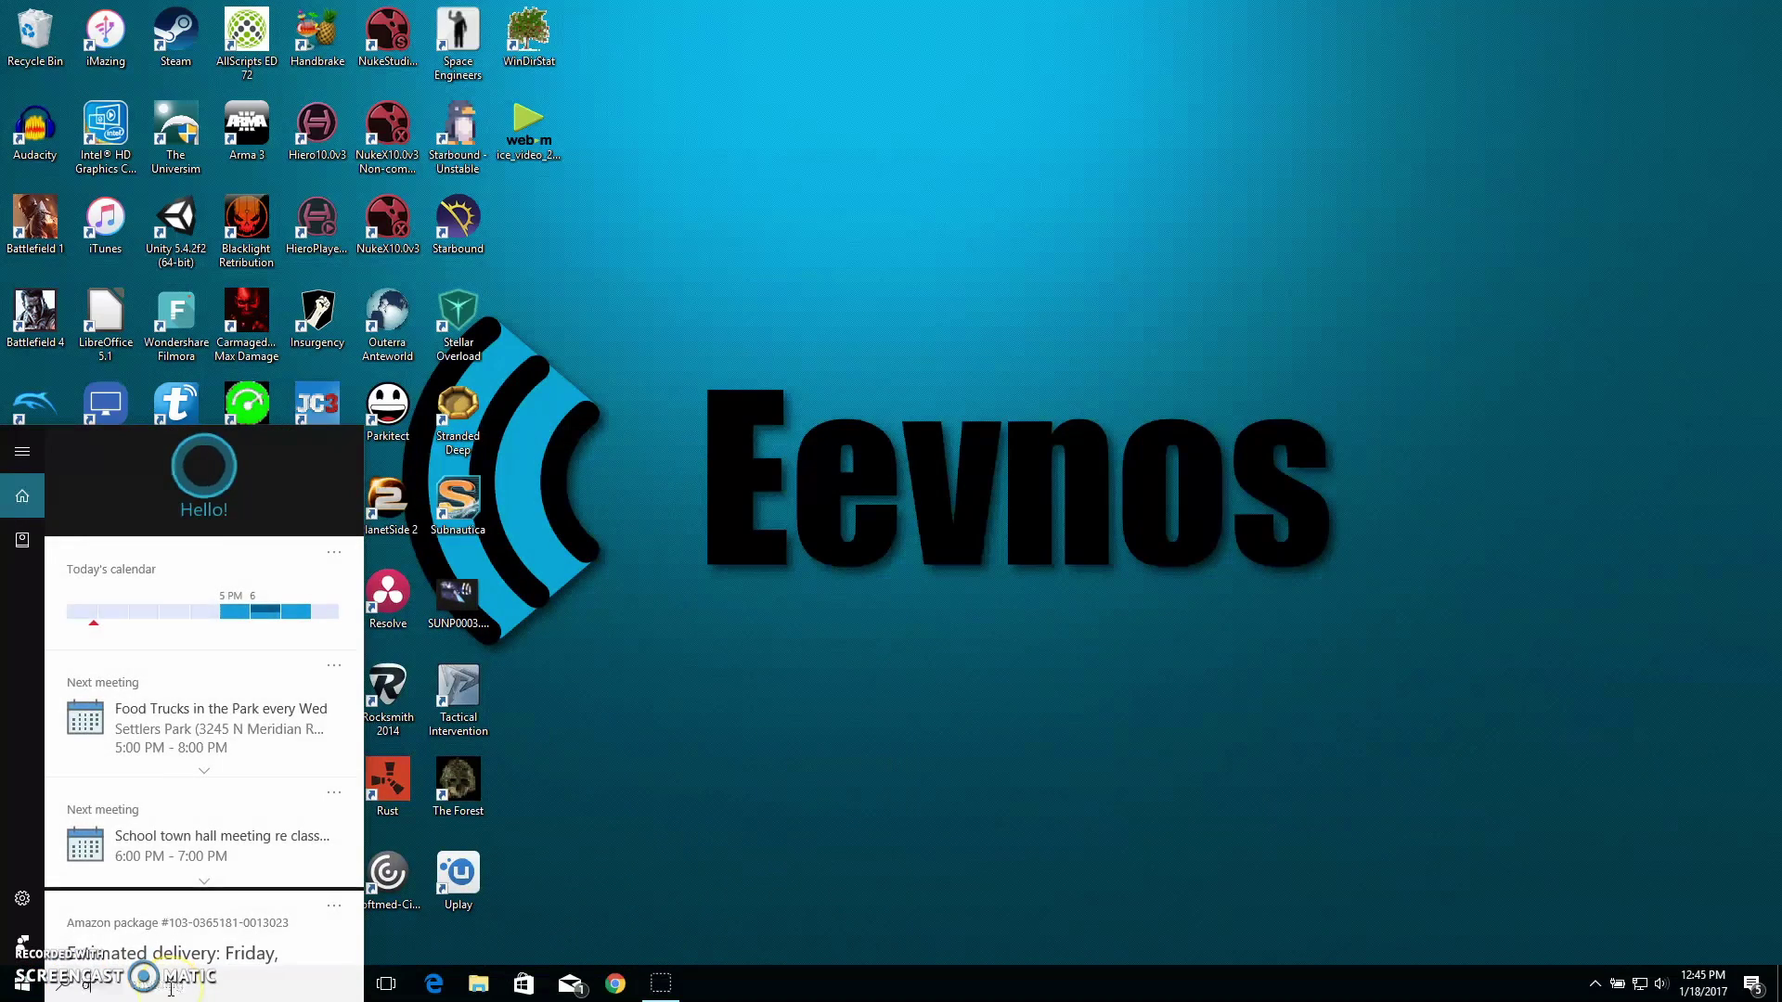
{"action": "type", "text": "obs"}
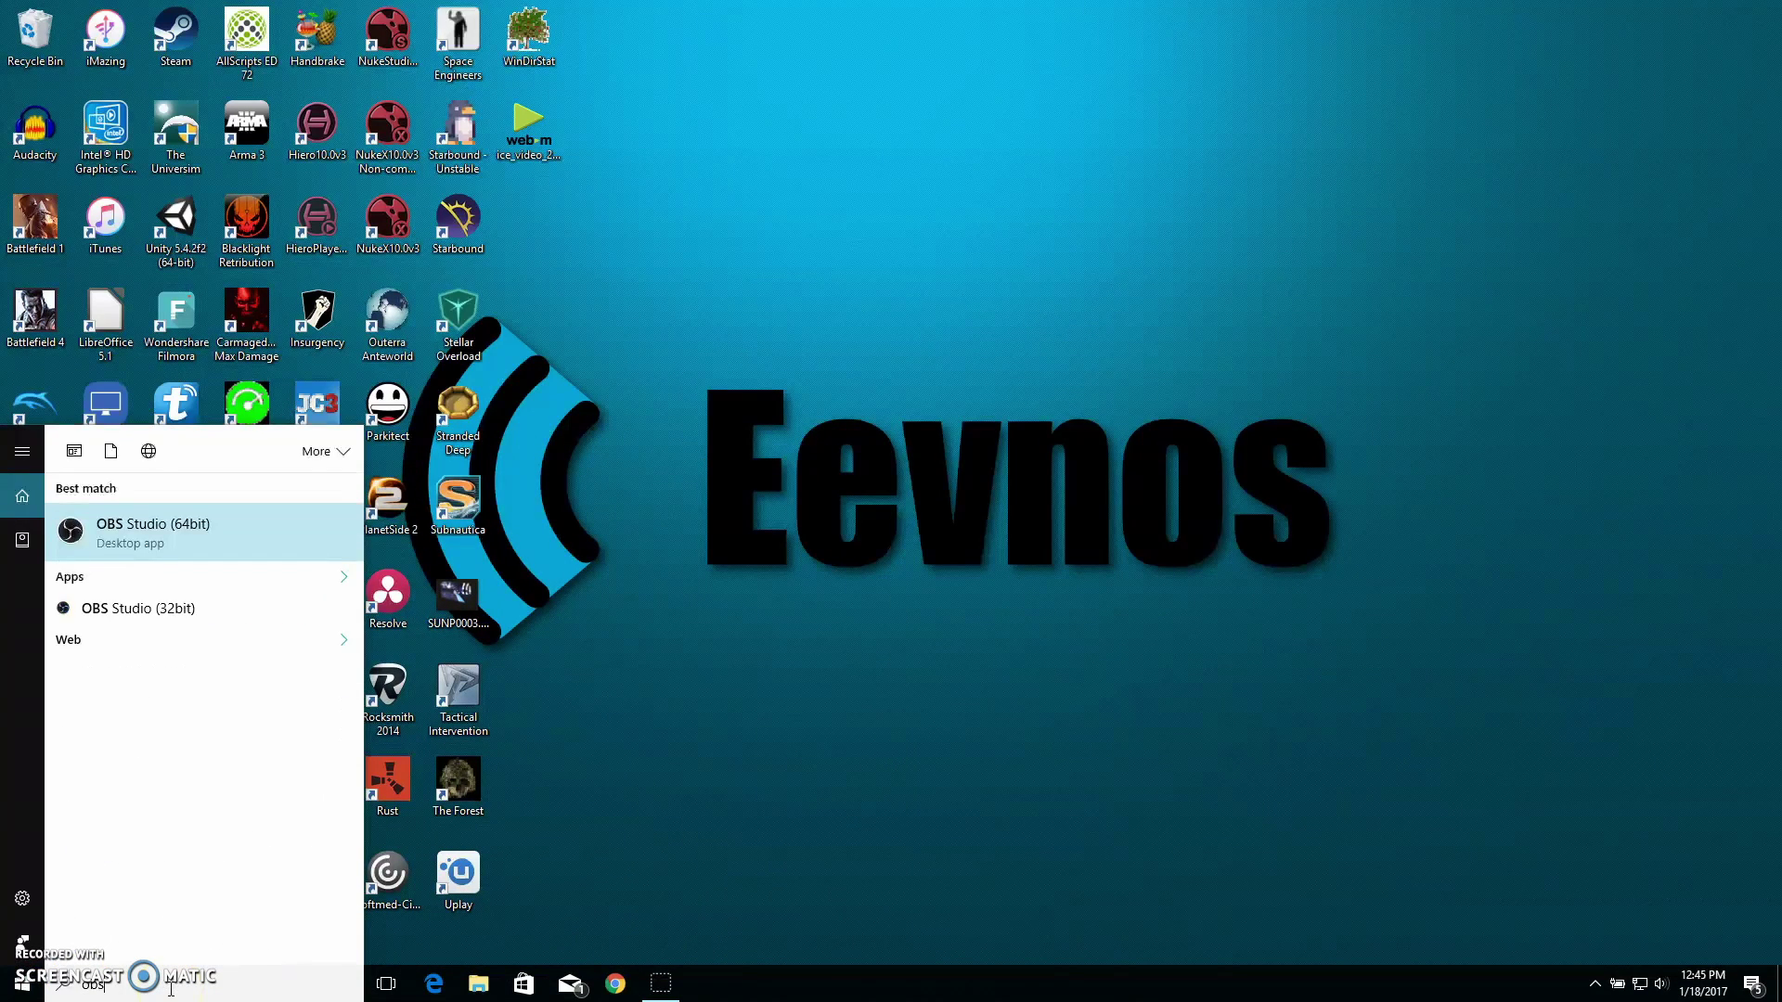
{"action": "left_click", "coordinate": [167, 534]}
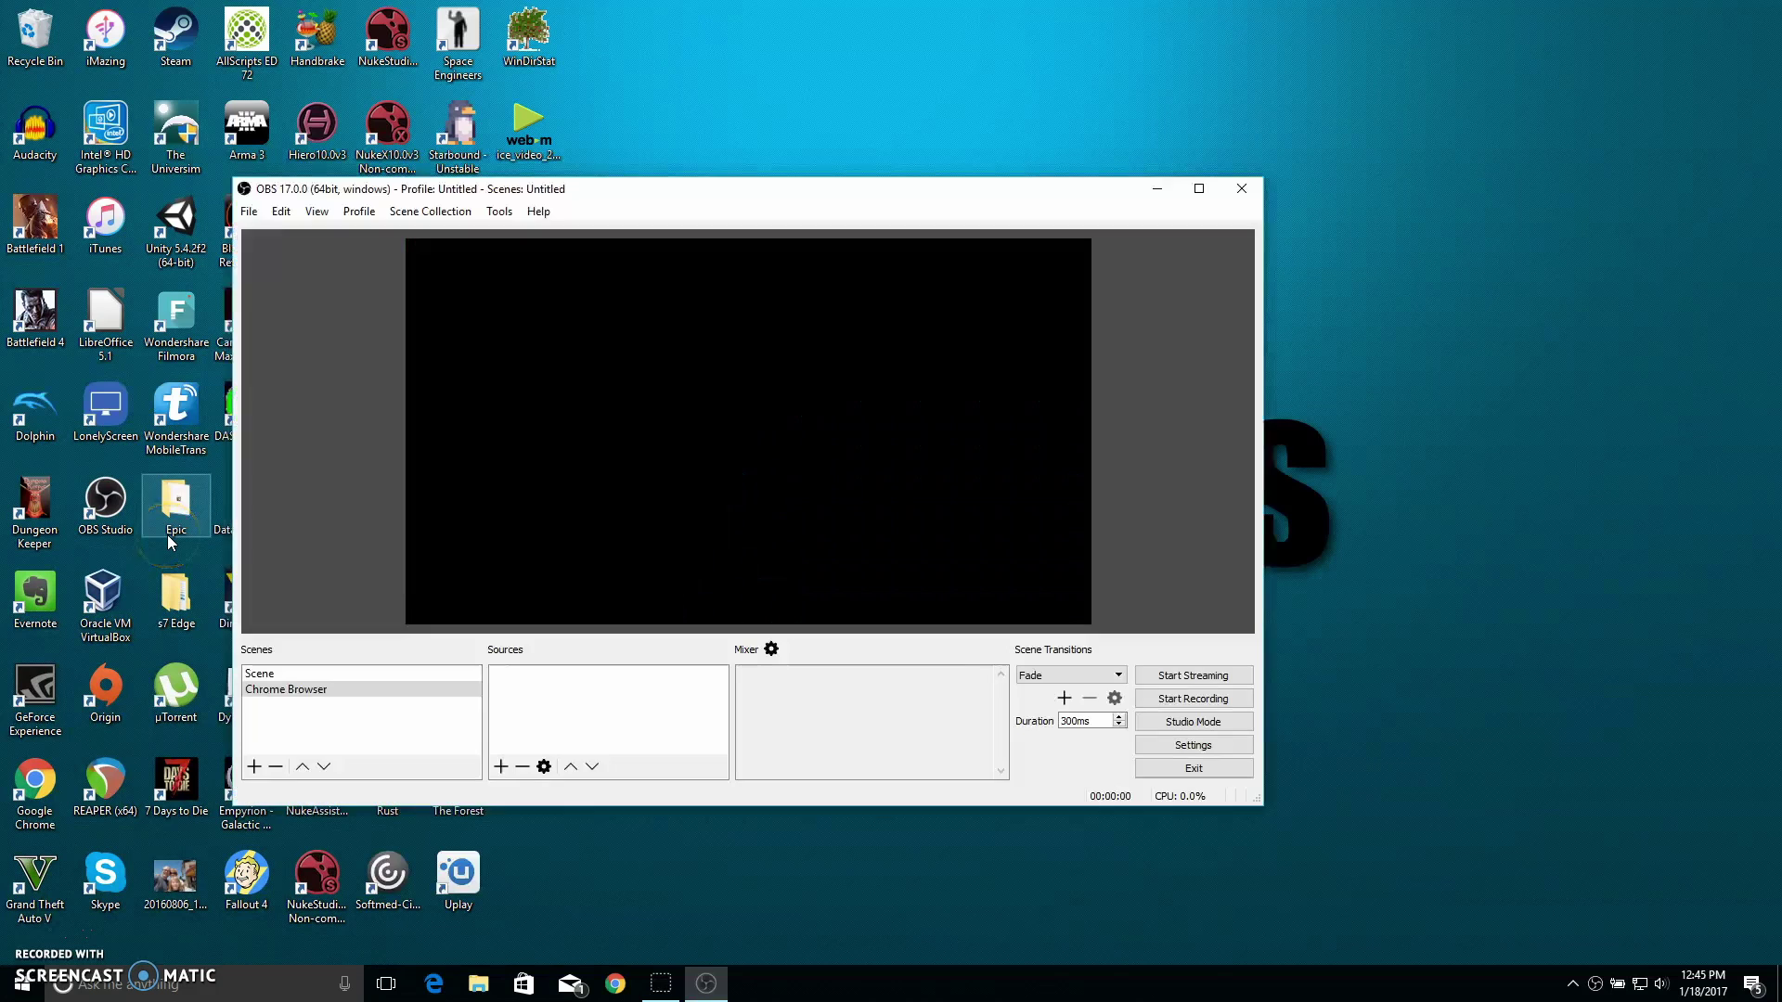
- Add a new Display Capture source for Display 0: 1920x1080 to the Chrome Browser scene and check its preview
{"action": "left_click", "coordinate": [508, 775]}
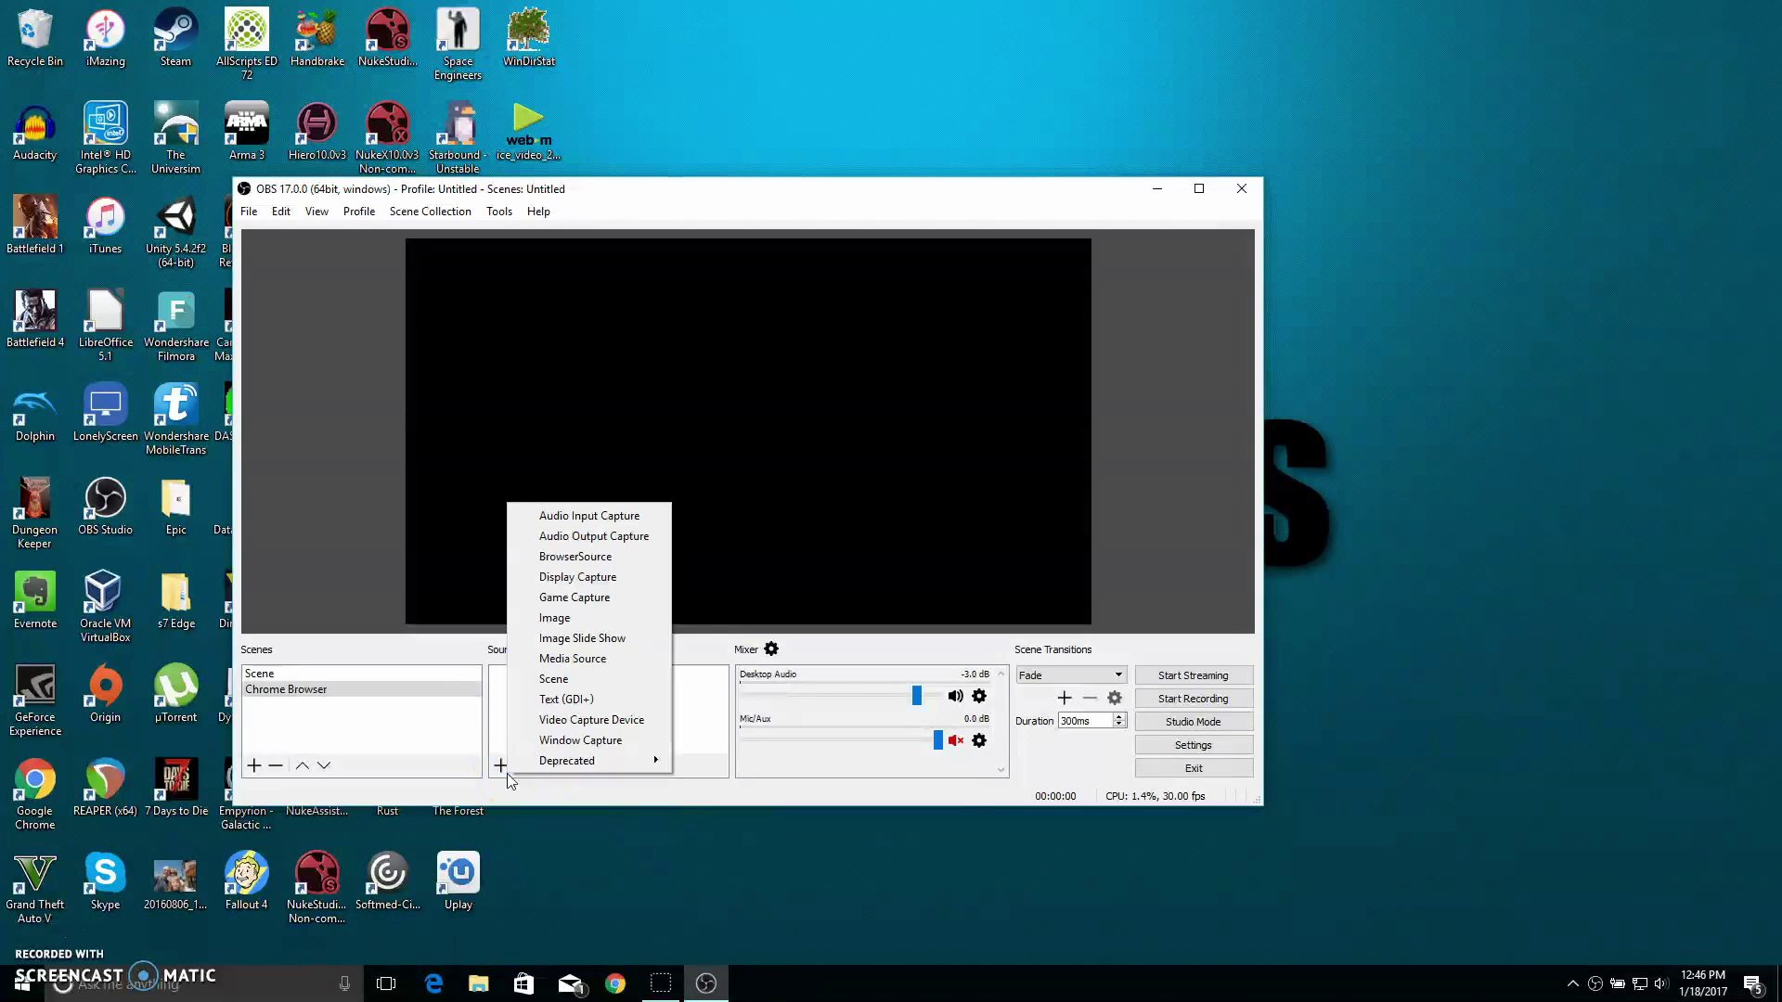
{"action": "left_click", "coordinate": [569, 597]}
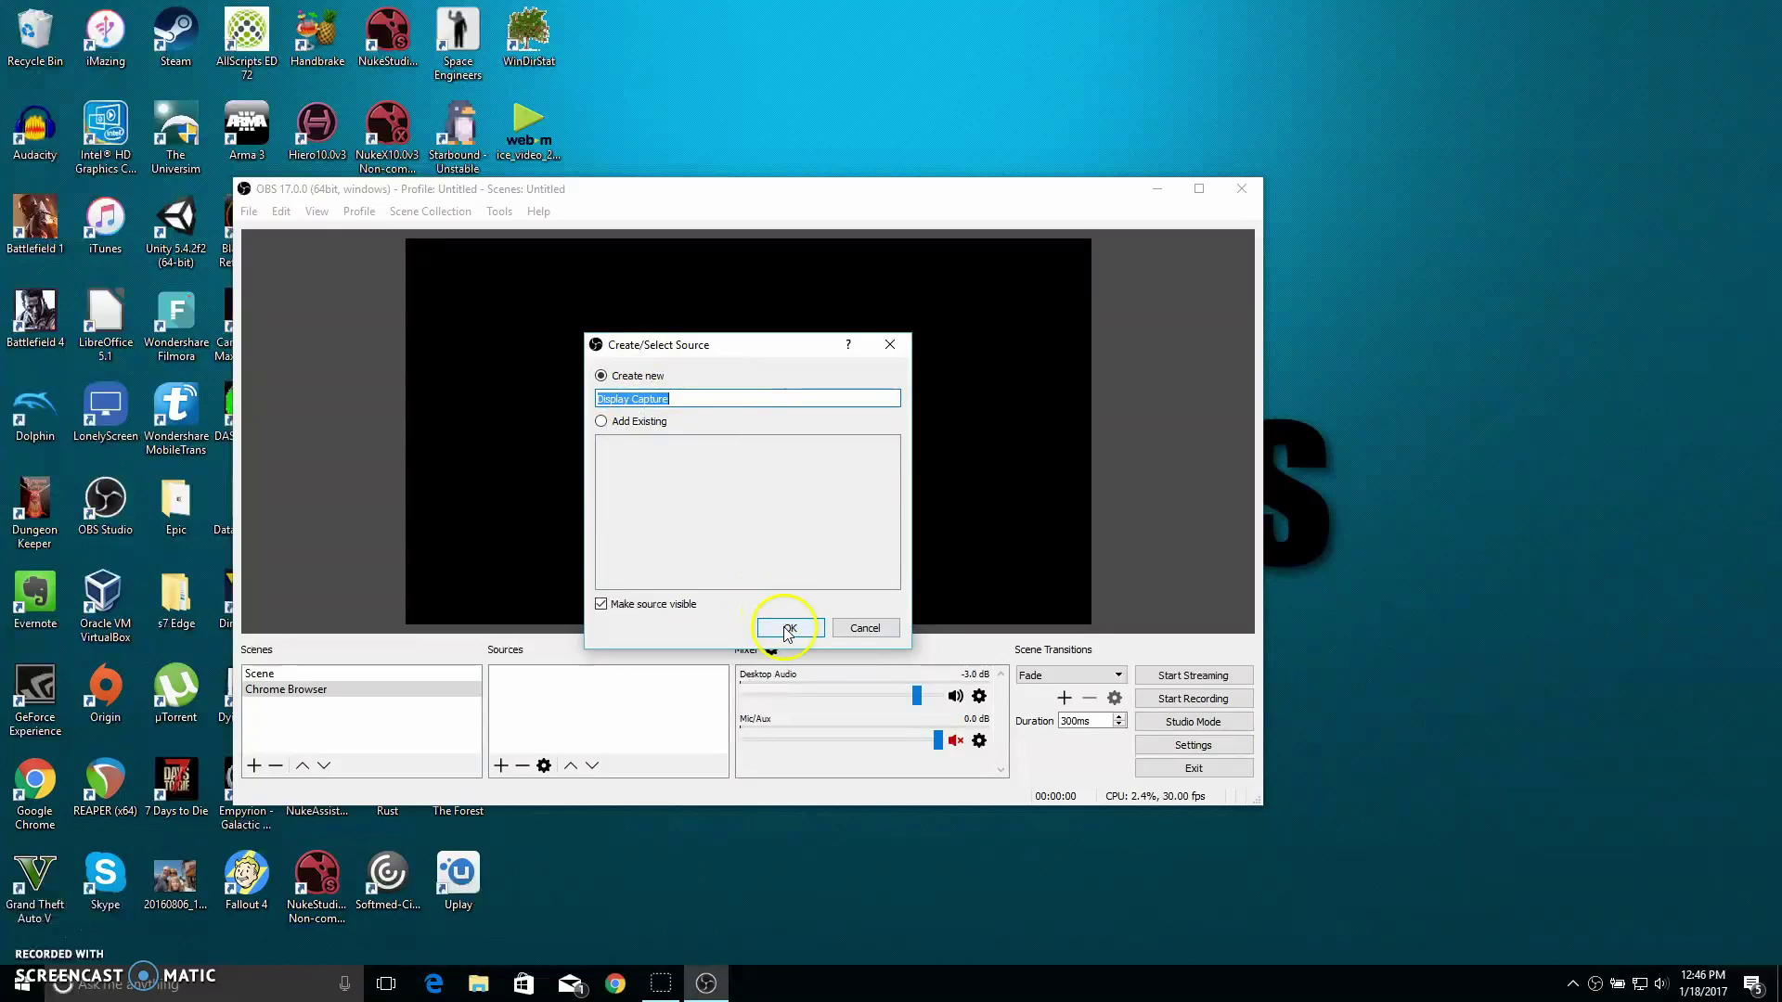
{"action": "left_click", "coordinate": [786, 628]}
{"action": "left_click_drag", "start_coordinate": [795, 227], "coordinate": [922, 283]}
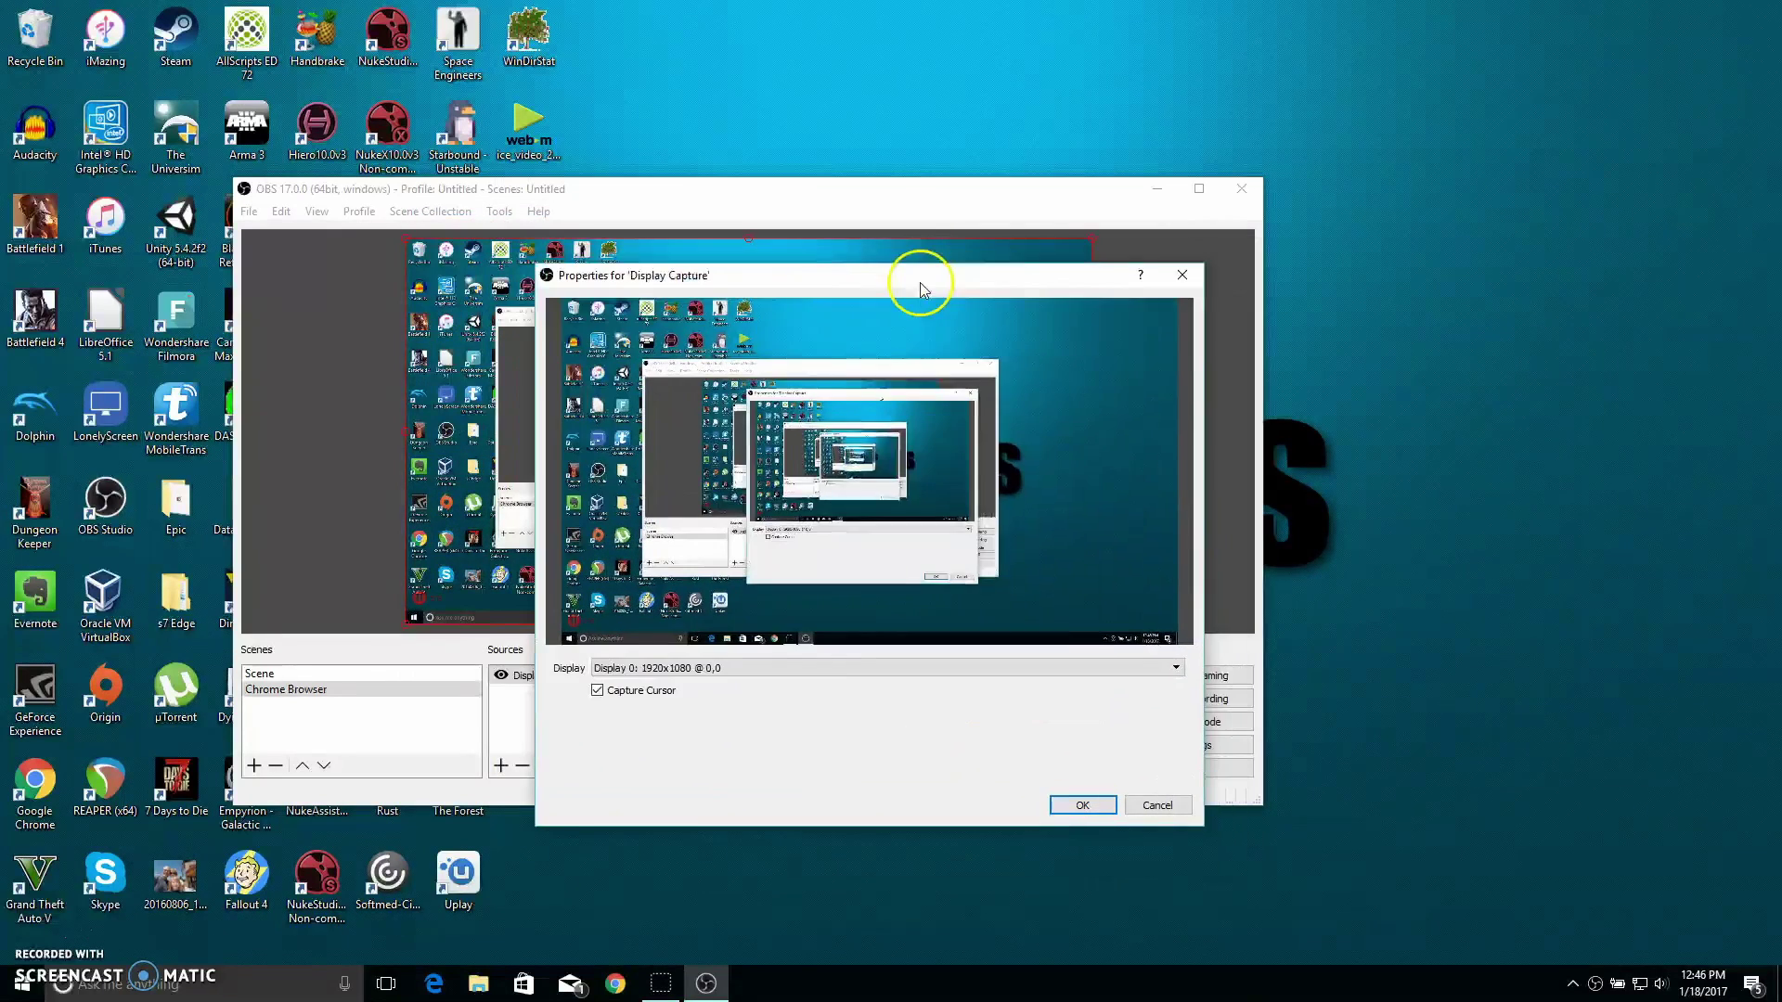
{"action": "left_click", "coordinate": [1082, 804]}
{"action": "left_click_drag", "start_coordinate": [756, 183], "coordinate": [898, 150]}
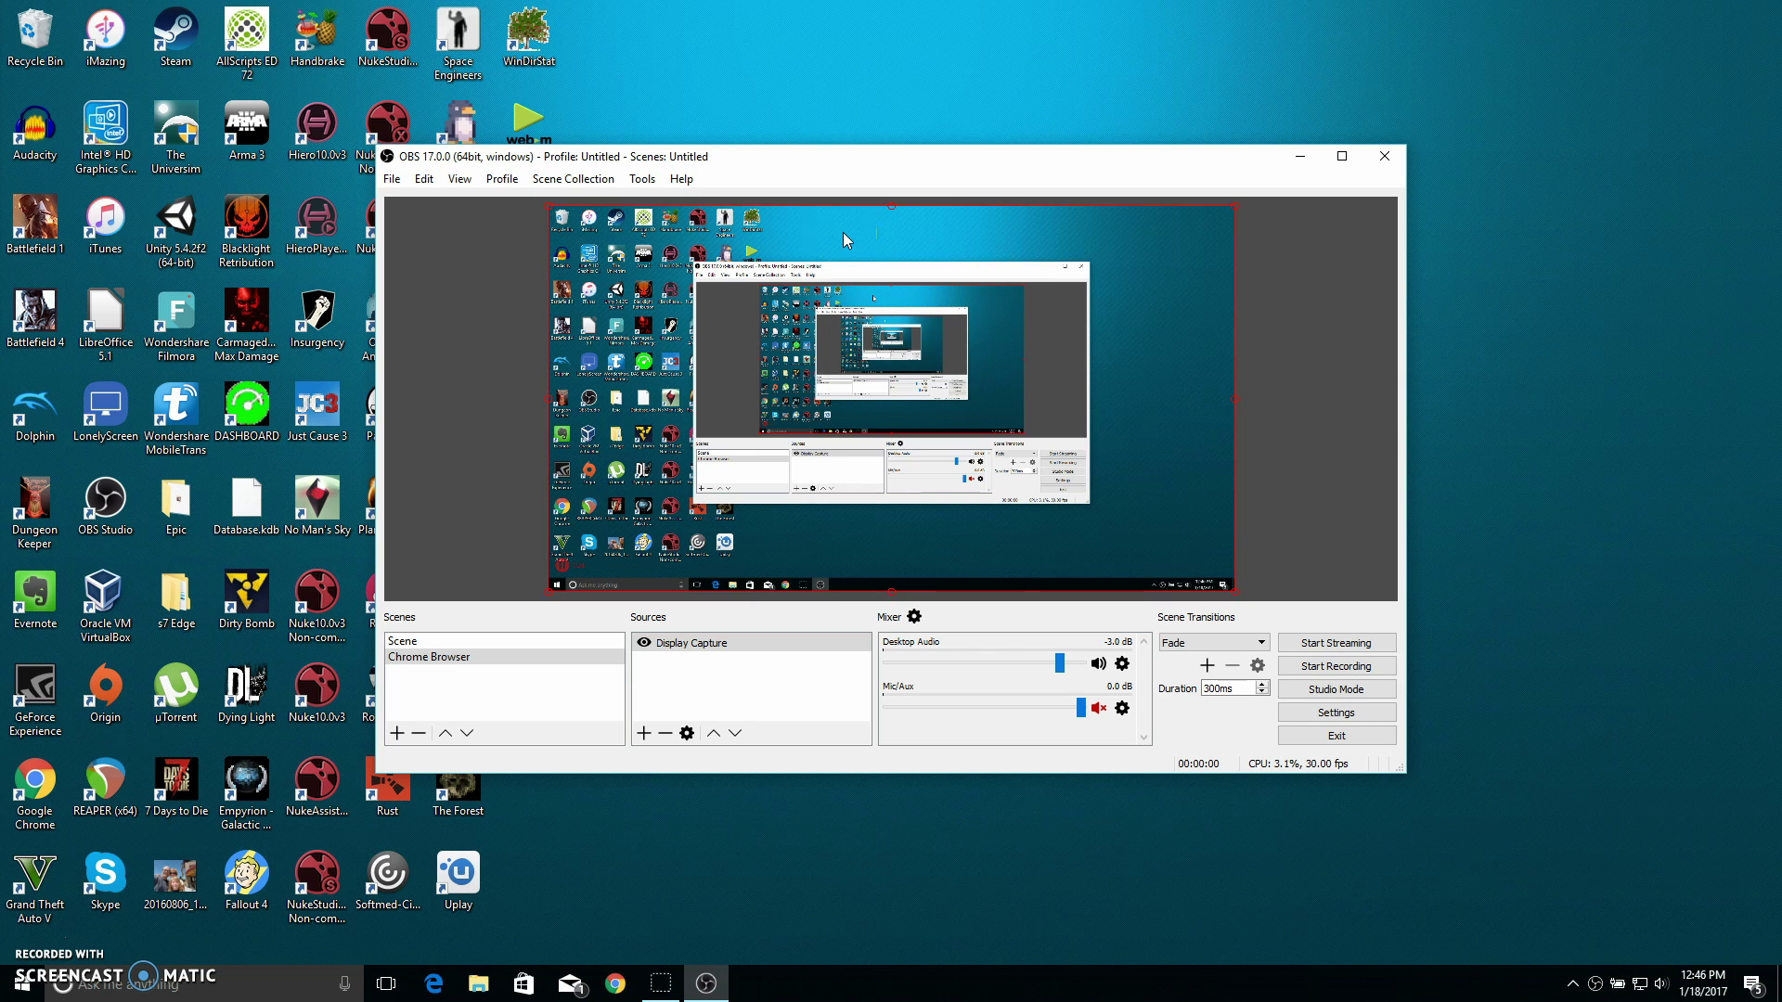
{"action": "left_click", "coordinate": [799, 228]}
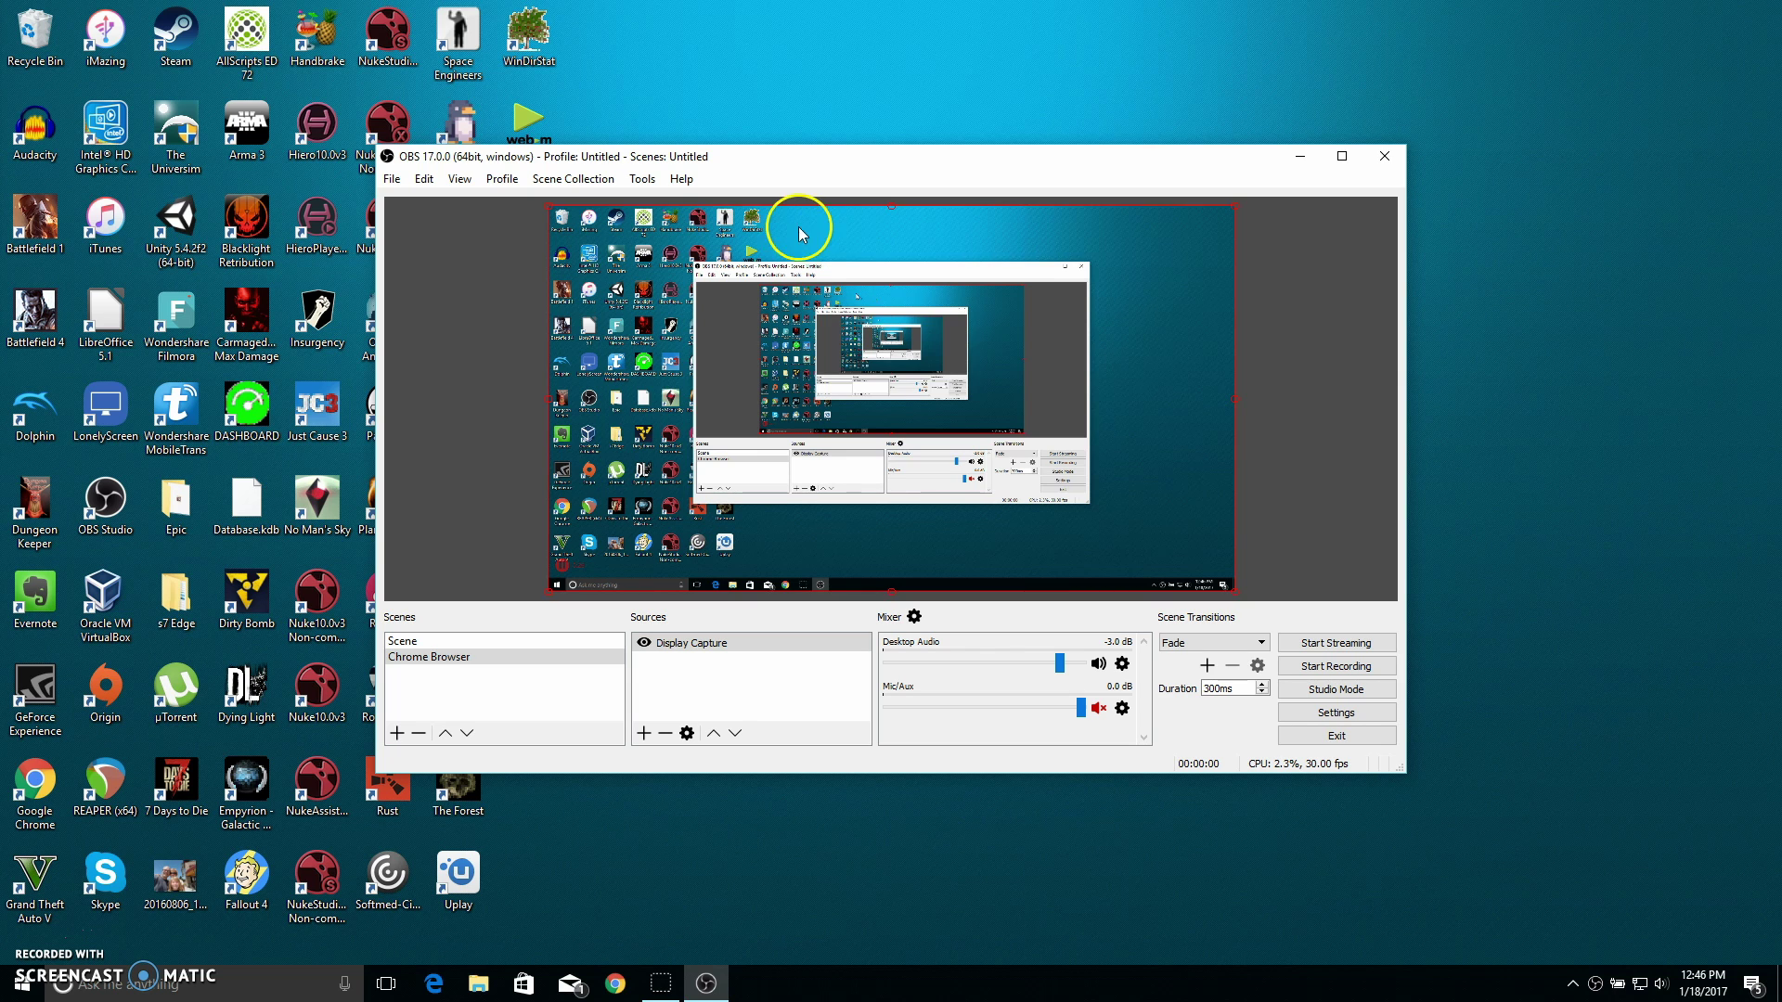
- Remove the Display Capture source from the Chrome Browser scene and close OBS Studio
{"action": "left_click", "coordinate": [666, 735]}
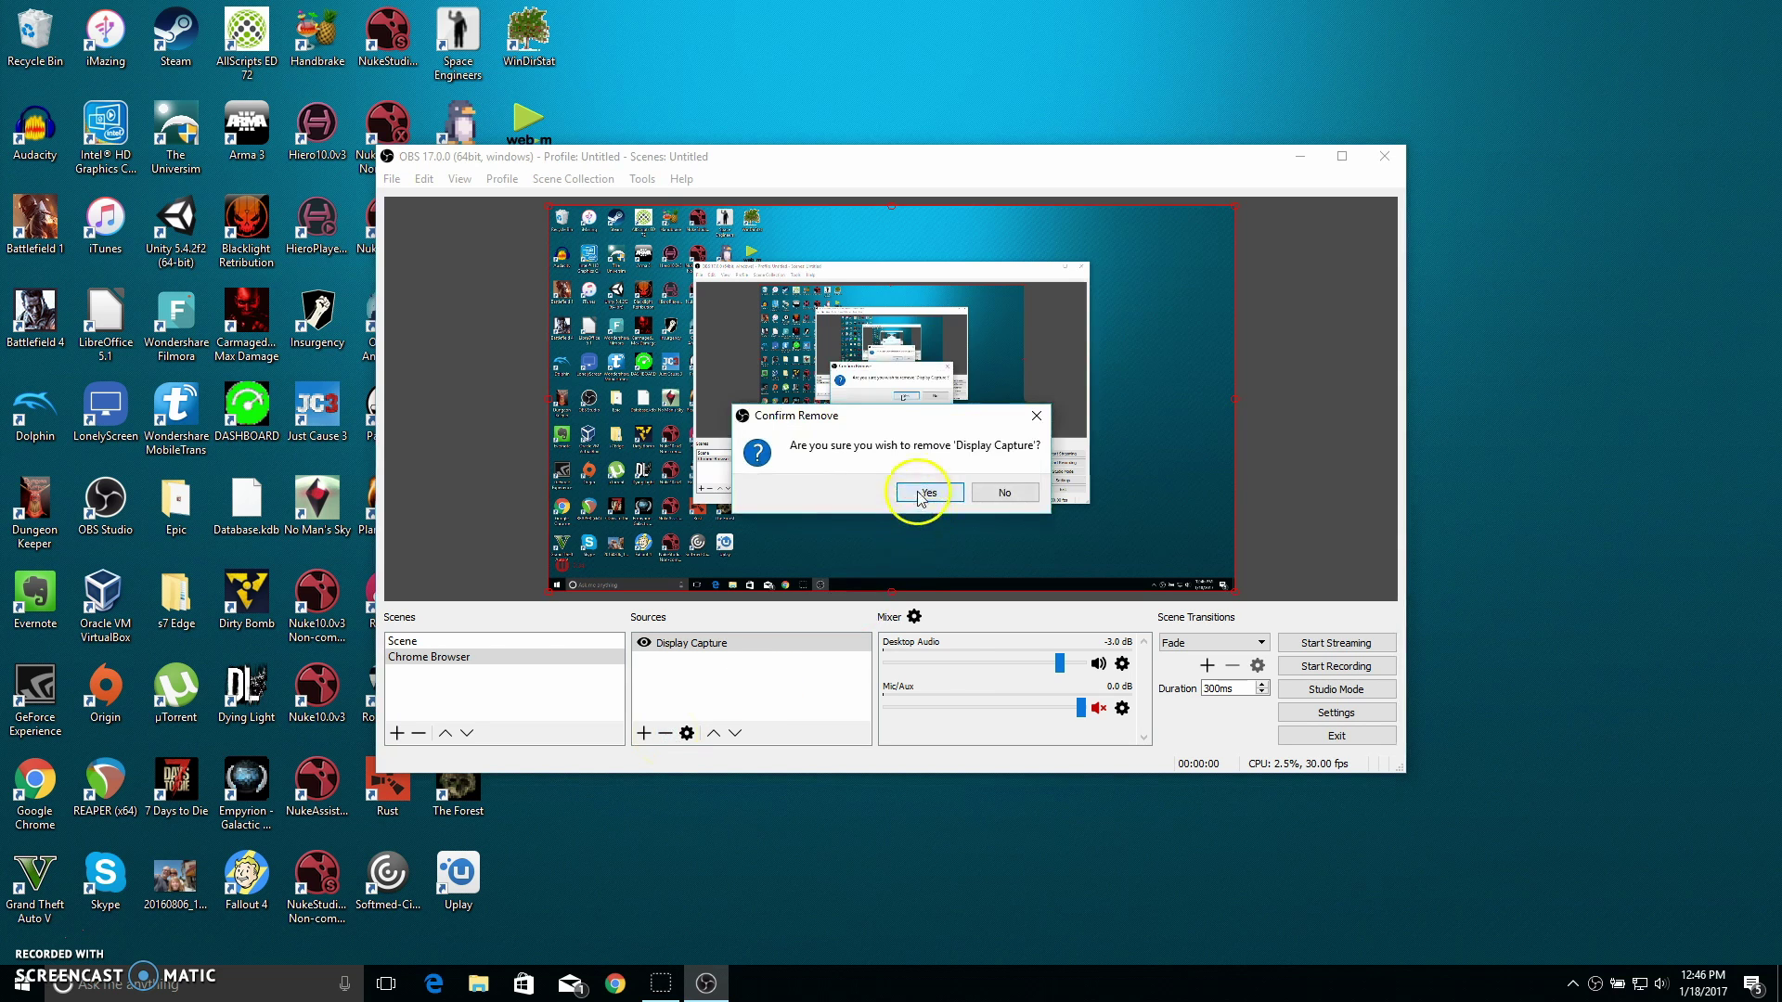
{"action": "left_click", "coordinate": [921, 494]}
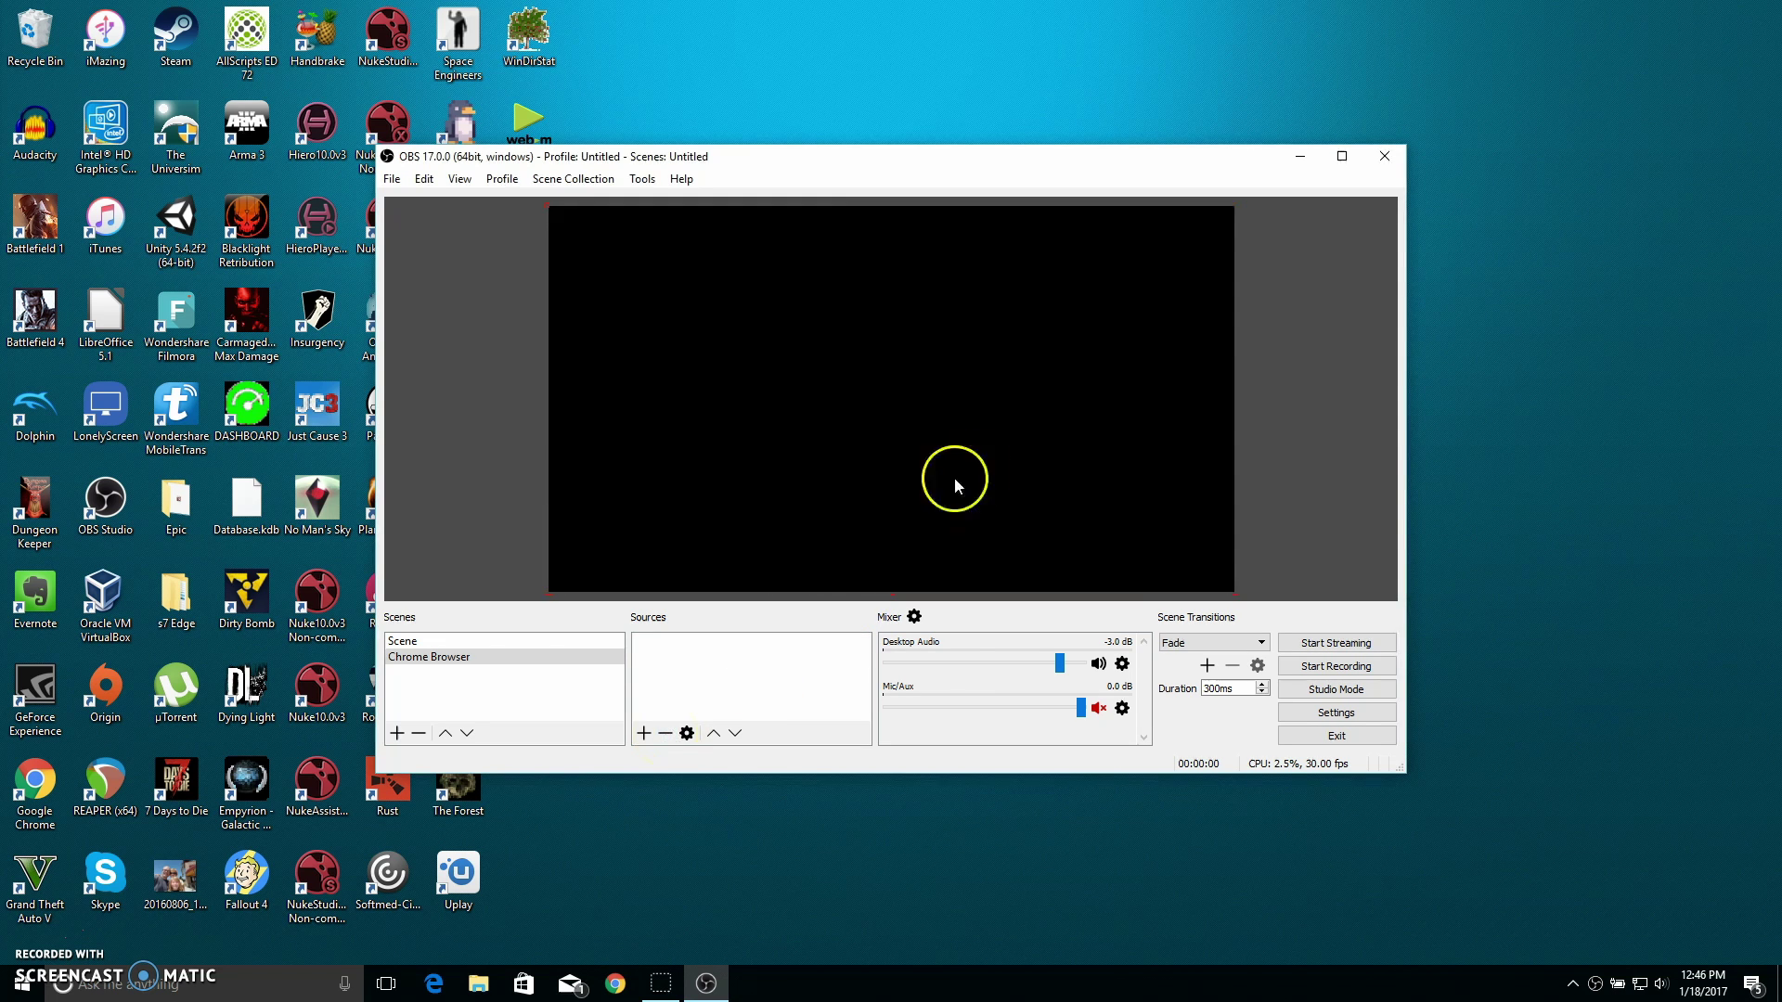
{"action": "left_click", "coordinate": [1373, 156]}
- Reopen NVIDIA Control Panel from the desktop and review the program-specific 3D settings for the OBS program
{"action": "right_click", "coordinate": [1155, 291]}
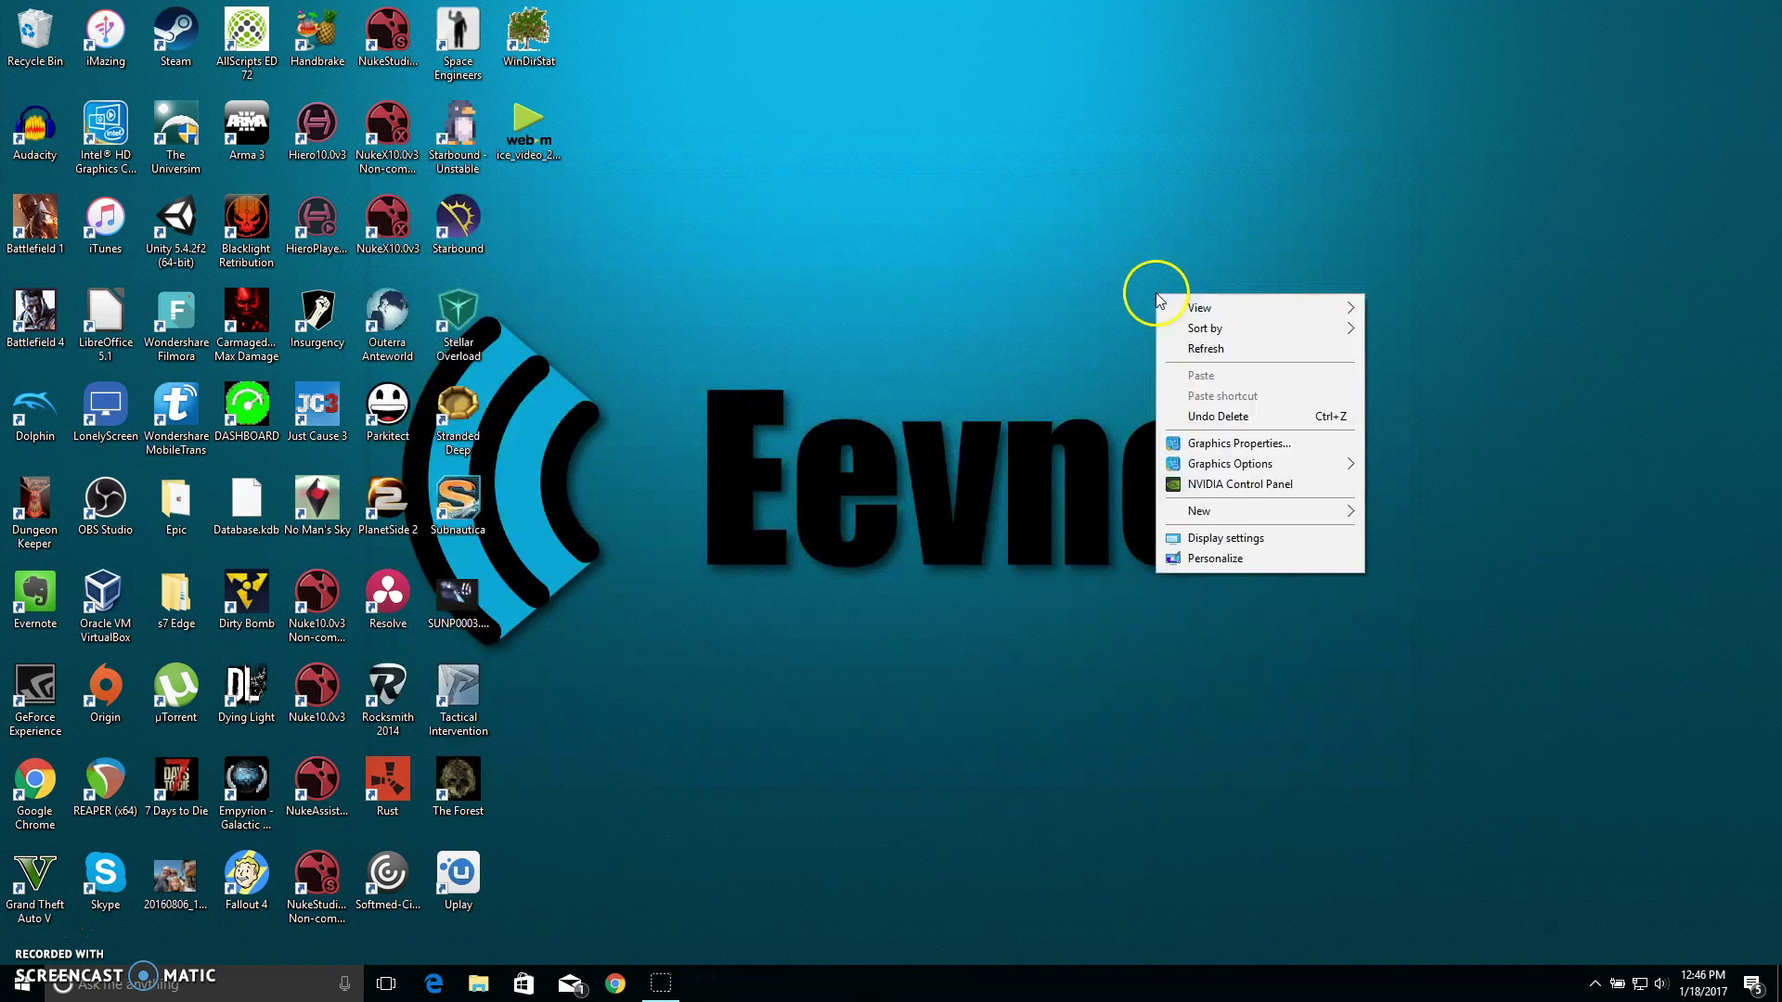
{"action": "left_click", "coordinate": [1223, 484]}
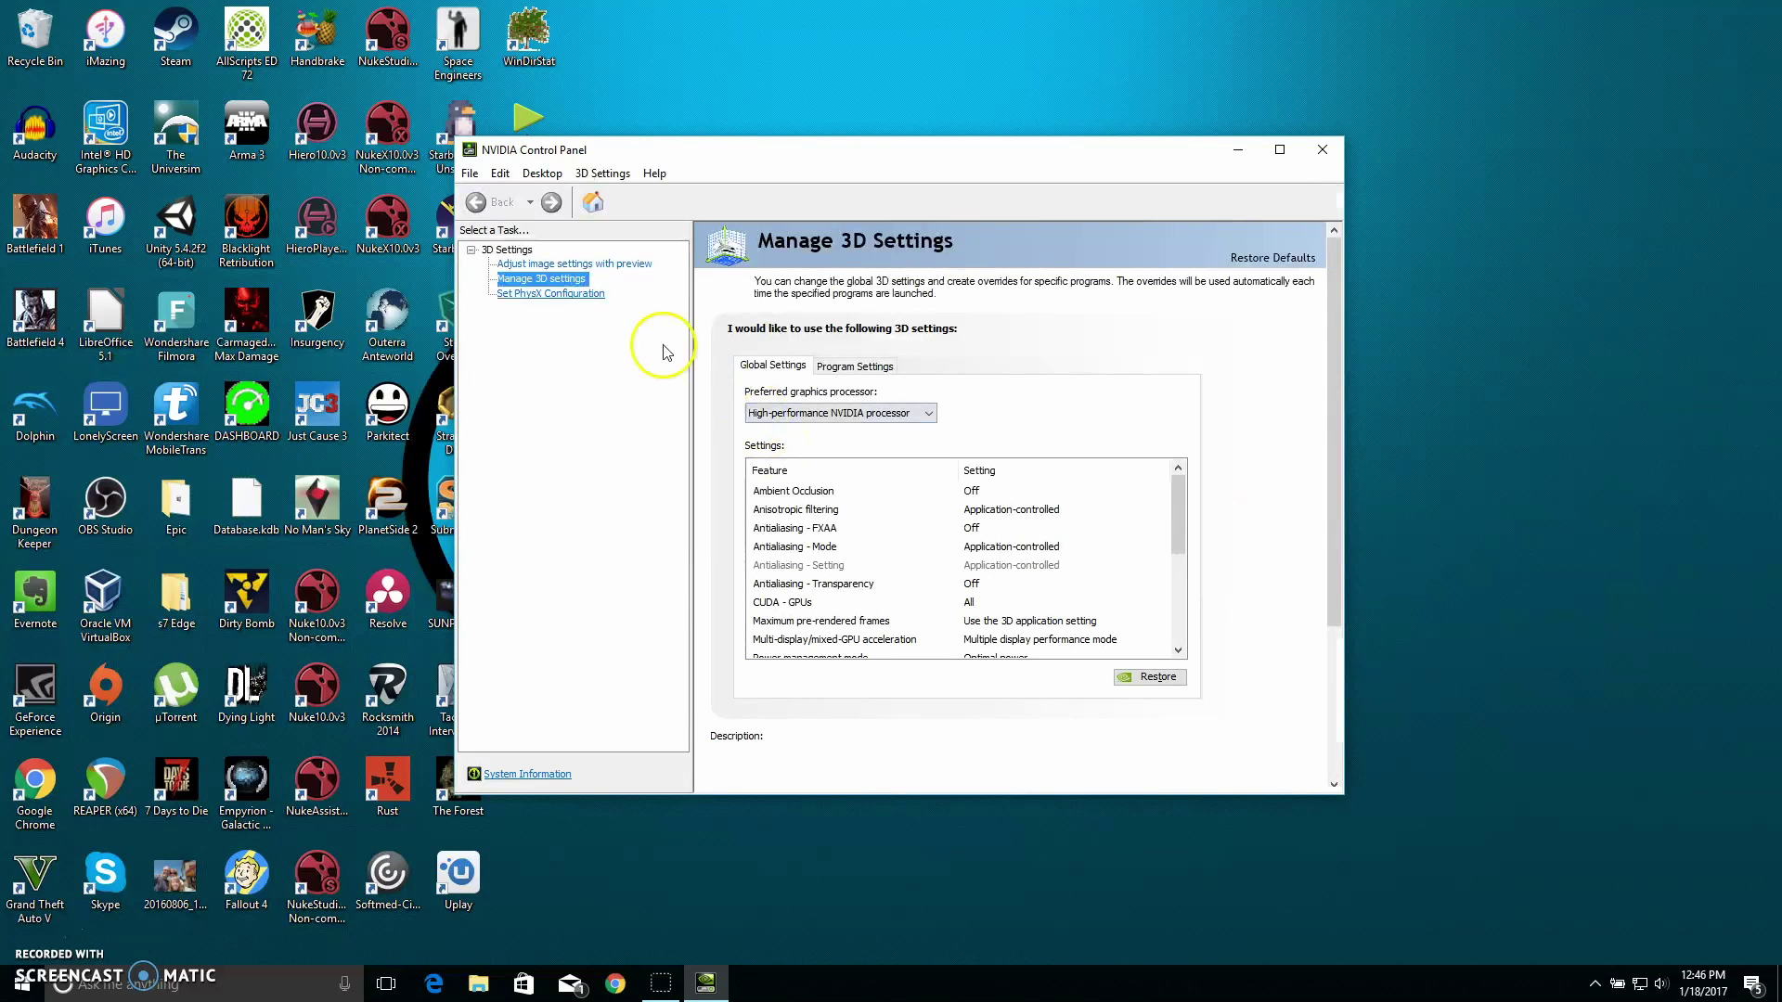
{"action": "left_click", "coordinate": [863, 365]}
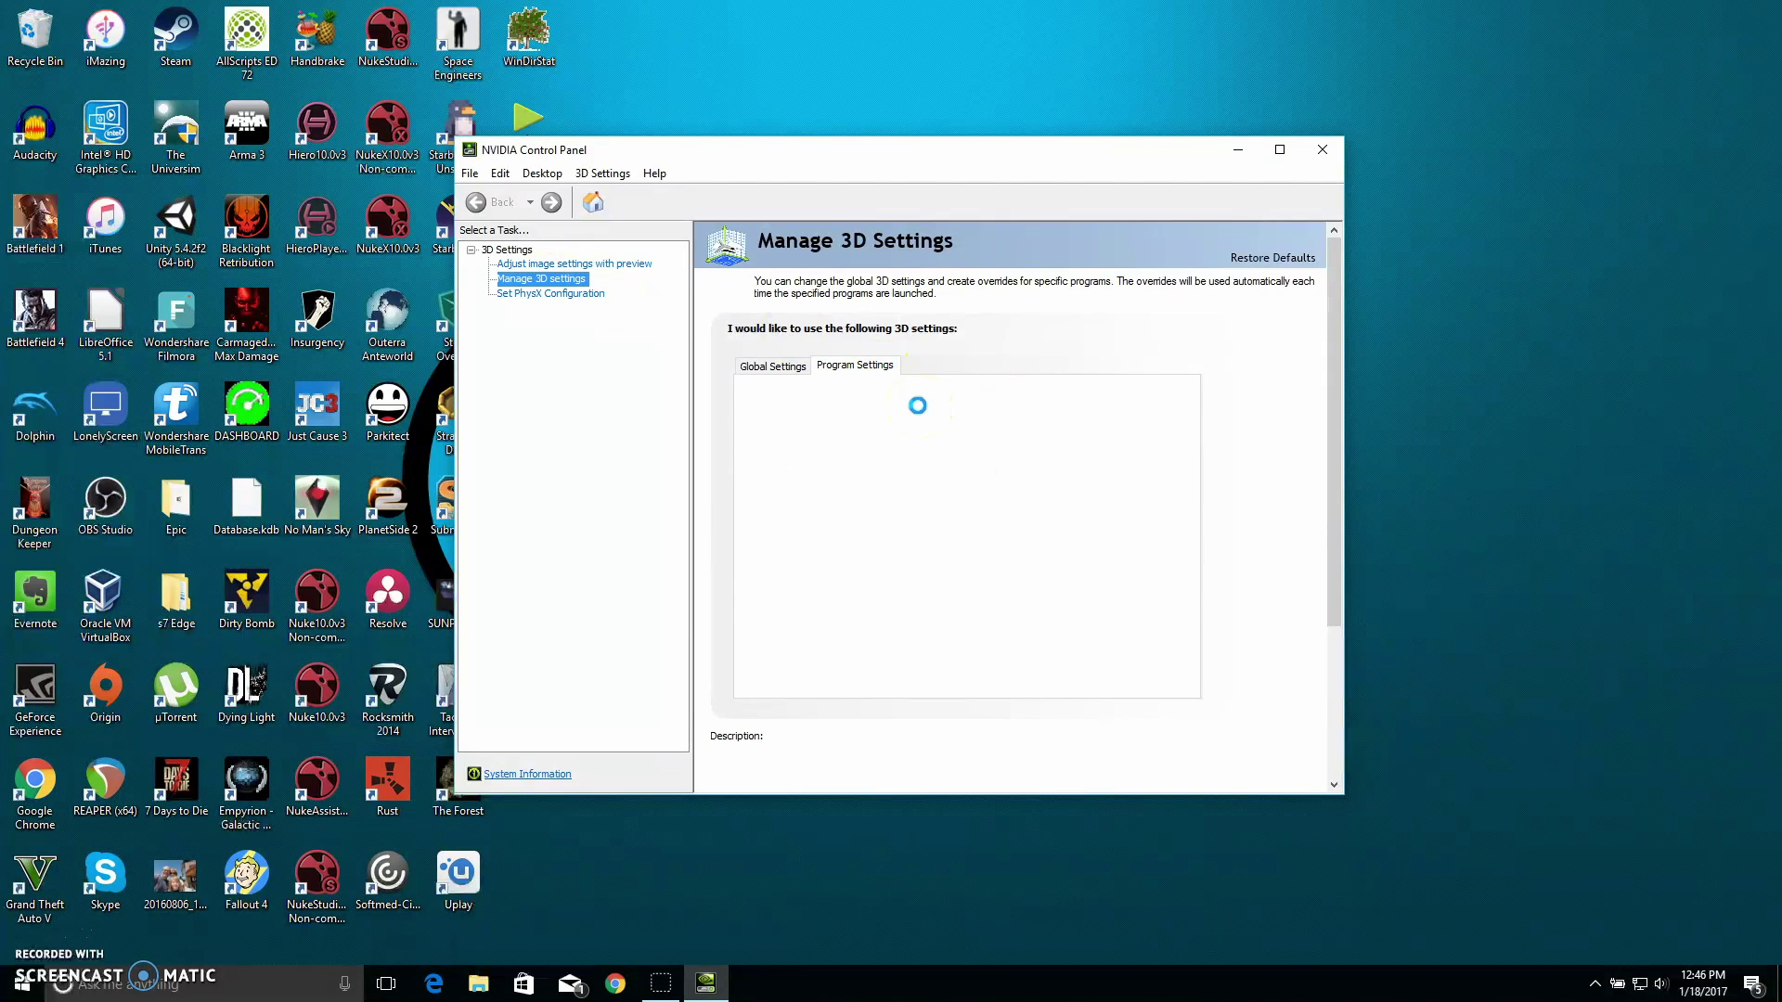
{"action": "left_click", "coordinate": [854, 418]}
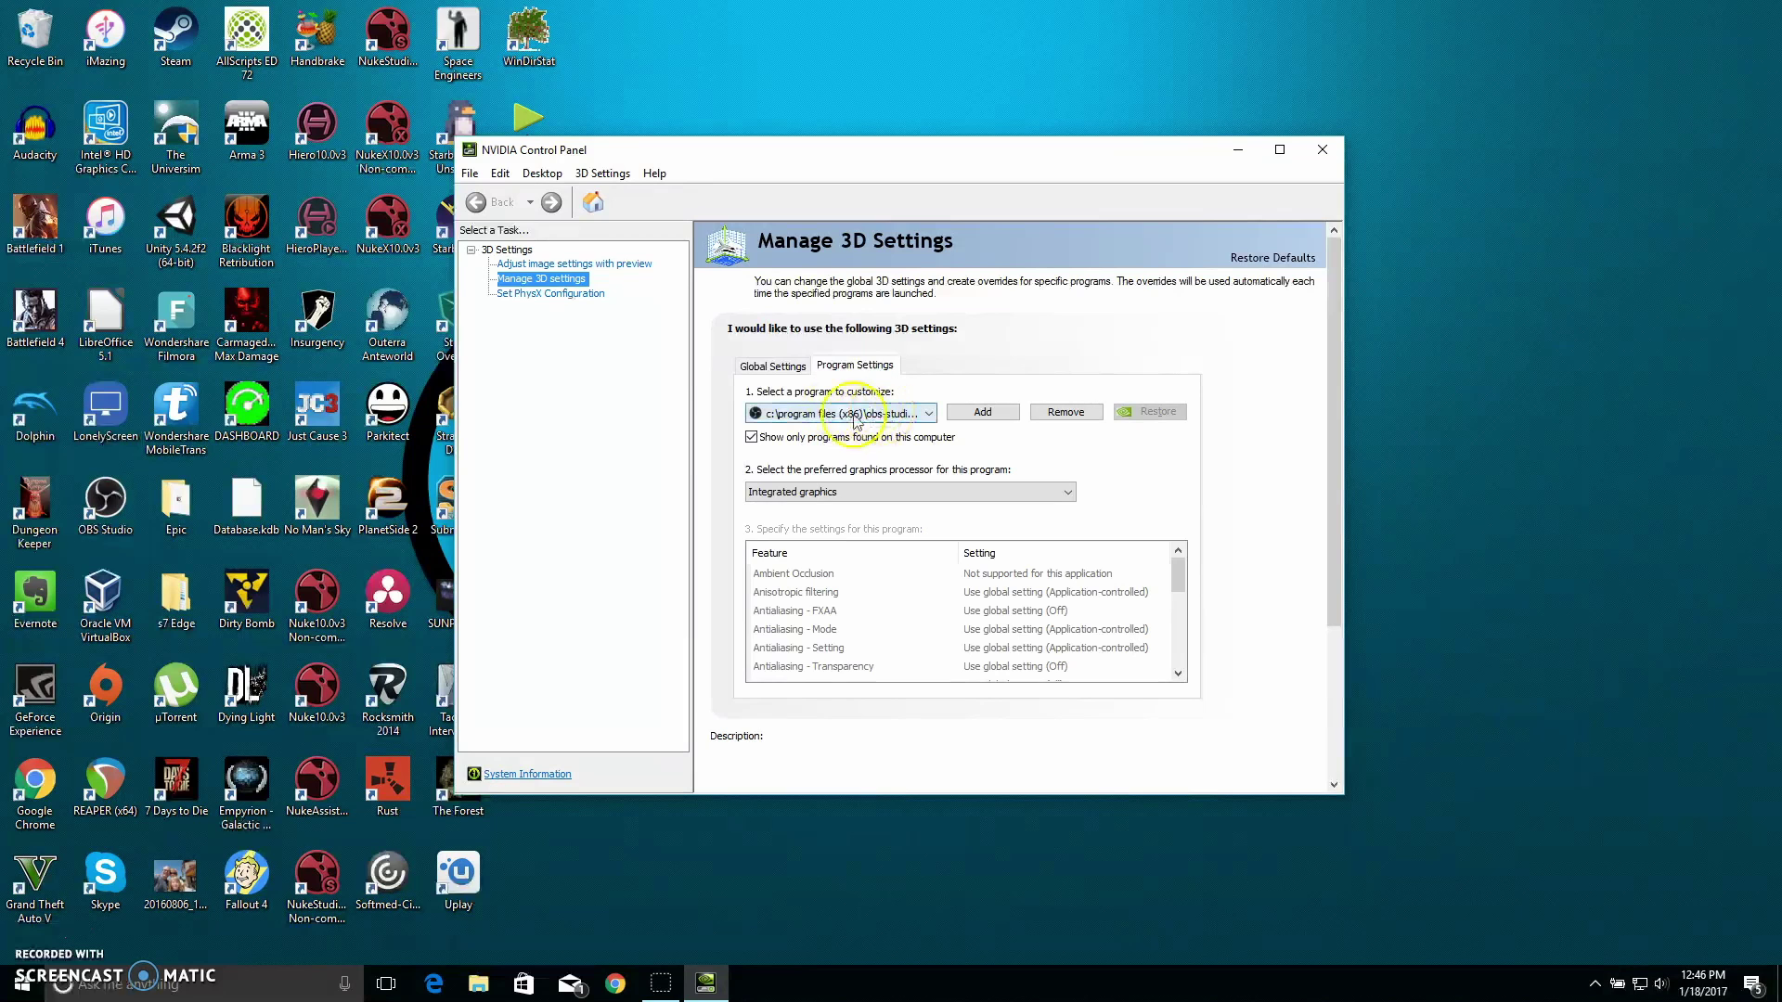
- Try High-performance NVIDIA processor for the OBS program, return it to Integrated graphics, and close the control panel
{"action": "left_click", "coordinate": [955, 494]}
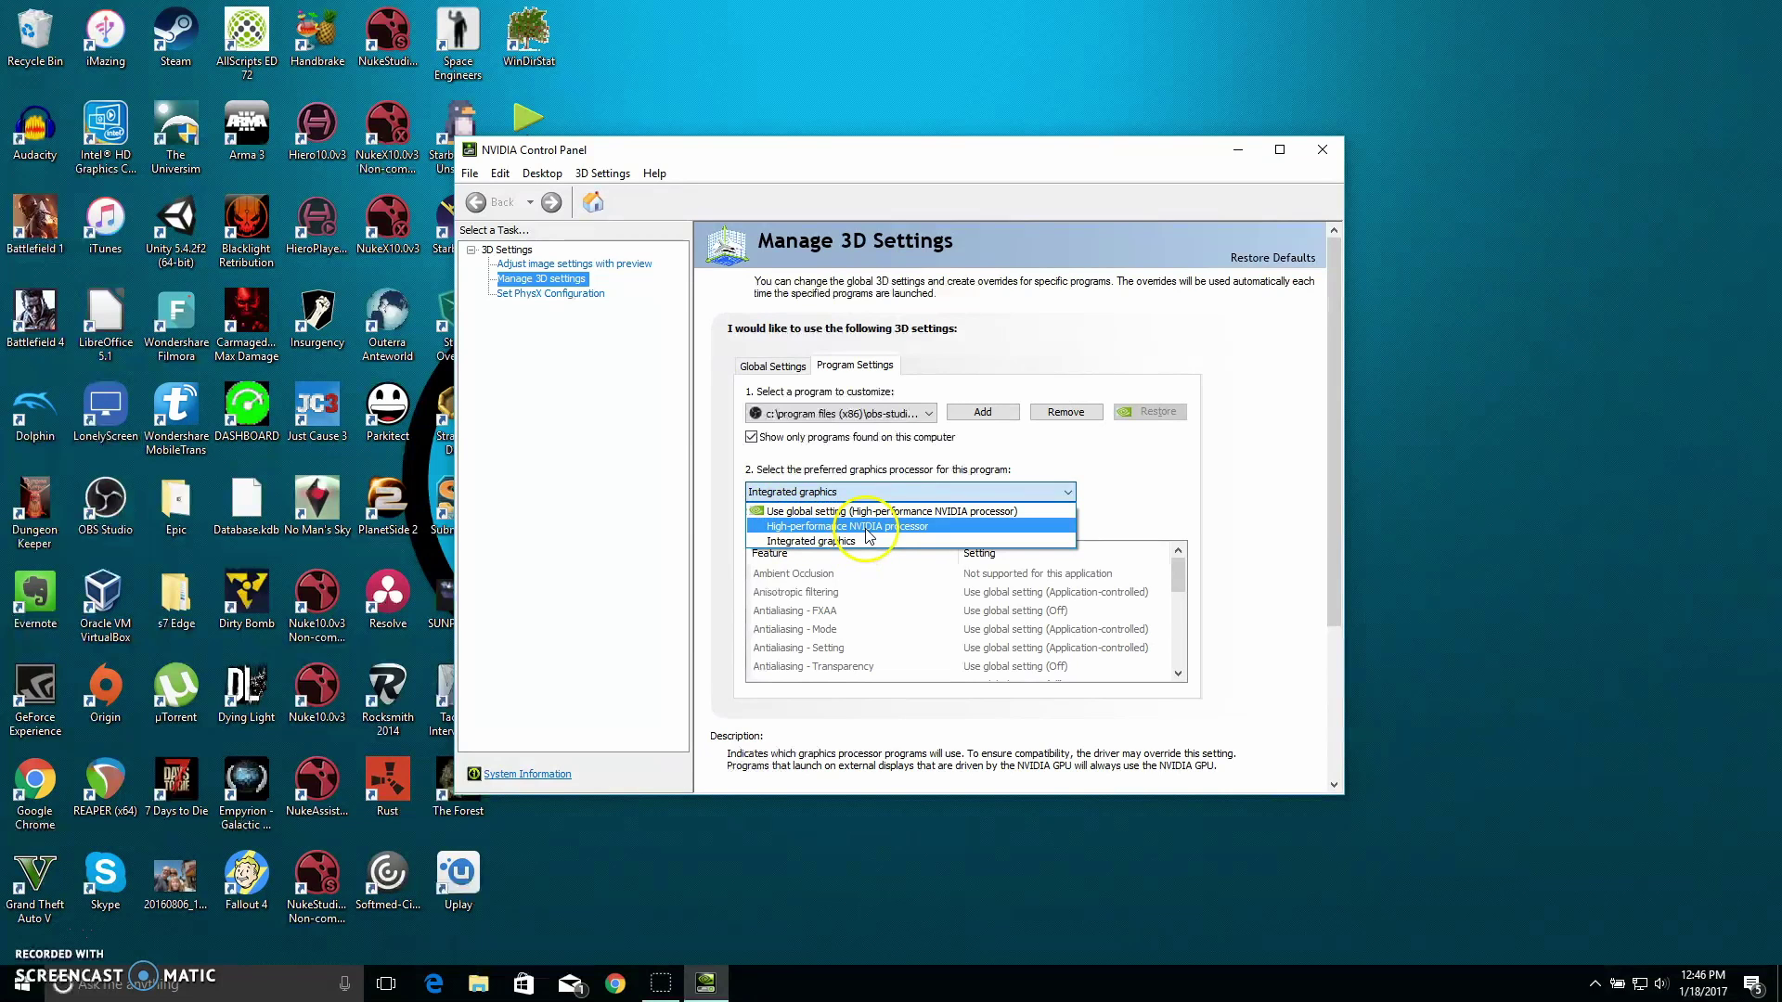
{"action": "left_click", "coordinate": [987, 527]}
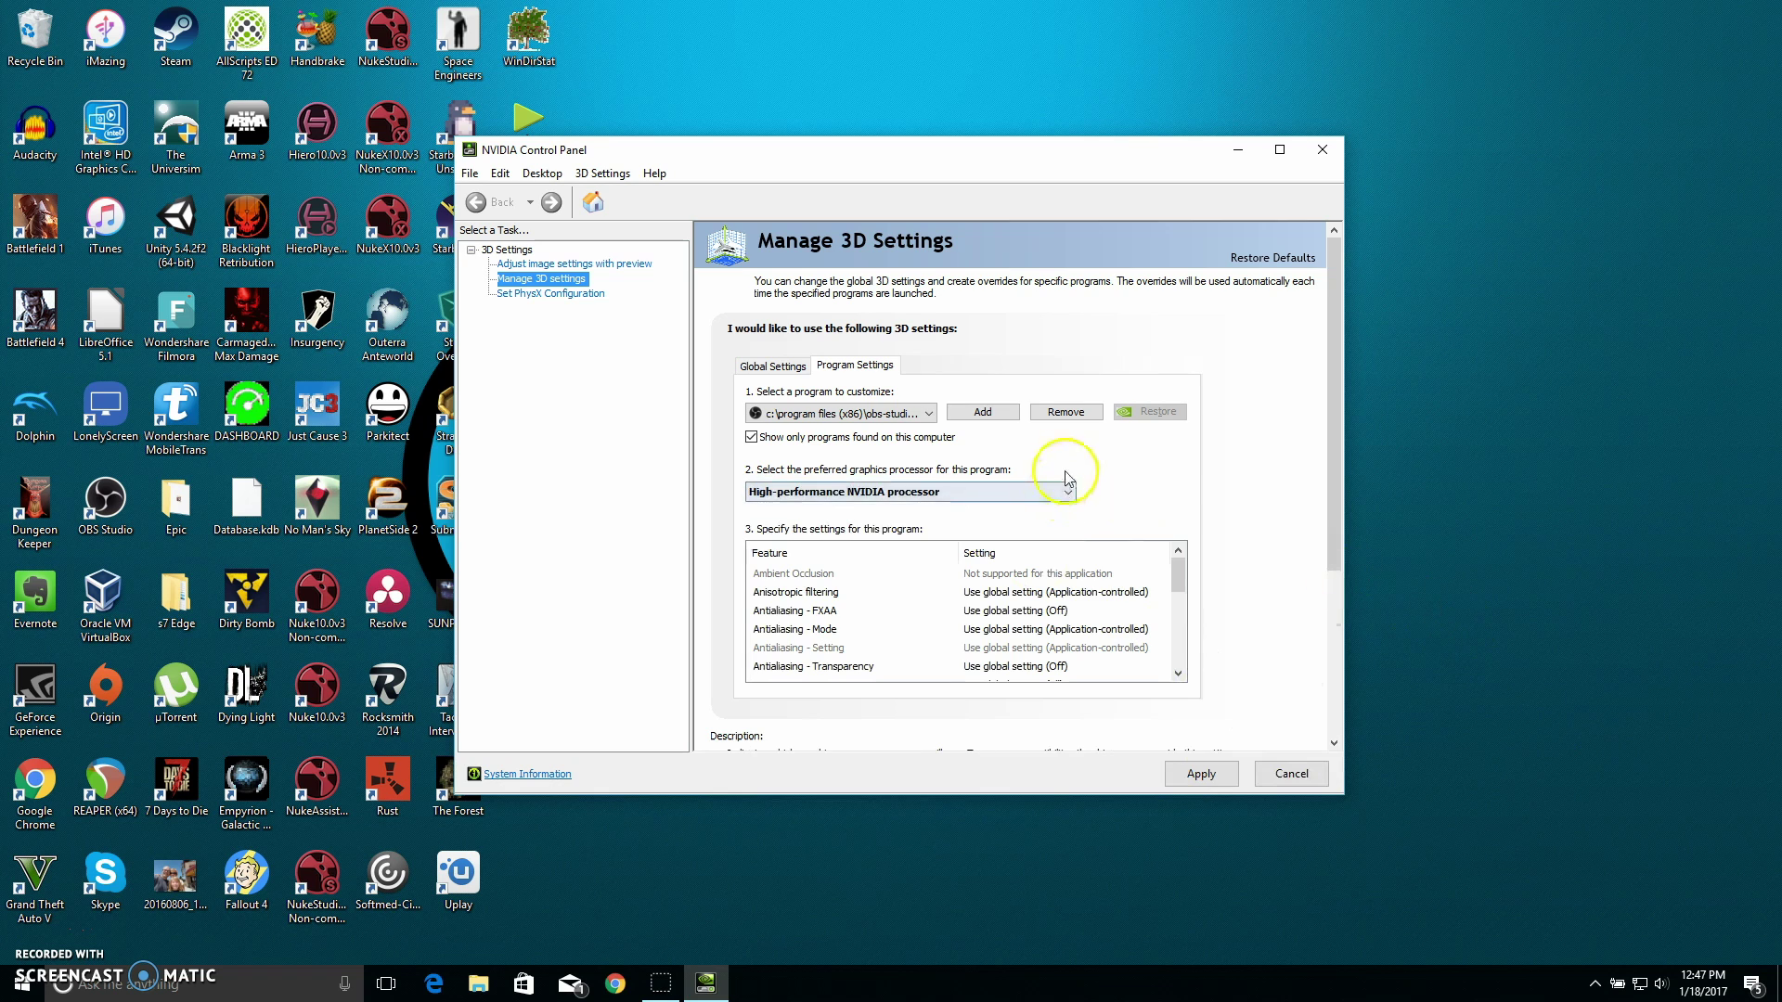
{"action": "left_click", "coordinate": [984, 491]}
{"action": "left_click", "coordinate": [847, 547]}
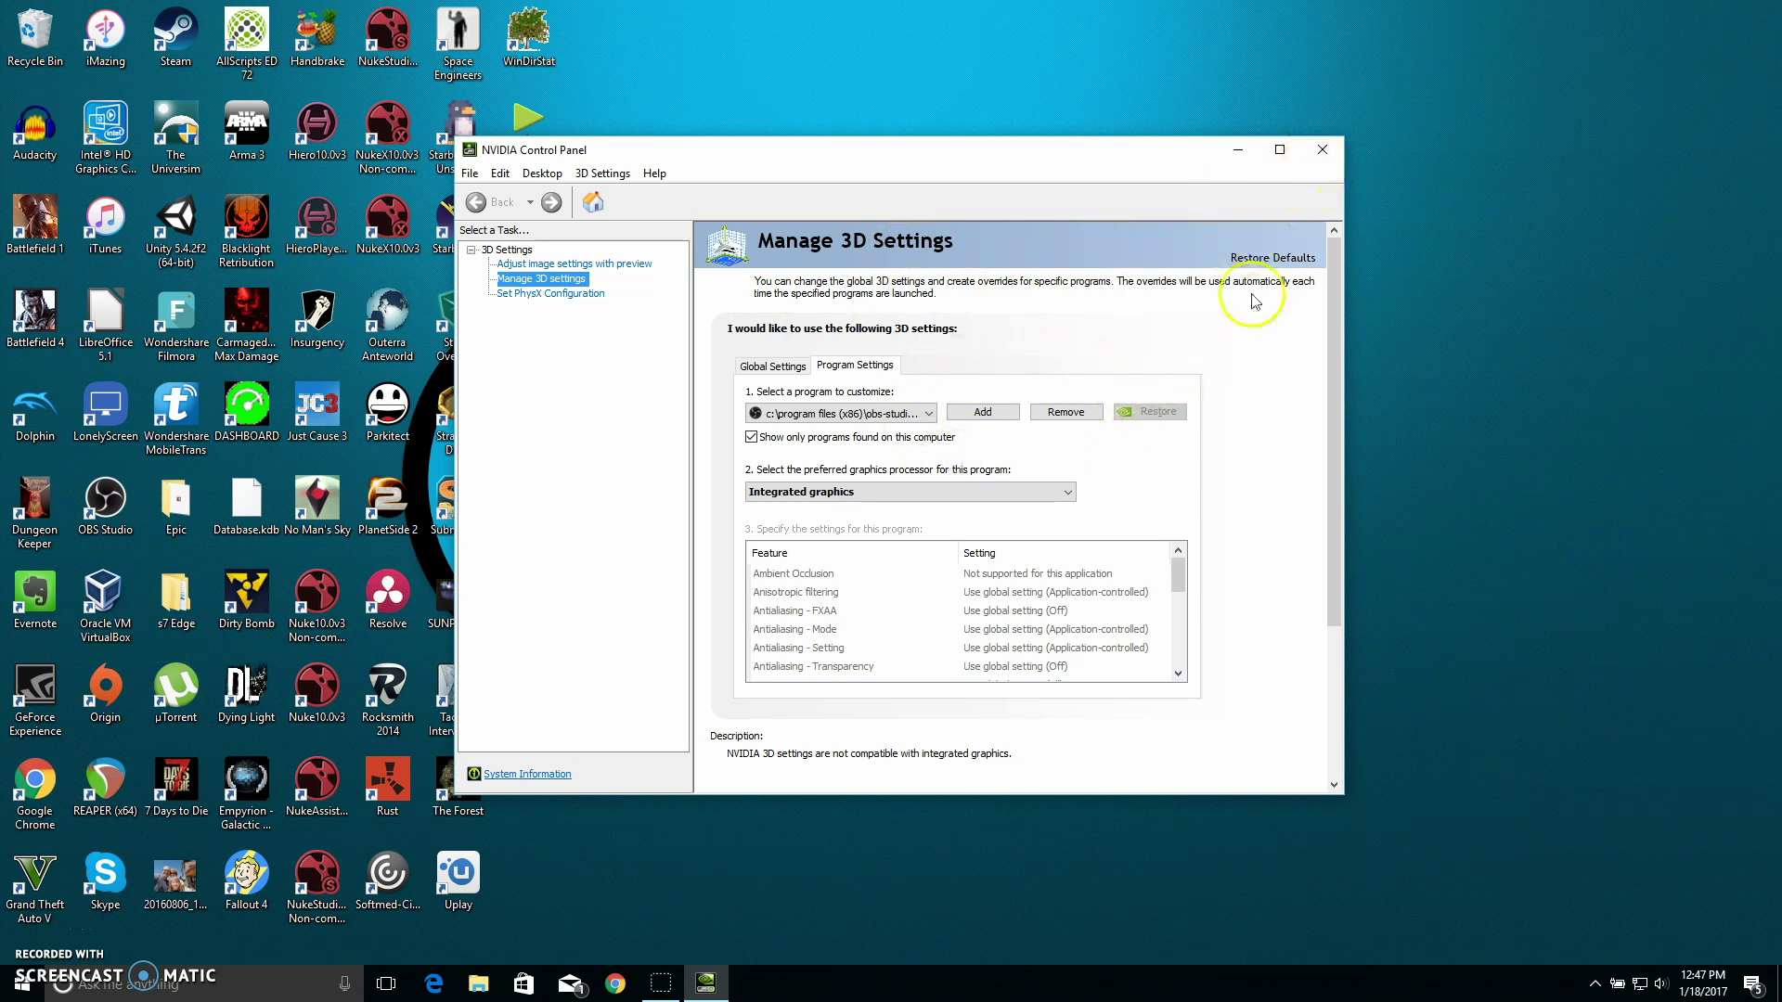
{"action": "left_click", "coordinate": [1319, 148]}
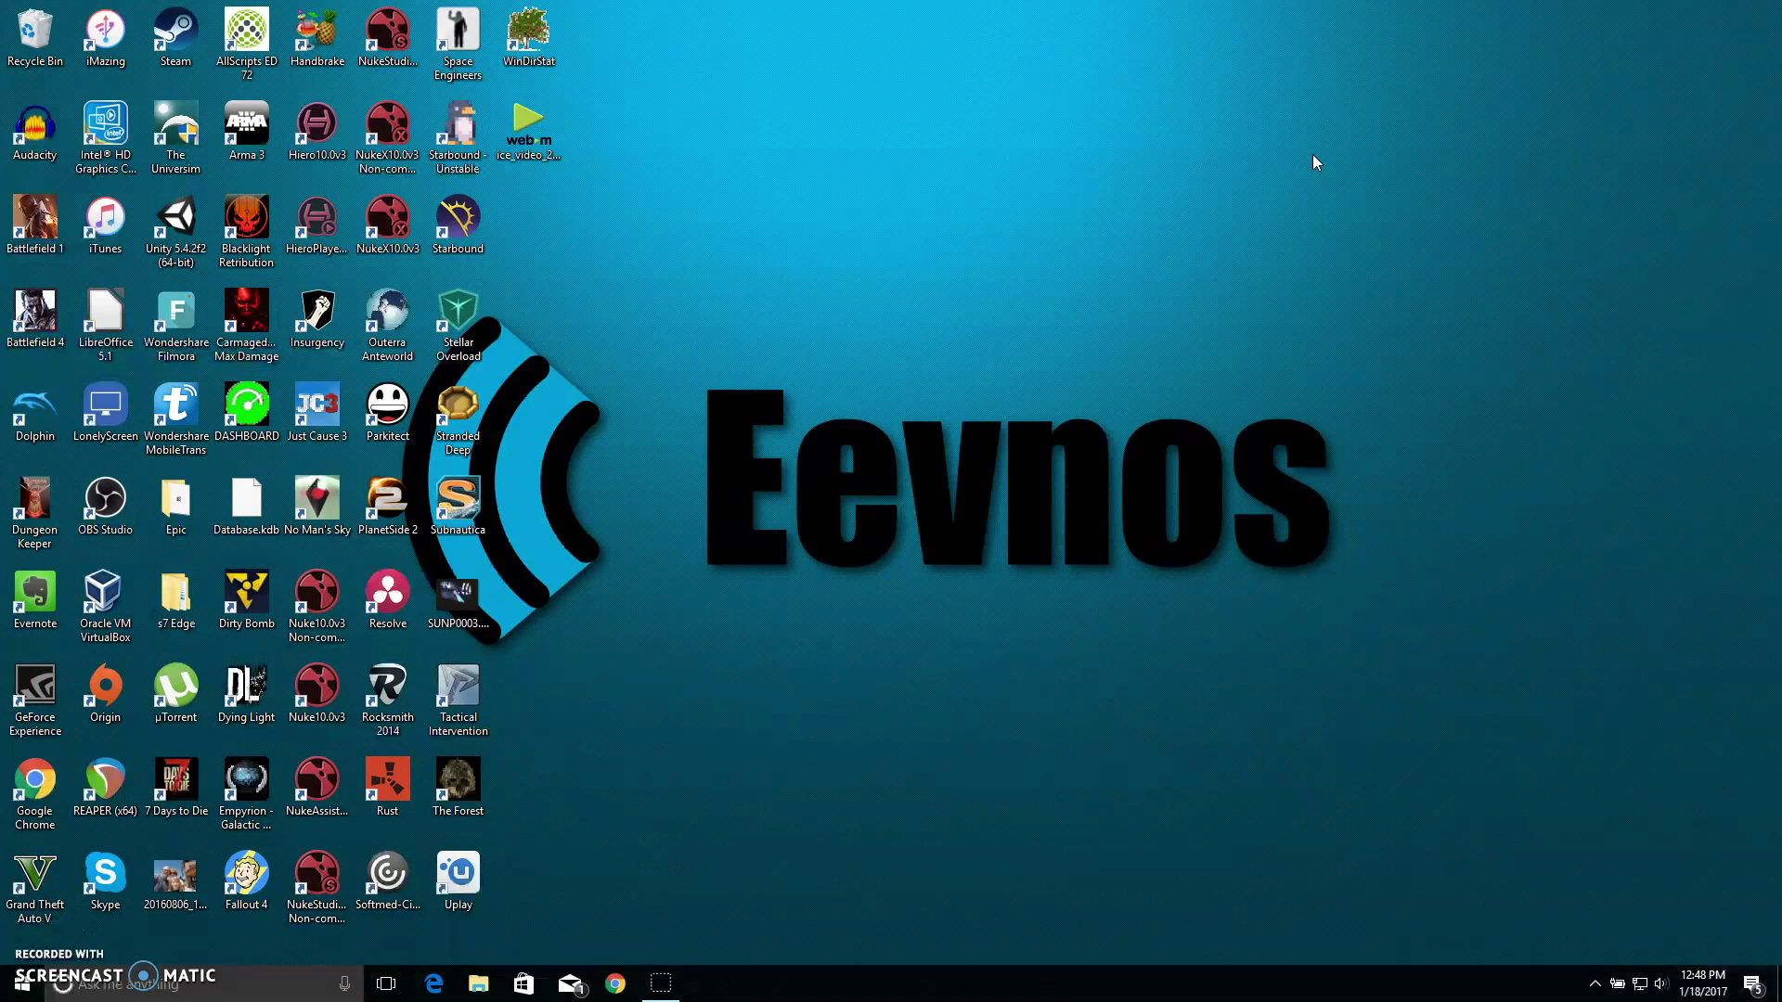
{"action": "right_click", "coordinate": [1362, 256]}
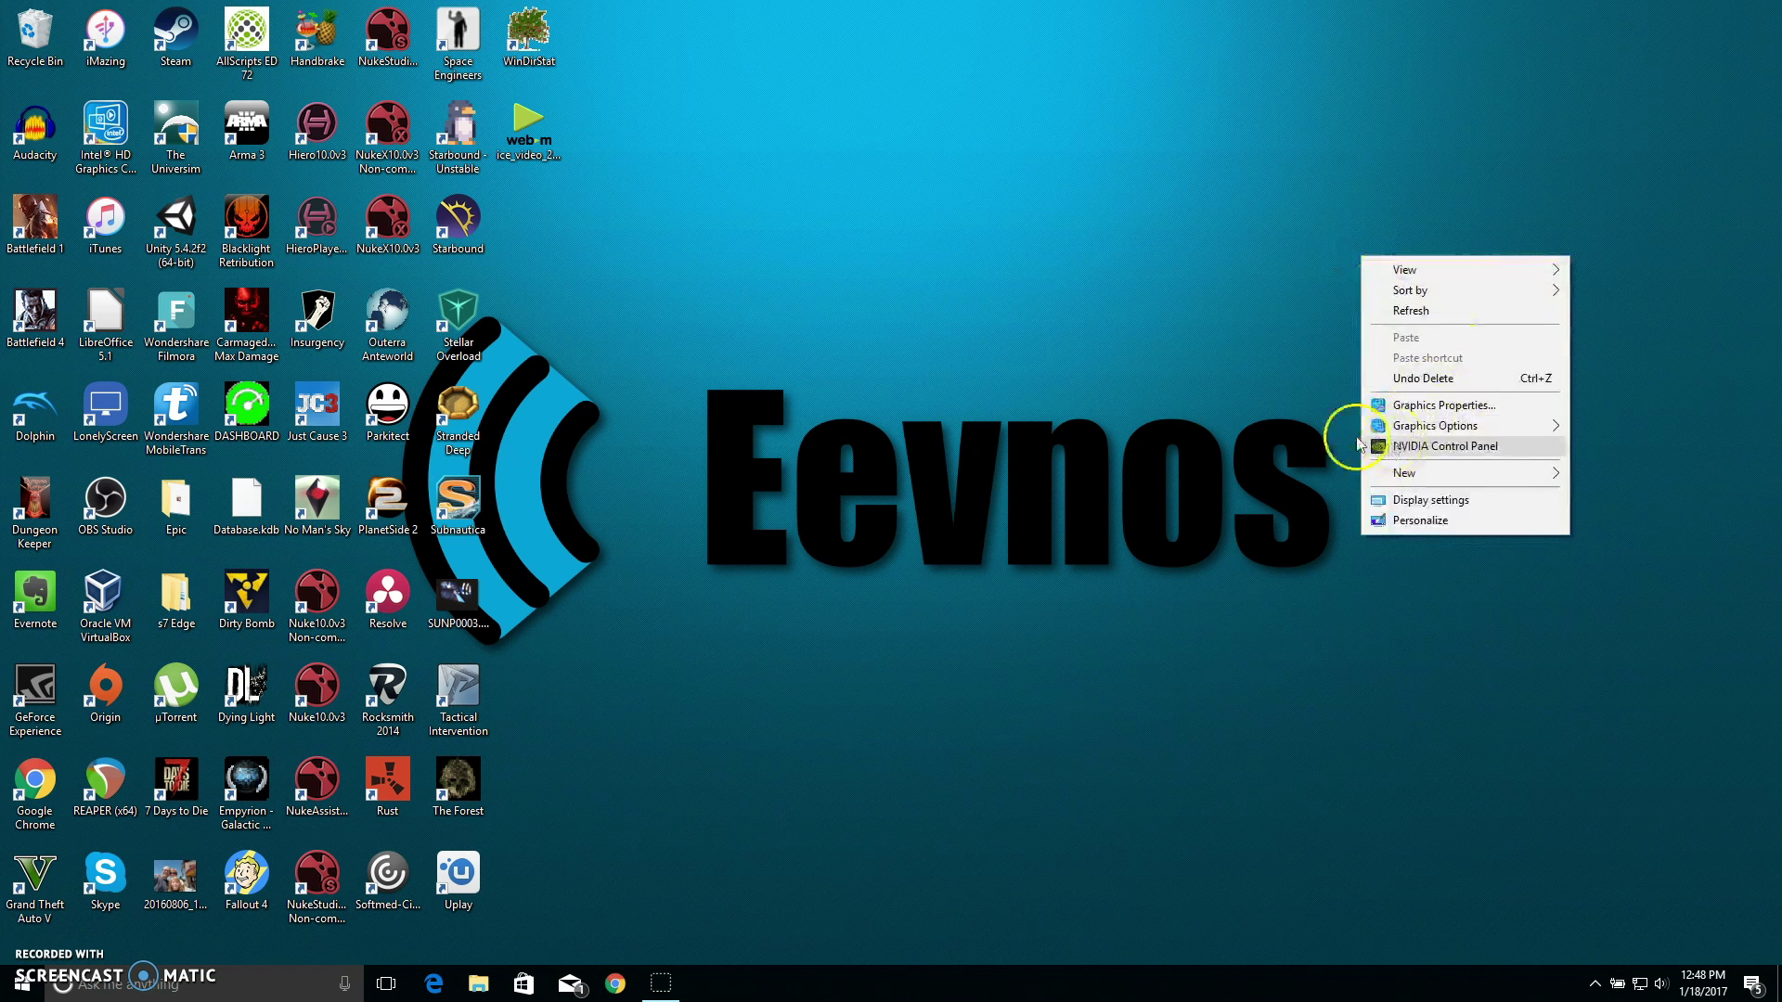
{"action": "left_click", "coordinate": [1128, 353]}
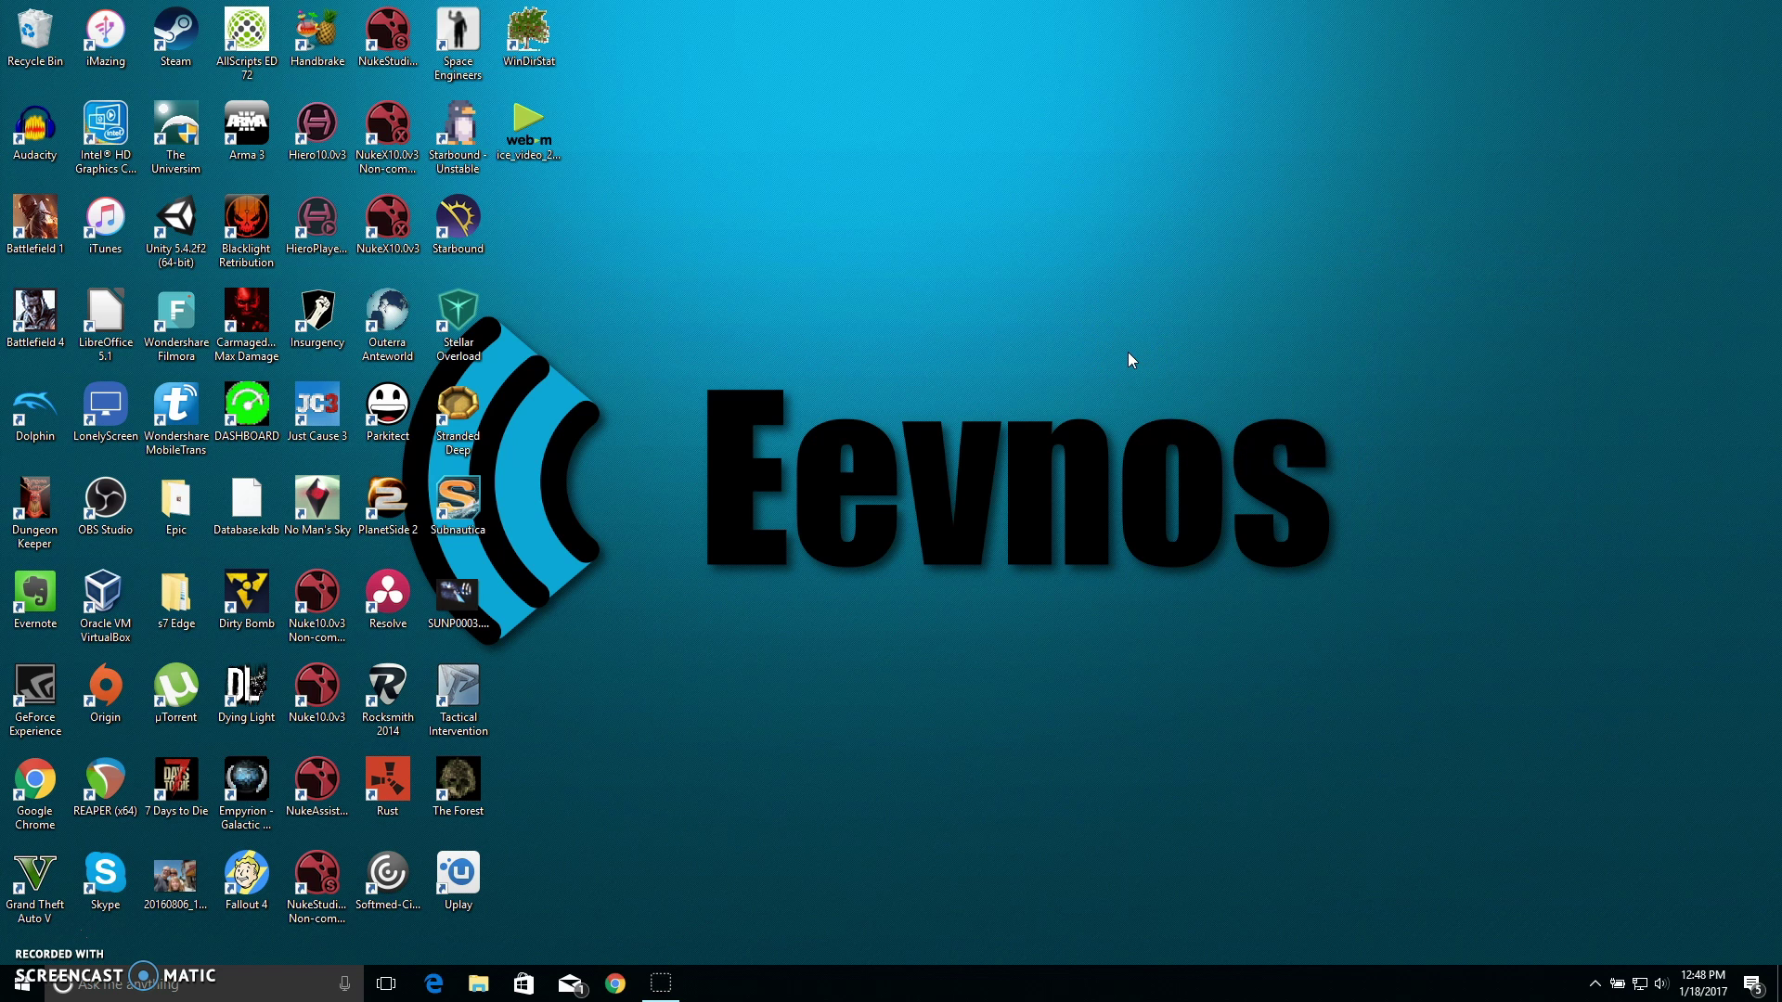